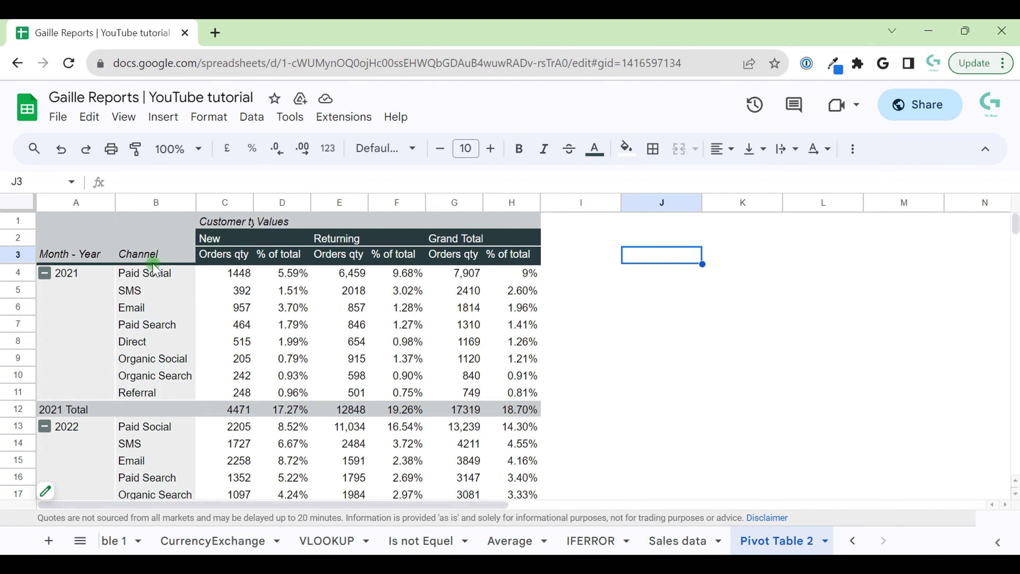
Step: Scroll through the Pivot Table 2 sheet showing orders by month-year and channel
scroll(103, 323, down, 2)
scroll(102, 324, down, 8)
scroll(103, 319, up, 10)
Step: Open Conditional formatting and set a new rule's range to all of column B
click(201, 121)
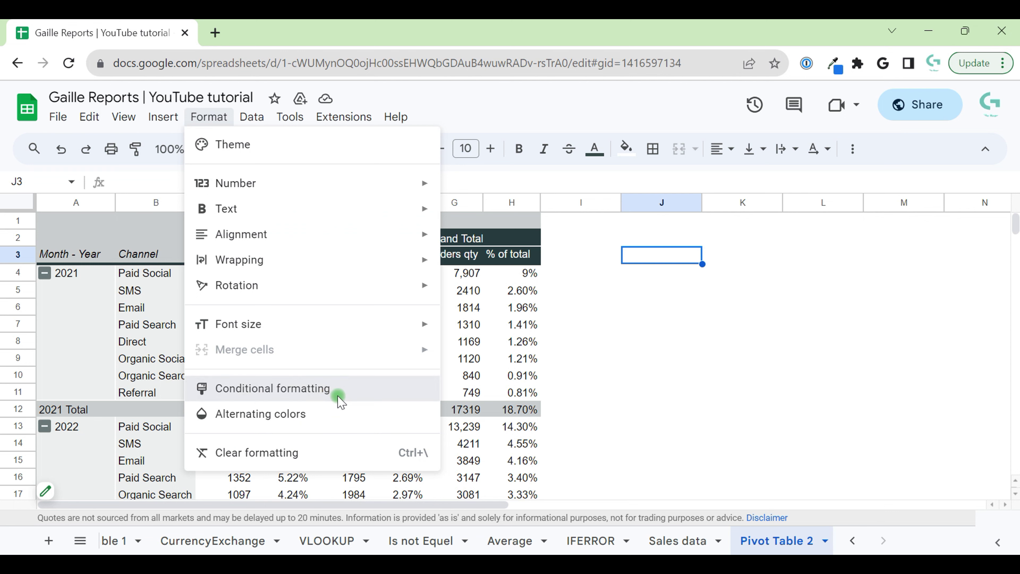
click(339, 397)
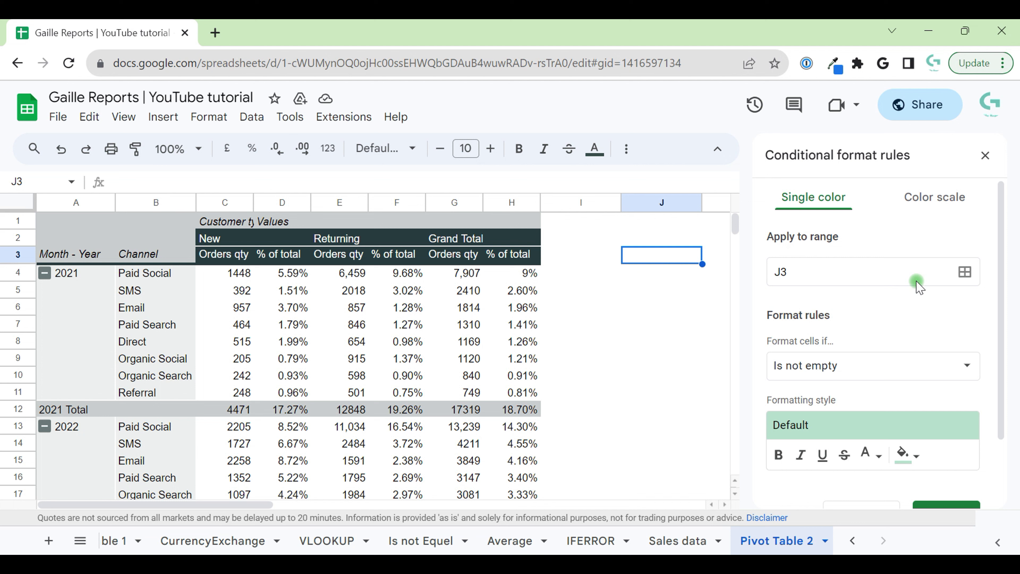
click(964, 272)
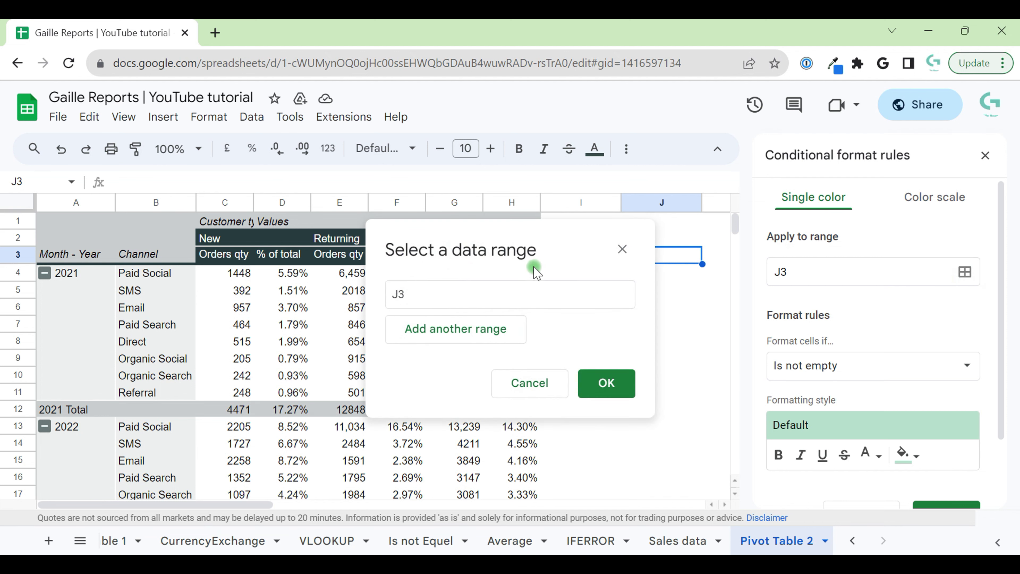
click(182, 201)
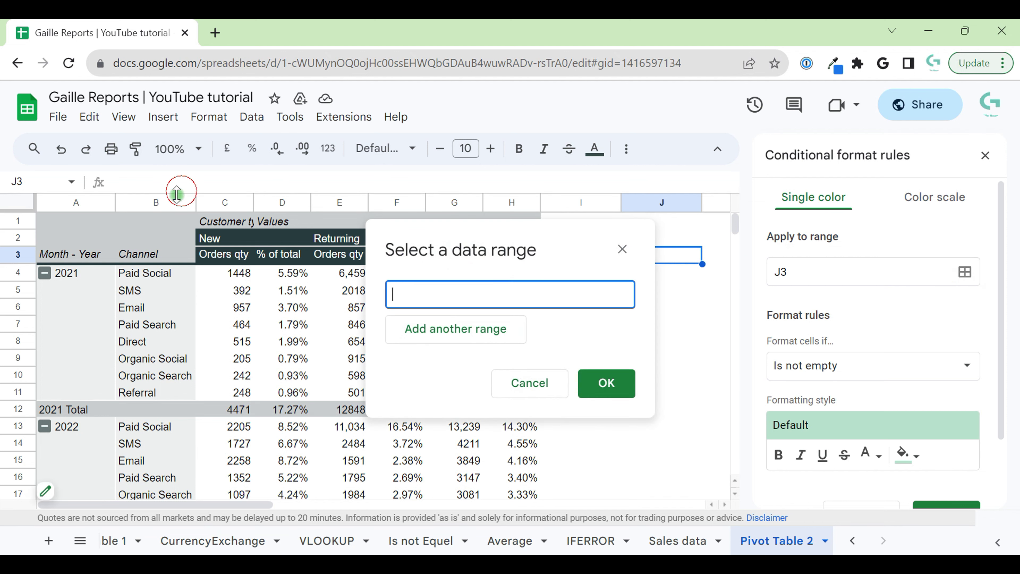
click(609, 380)
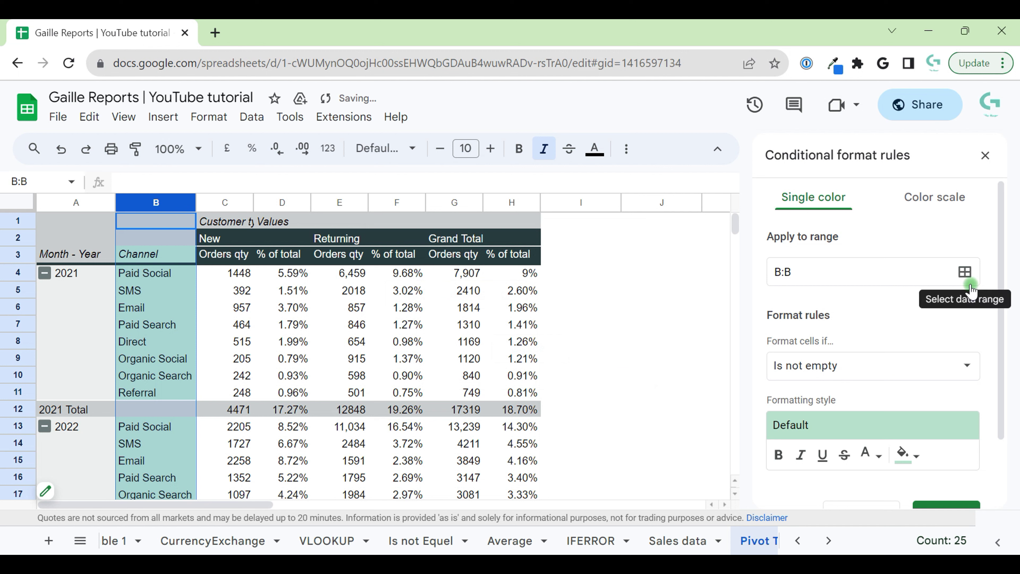
click(181, 277)
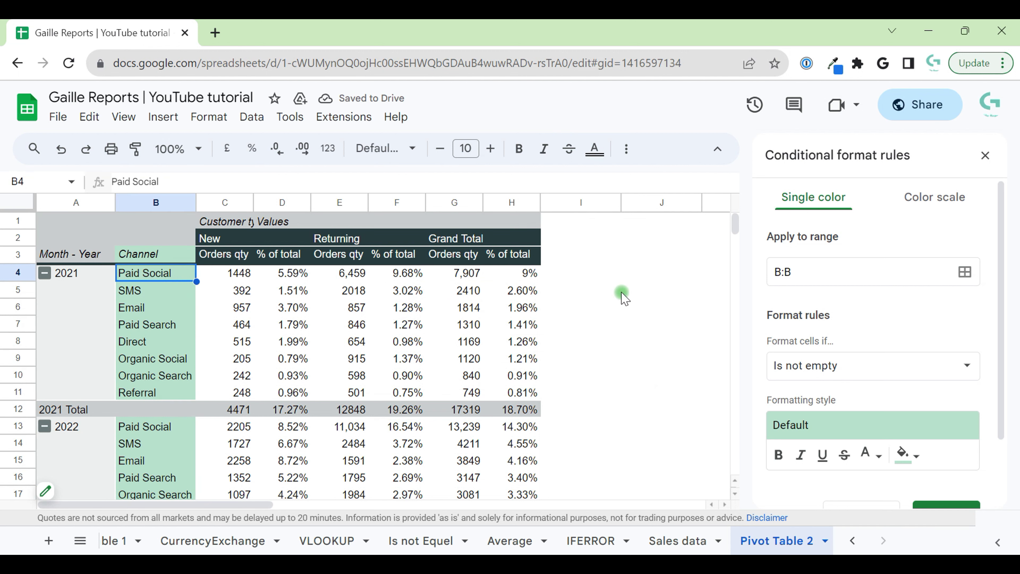
drag(181, 223, 171, 241)
click(172, 275)
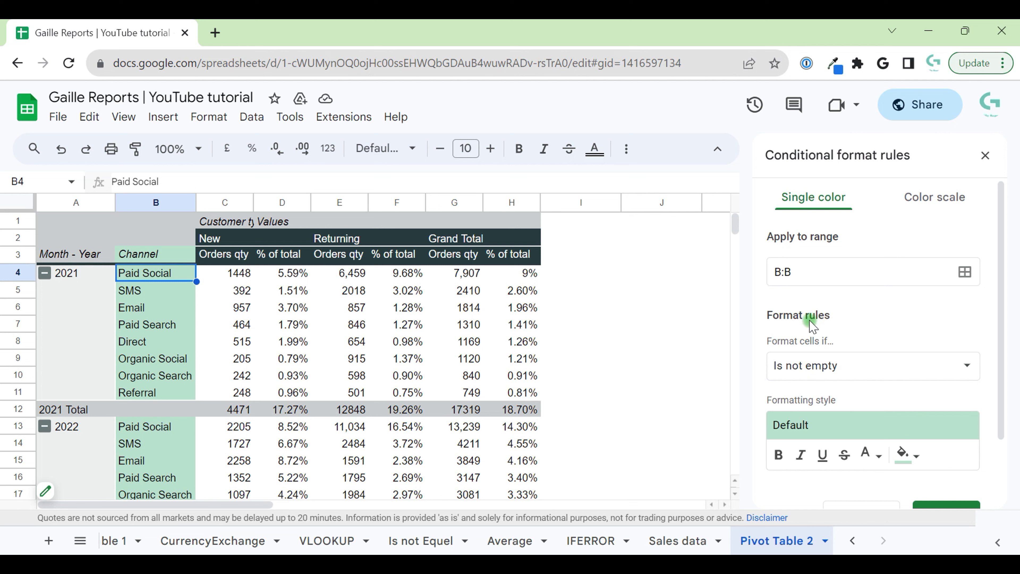
Step: Set the column B rule's condition to Text contains 'Social'
click(921, 366)
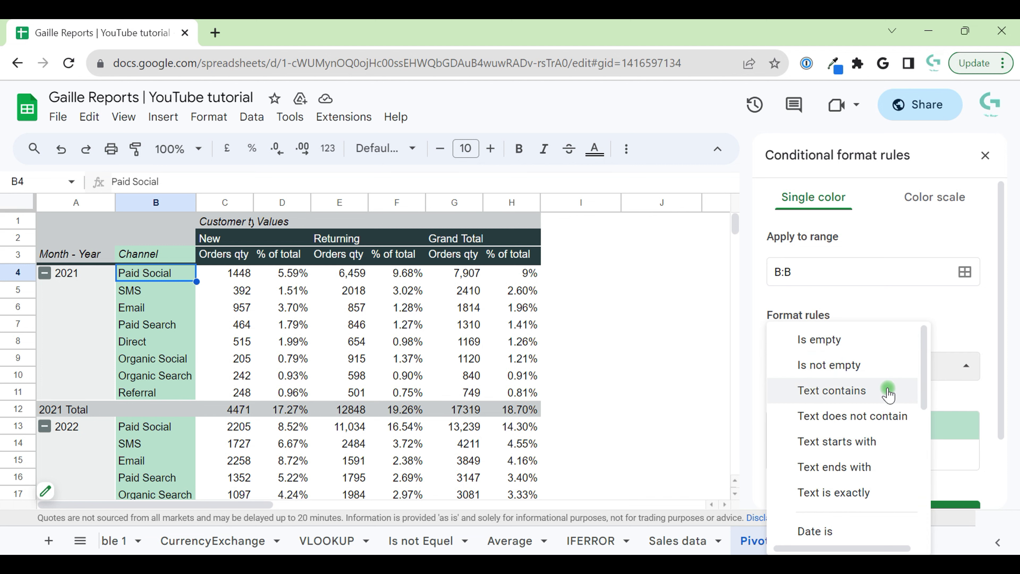
scroll(885, 467, down, 3)
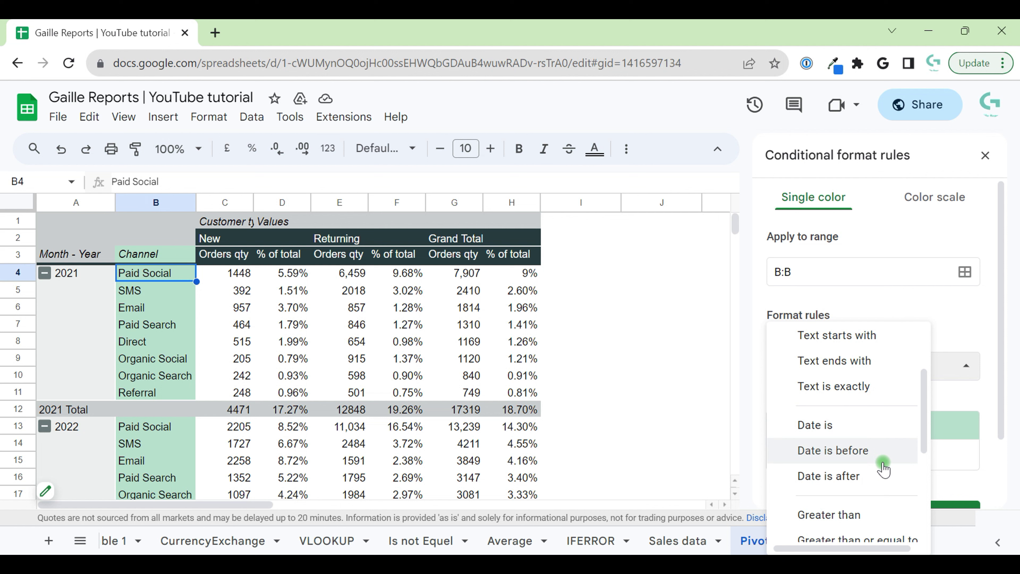
scroll(884, 468, down, 5)
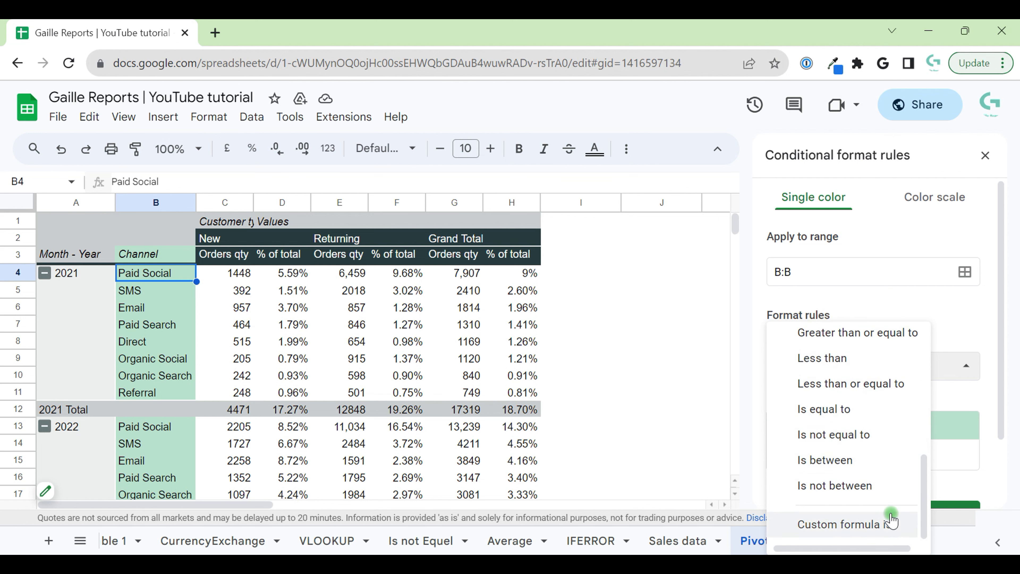
scroll(887, 494, up, 7)
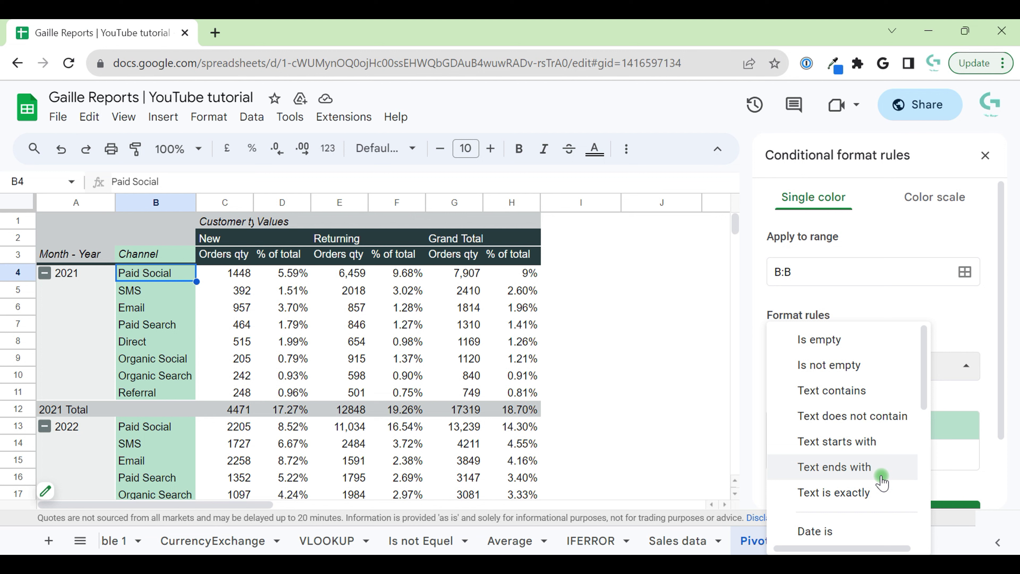
click(865, 392)
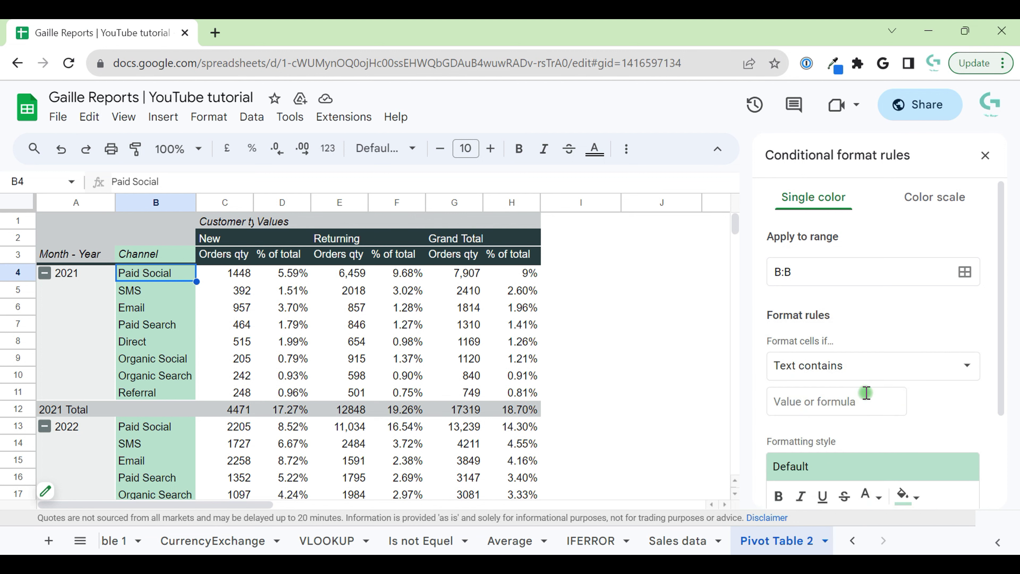
click(815, 403)
text(Social)
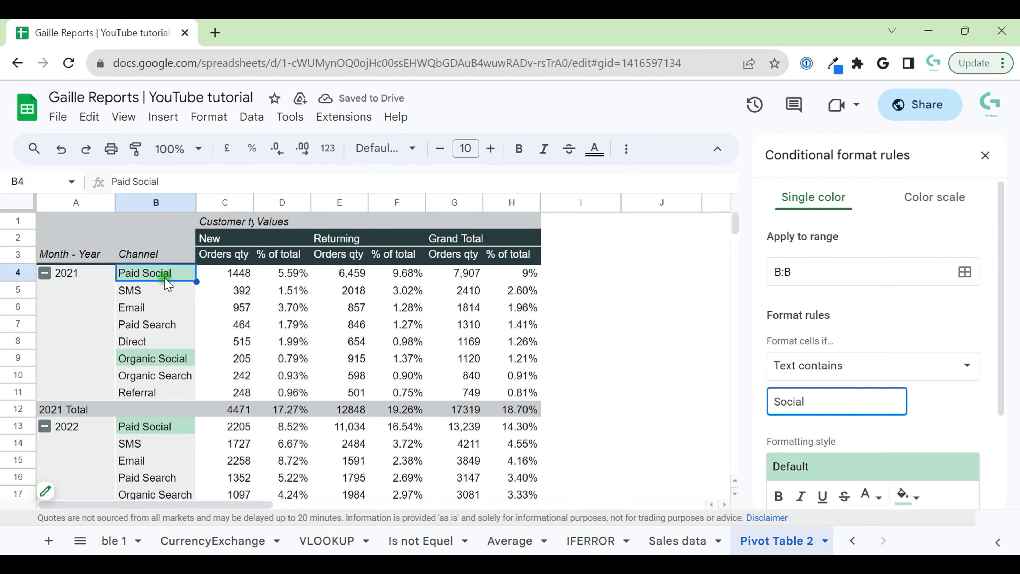
scroll(916, 449, down, 3)
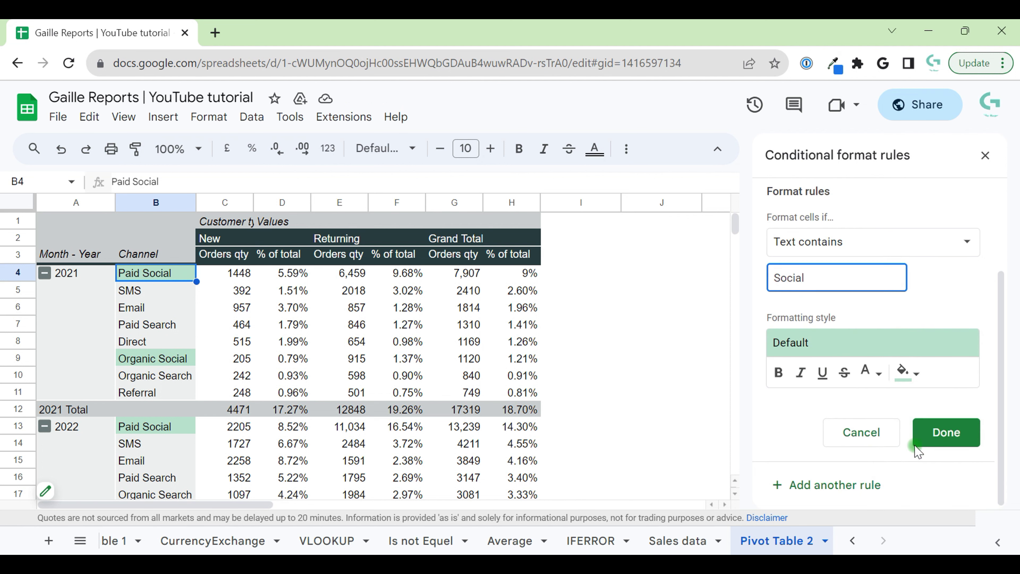
Step: Style the Social cells with a purple fill and white text, and save the rule
click(911, 369)
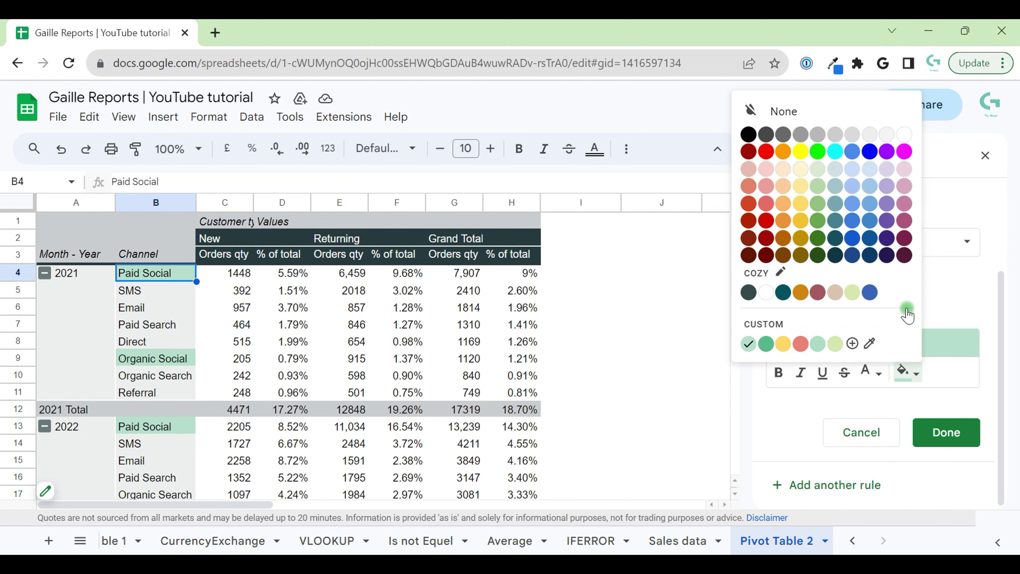
click(886, 222)
click(869, 373)
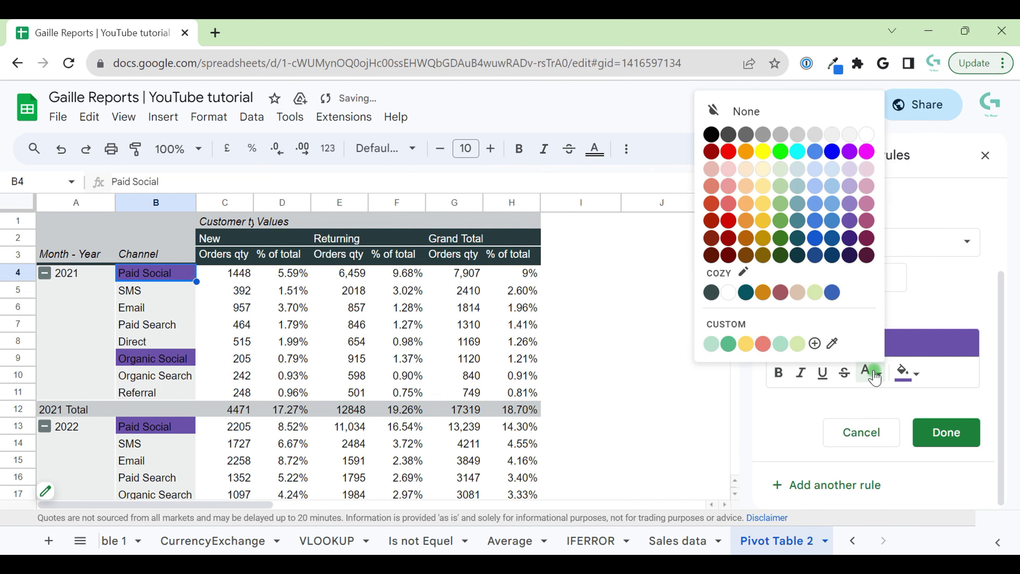
click(863, 135)
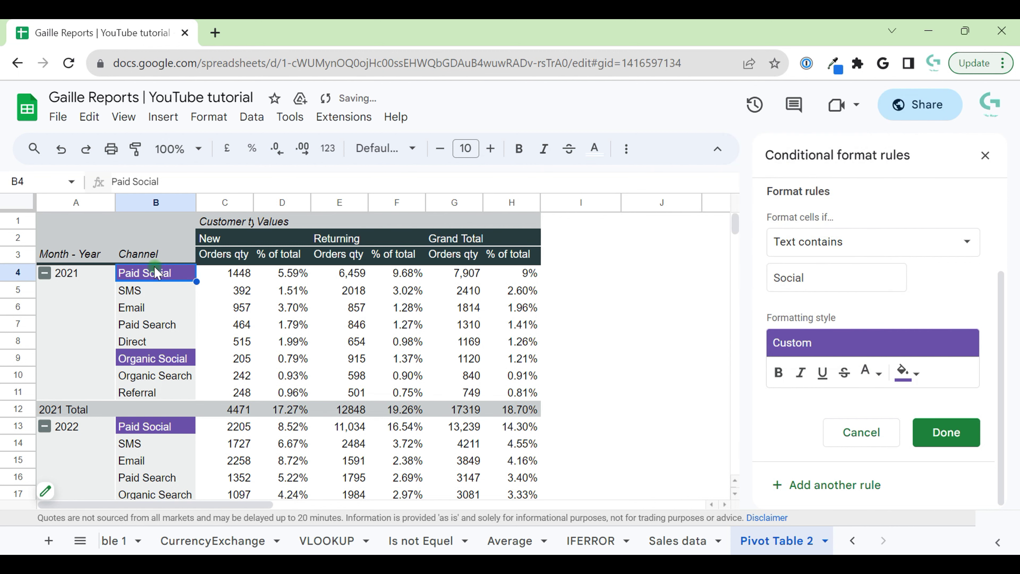
scroll(134, 311, down, 6)
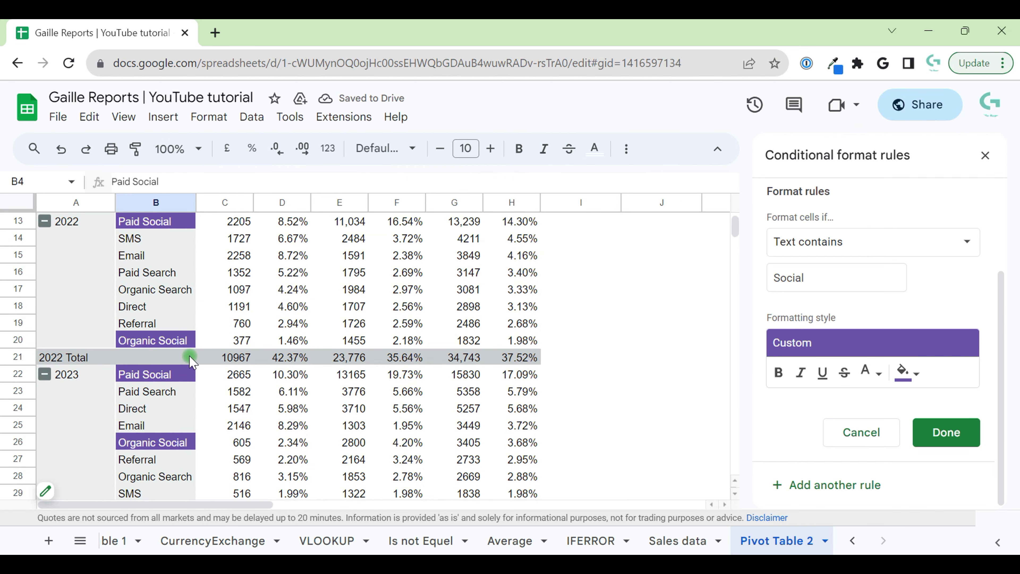
scroll(191, 360, up, 6)
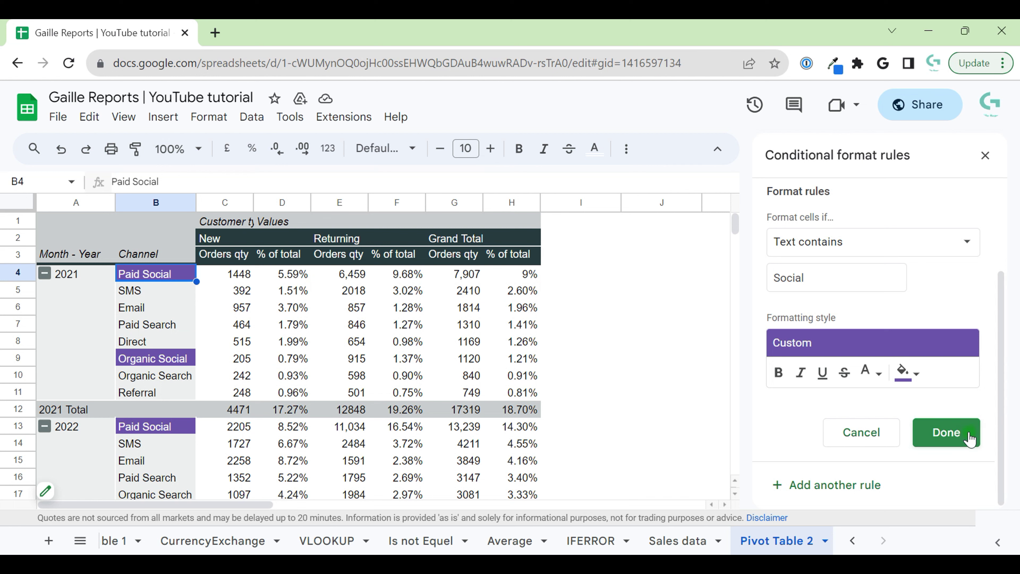
click(957, 442)
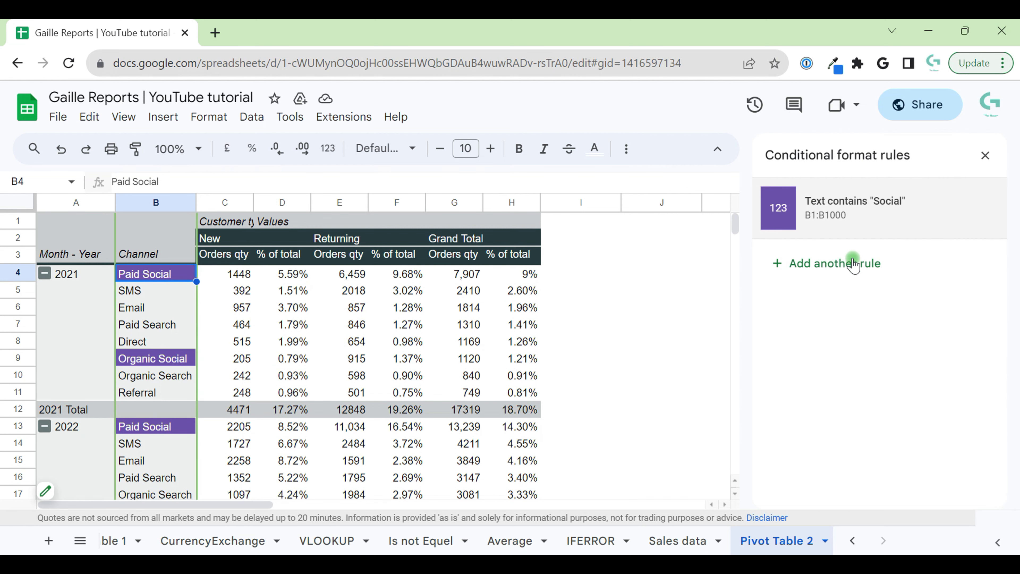
Step: Add a new column B rule without the row limit, set to Text contains 'Search'
click(236, 257)
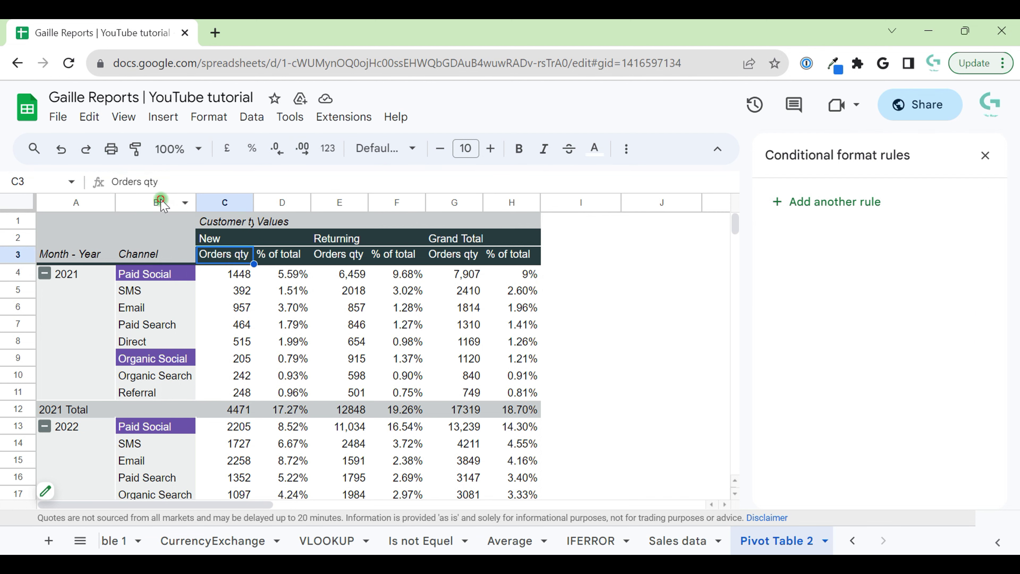
click(157, 200)
click(842, 264)
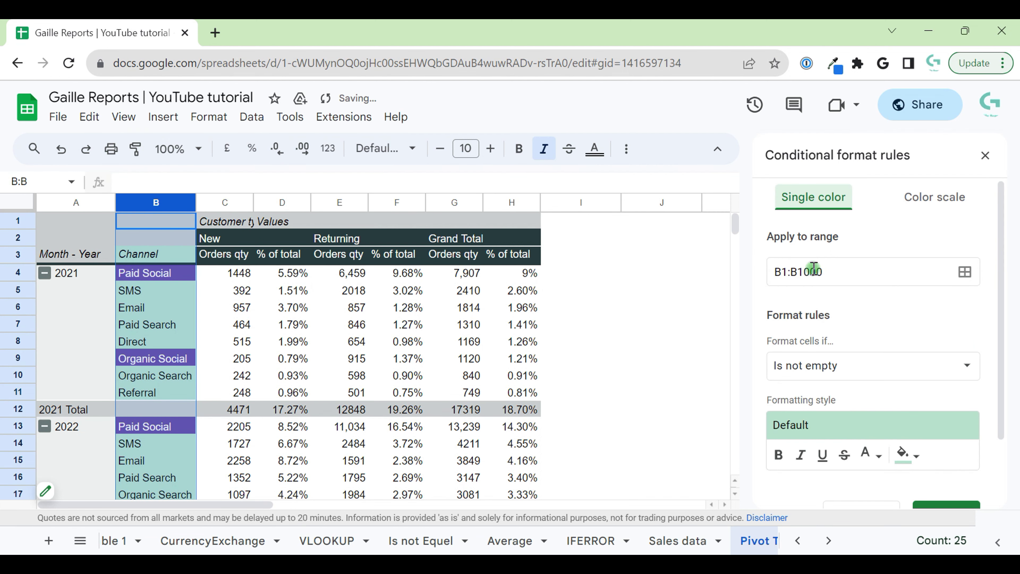
drag(805, 272, 883, 274)
key(BackSpace)
key(BackSpace)
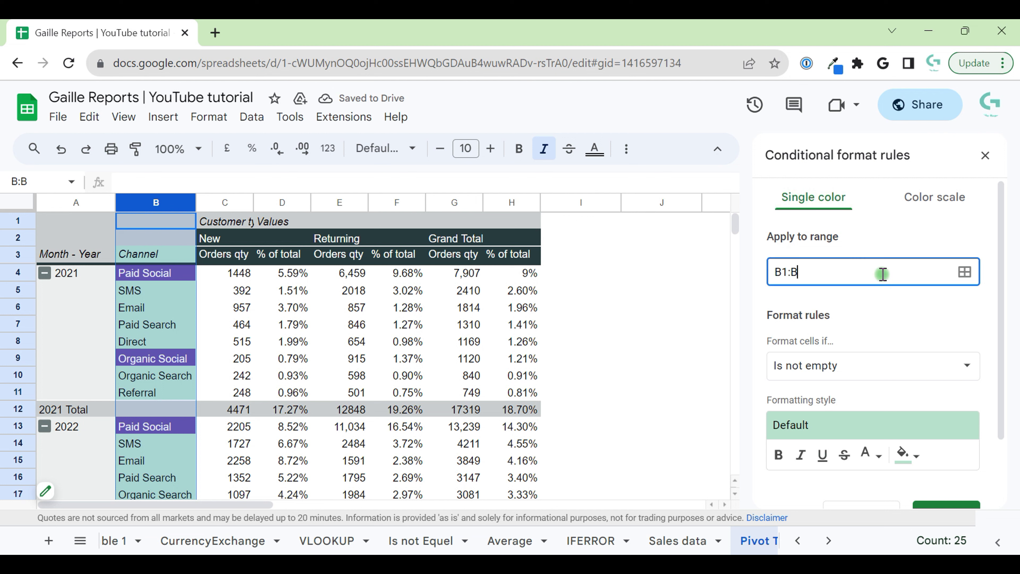
click(908, 297)
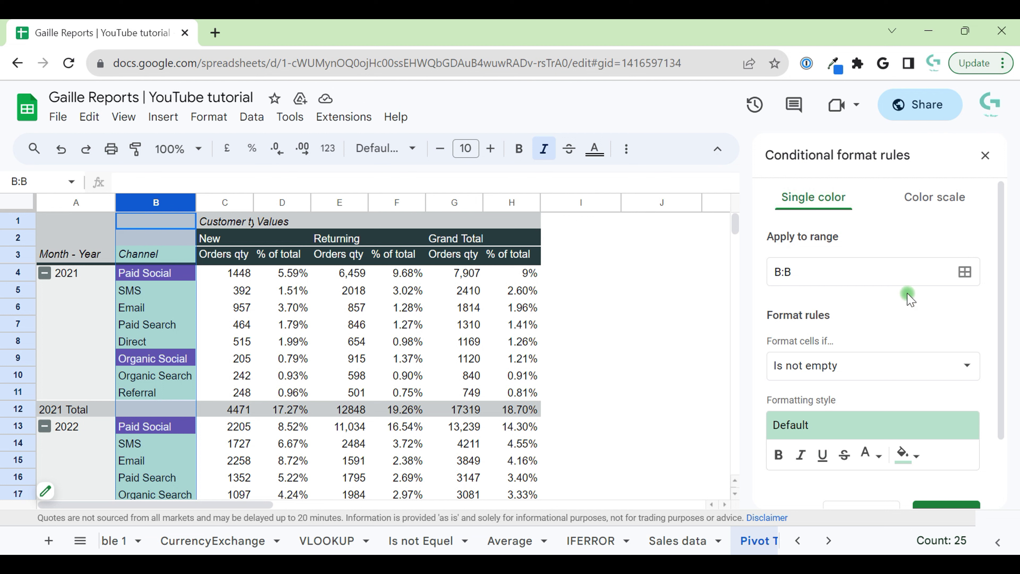
click(863, 365)
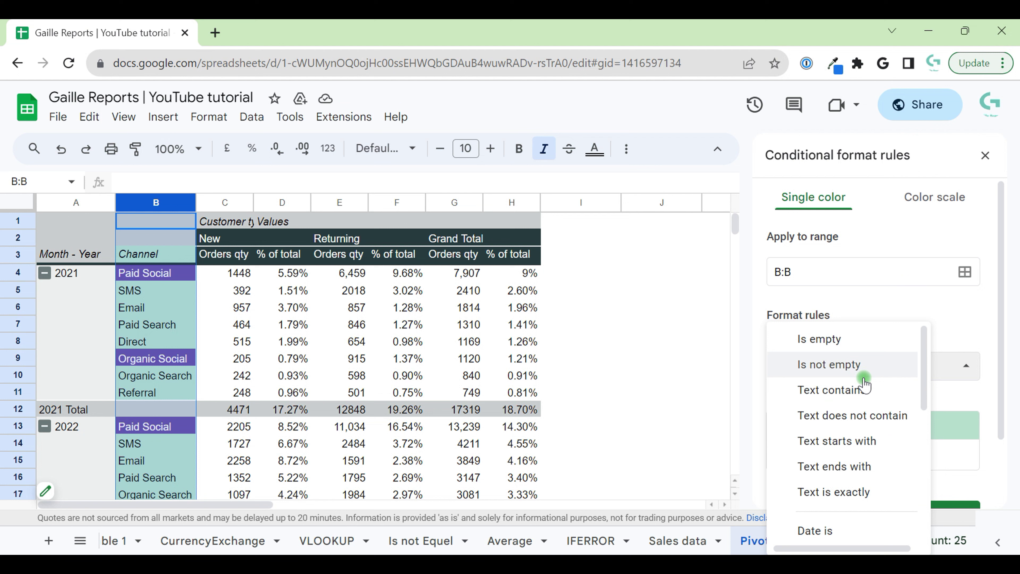
click(863, 398)
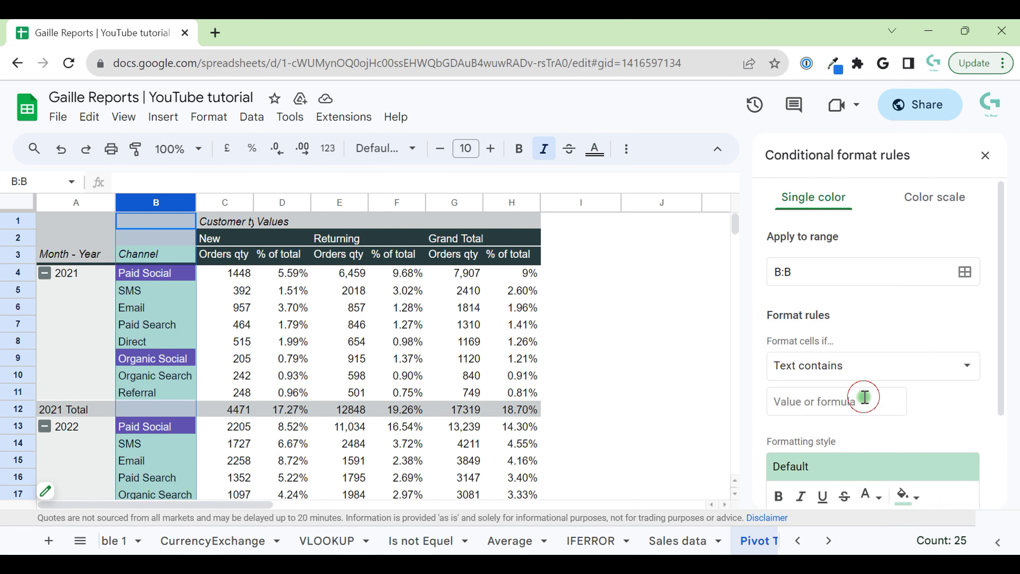
click(820, 403)
text(Search)
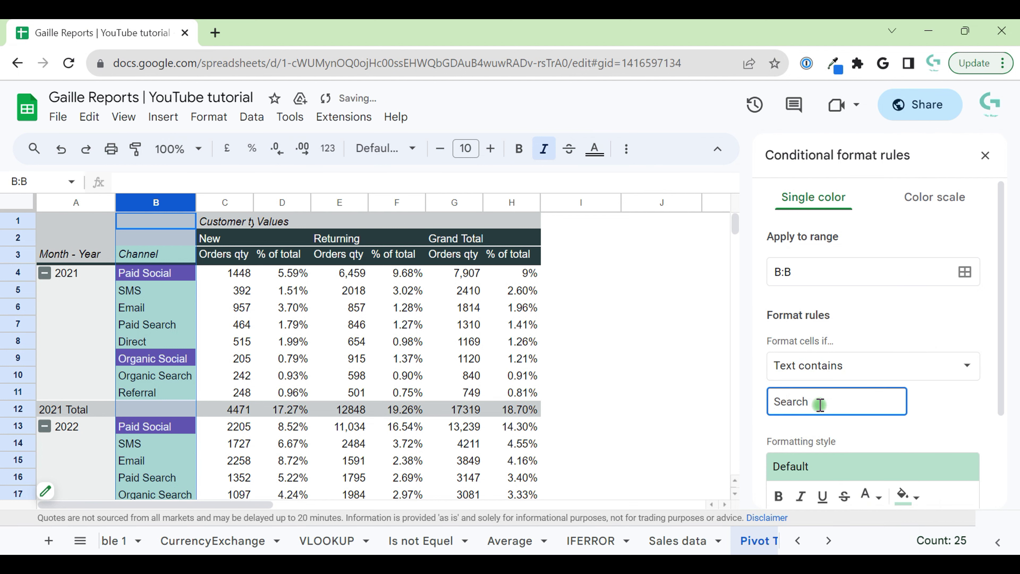
Step: Give the Search cells a dark blue fill with white text and save the rule
click(903, 497)
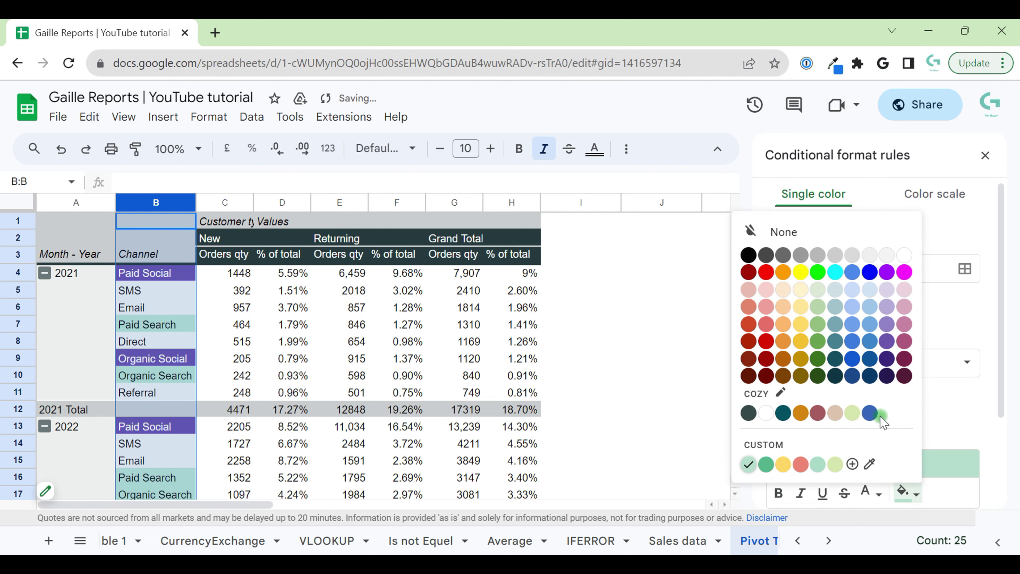
click(857, 356)
click(867, 492)
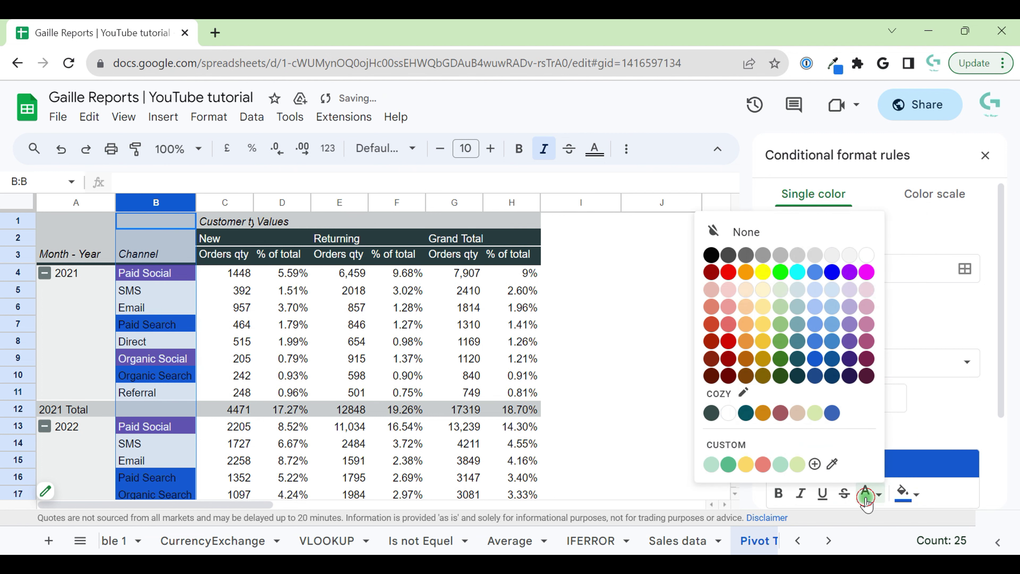
click(860, 252)
click(959, 429)
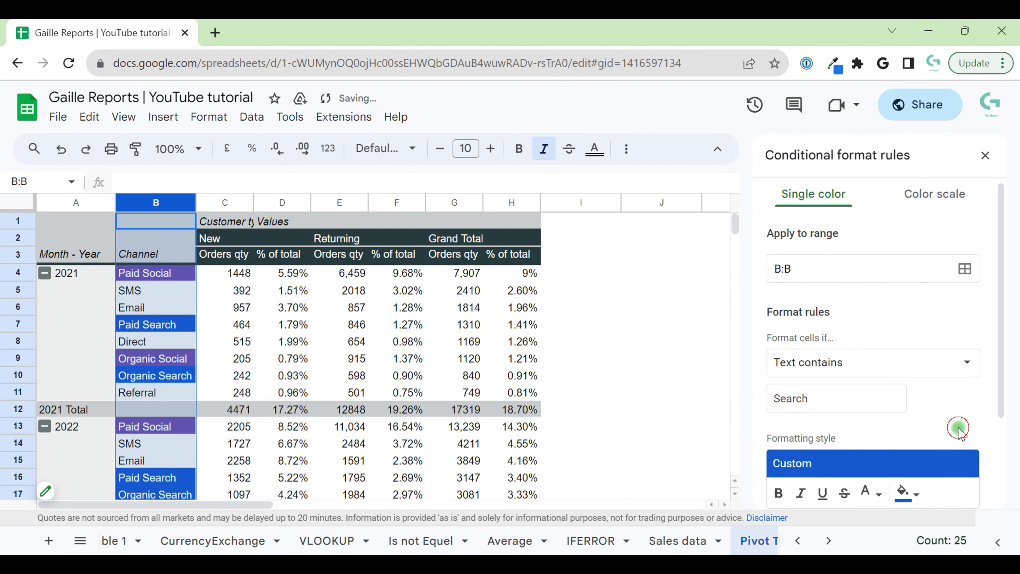
scroll(960, 432, down, 3)
click(947, 431)
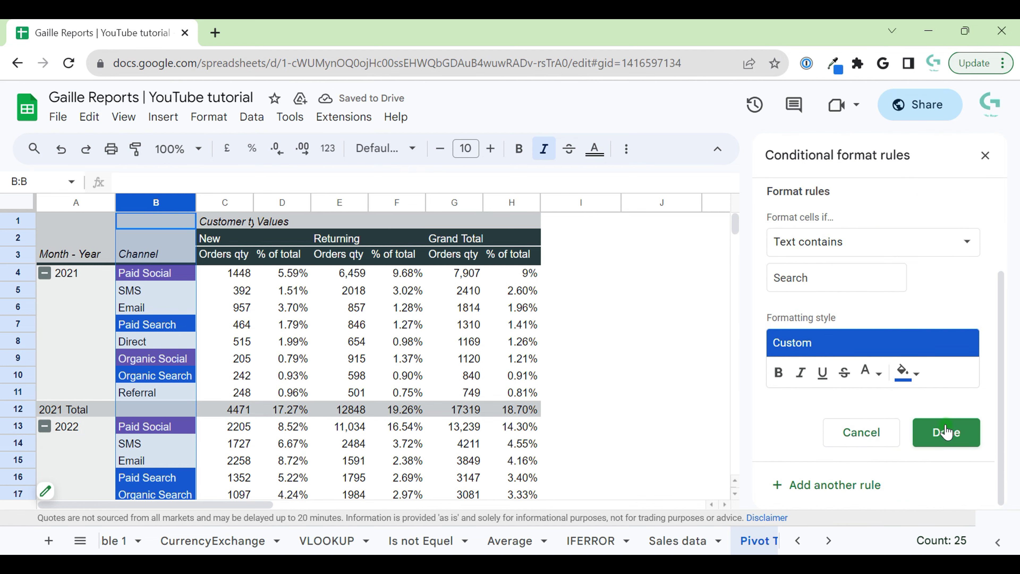
click(332, 364)
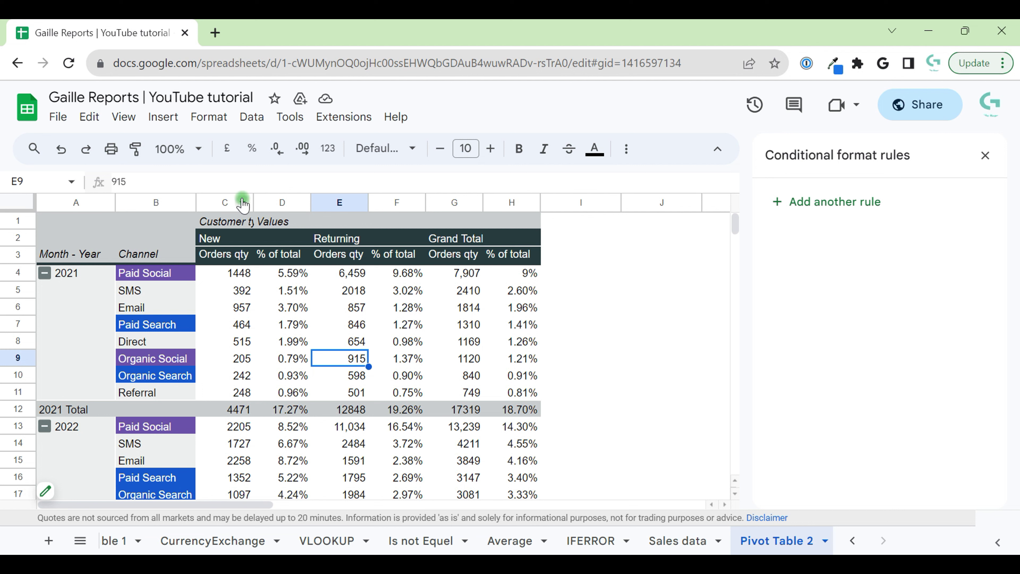
Step: Add a new rule on column C and look for Less than or equal to in the conditions
click(225, 204)
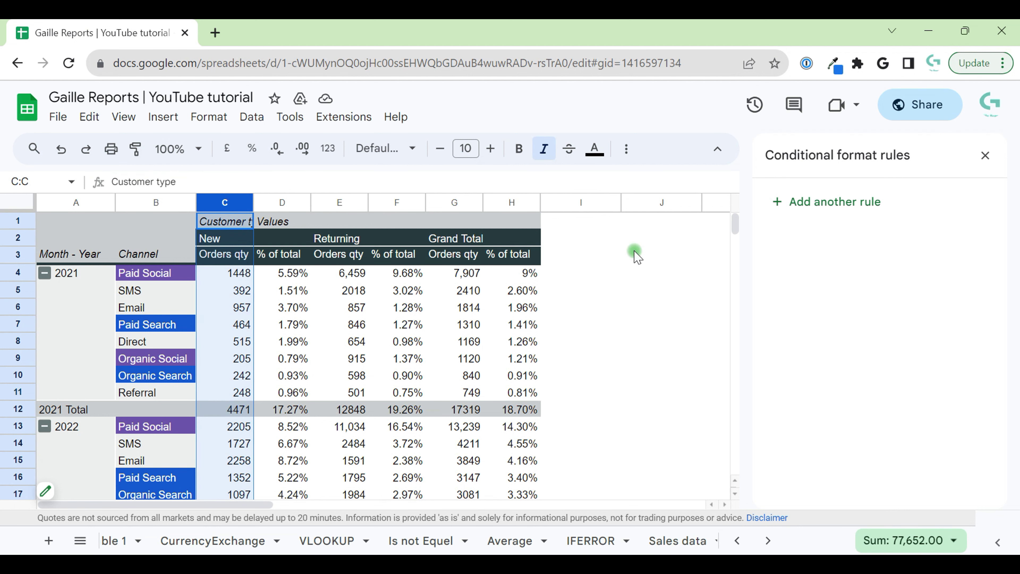
click(826, 206)
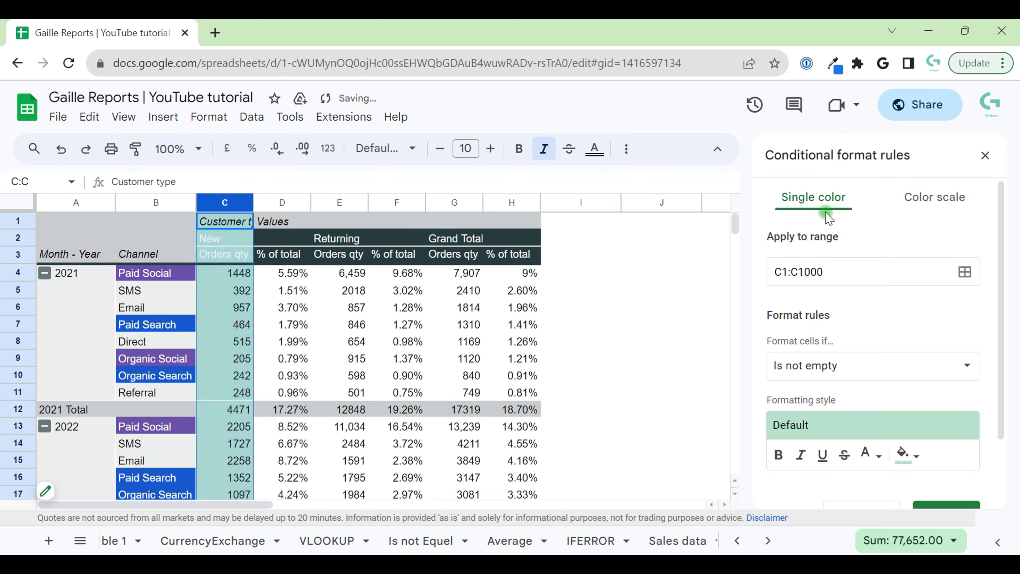
click(919, 372)
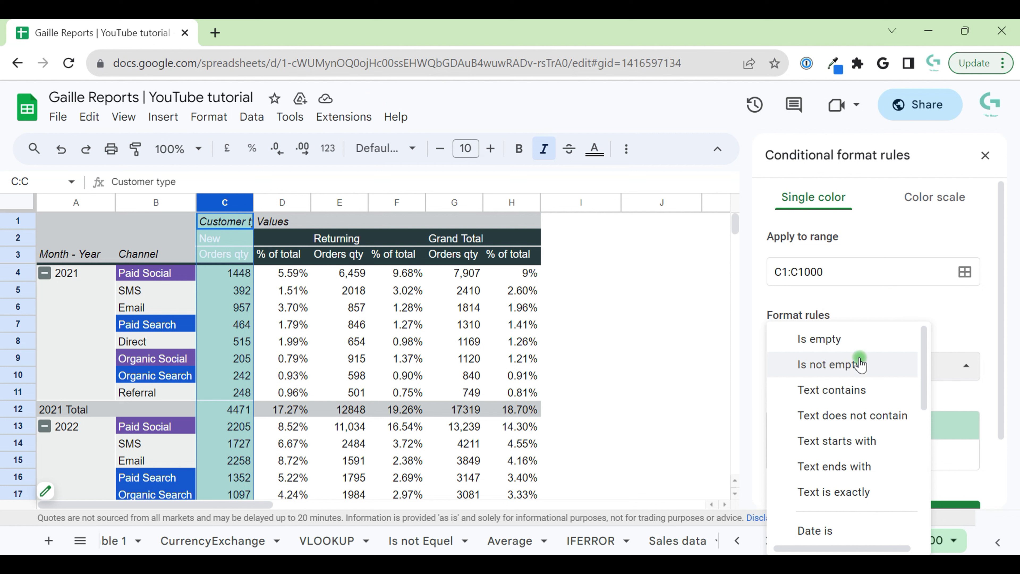
scroll(860, 364, down, 3)
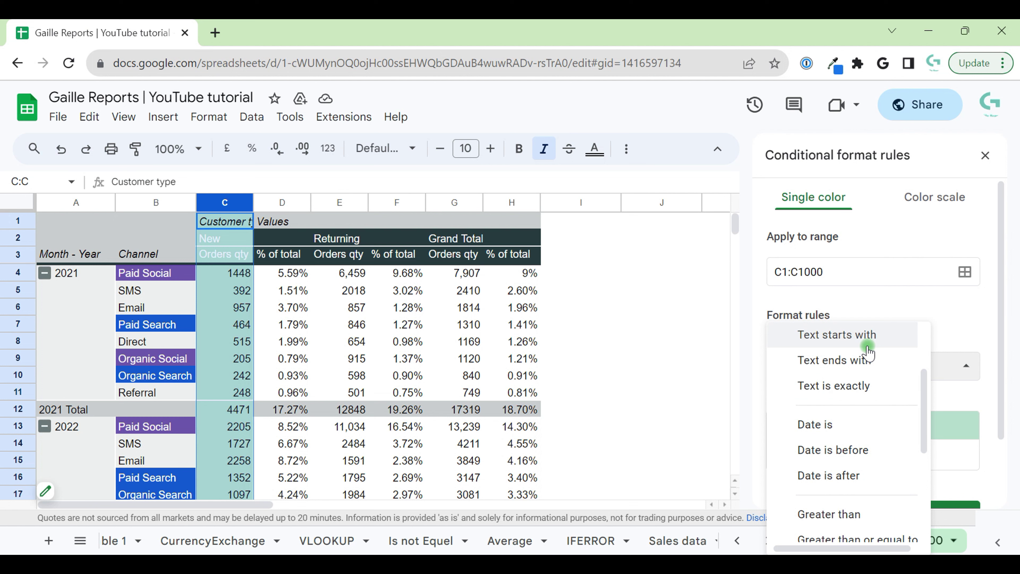
scroll(868, 352, up, 3)
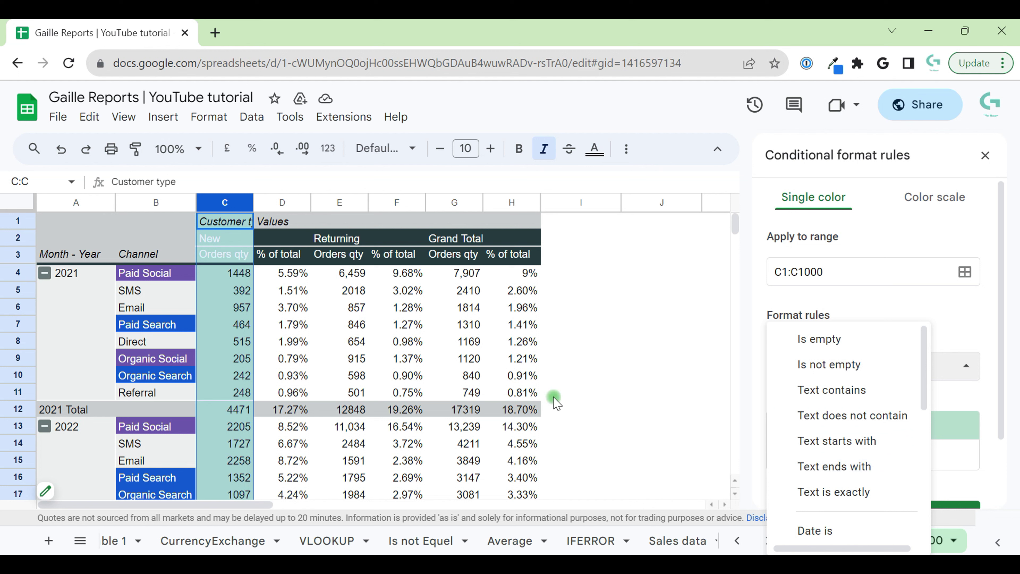
scroll(888, 448, down, 5)
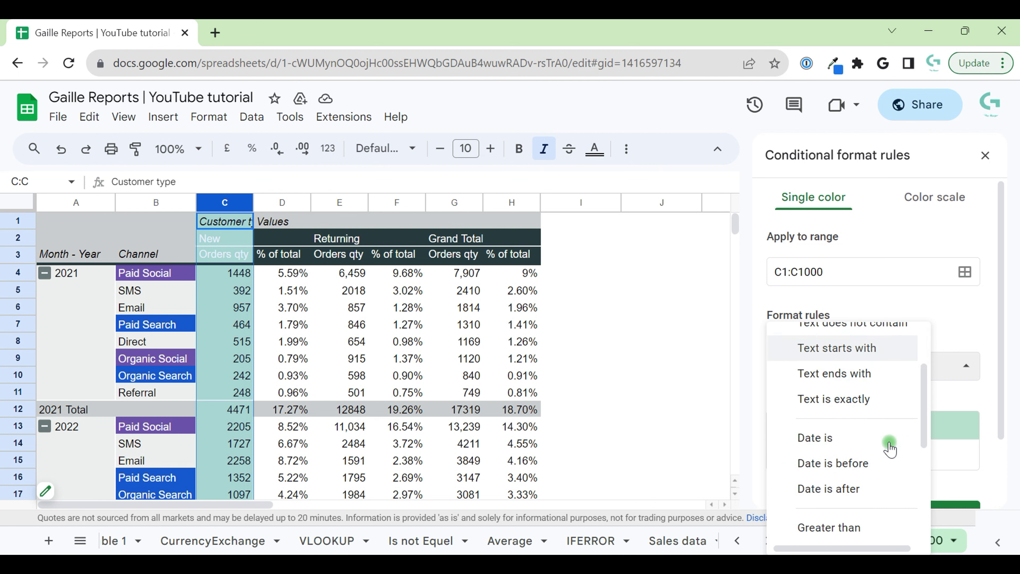
scroll(886, 434, down, 4)
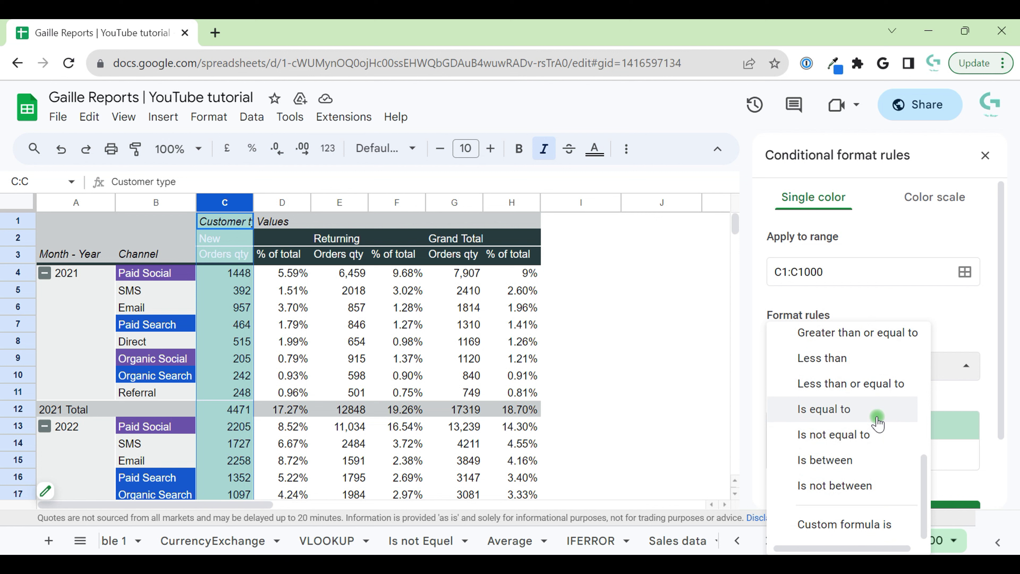
scroll(877, 421, up, 2)
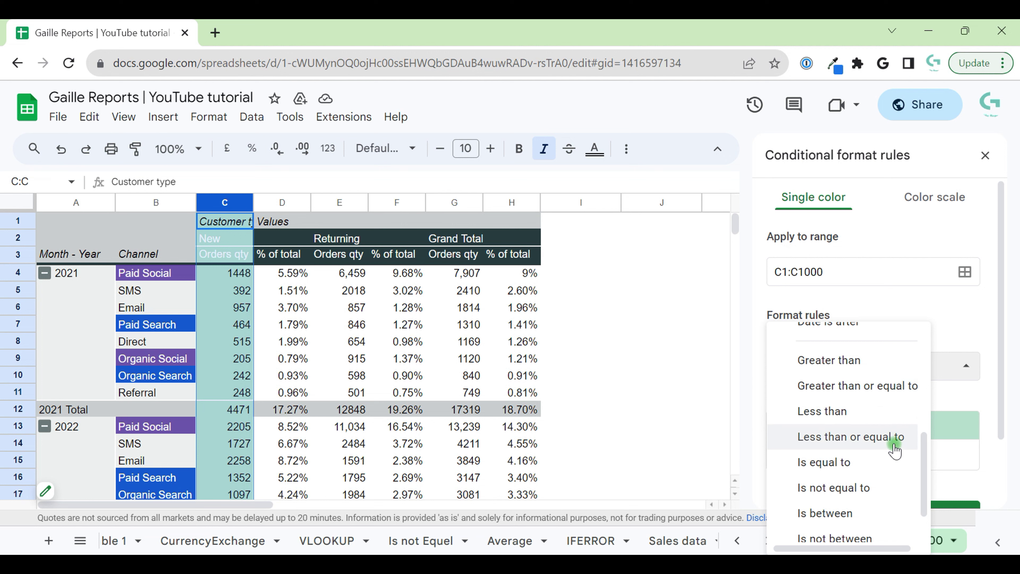
scroll(887, 450, down, 1)
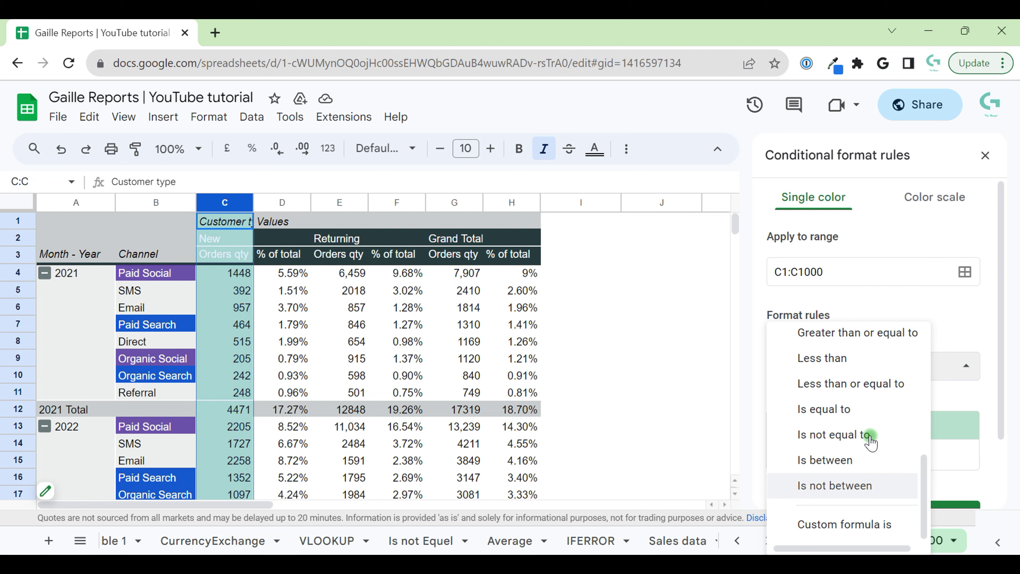
scroll(868, 411, up, 1)
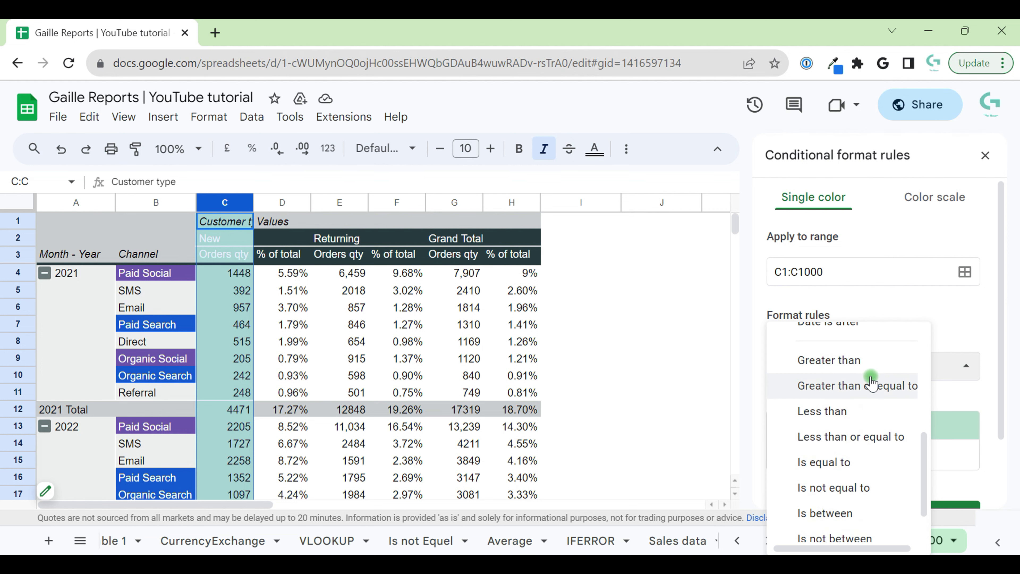
Step: Set the column C rule to Less than or equal to 300 with a light red fill
click(864, 448)
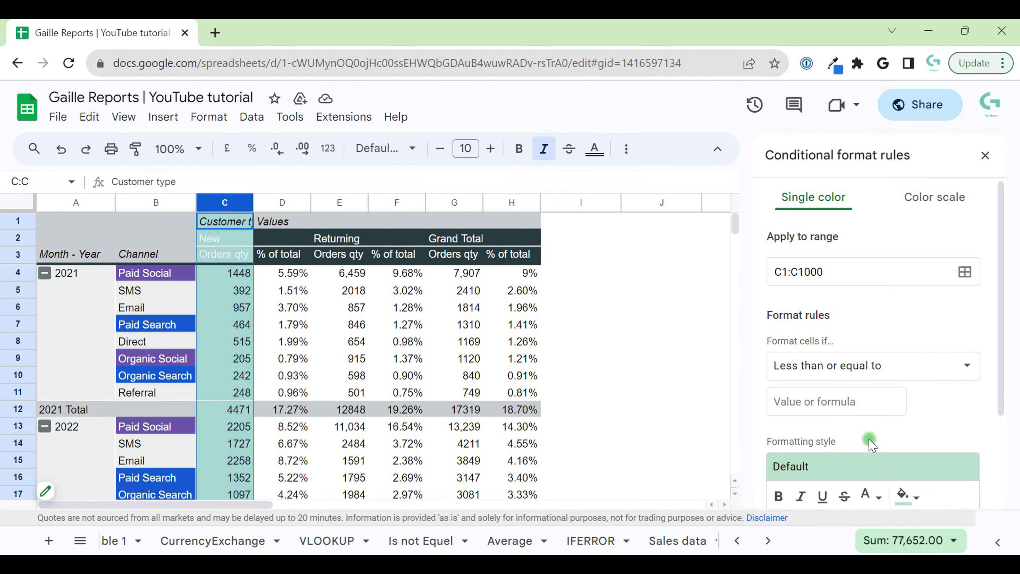
click(835, 402)
text(300)
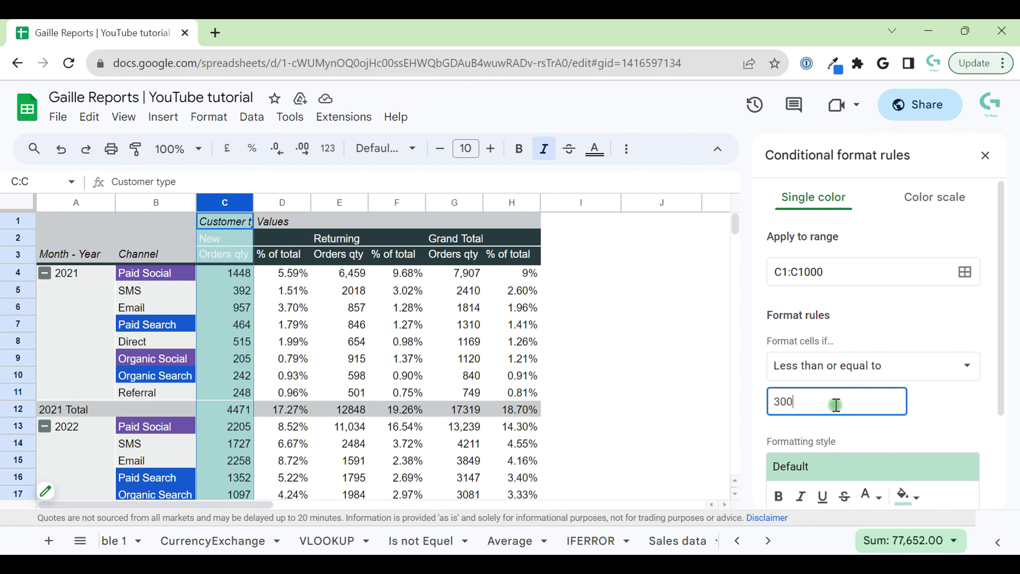
click(936, 423)
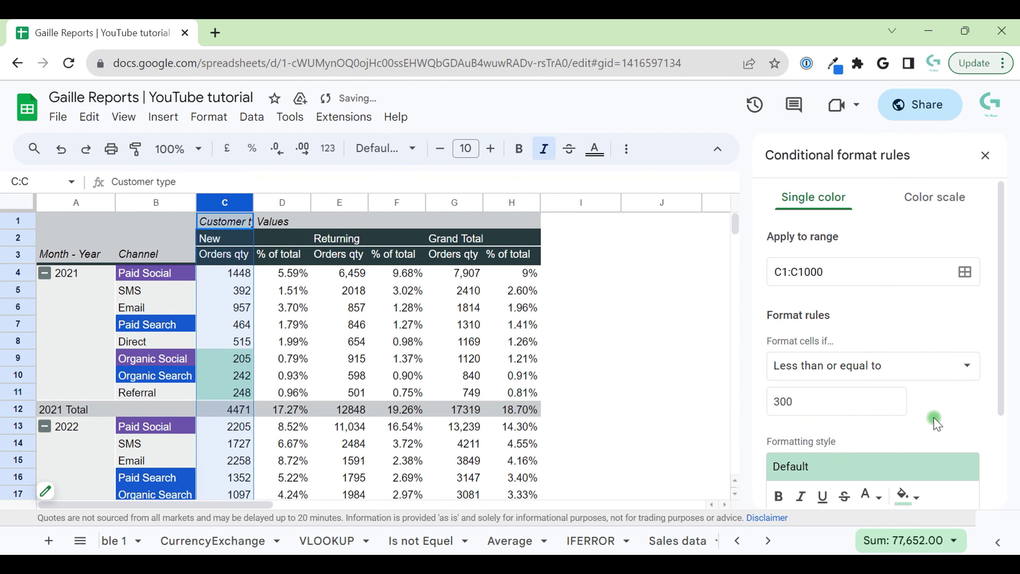
click(904, 493)
click(761, 291)
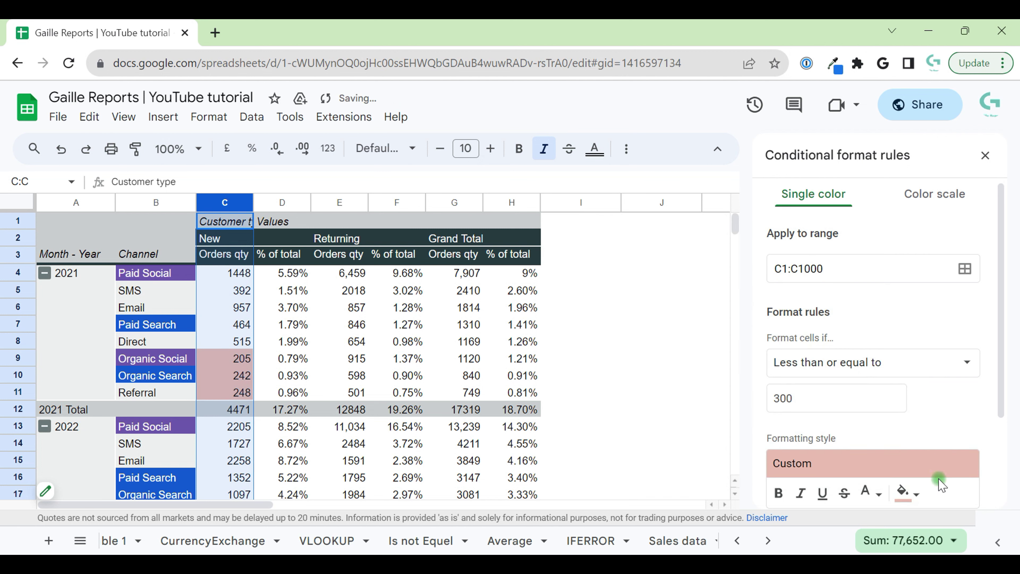
click(930, 413)
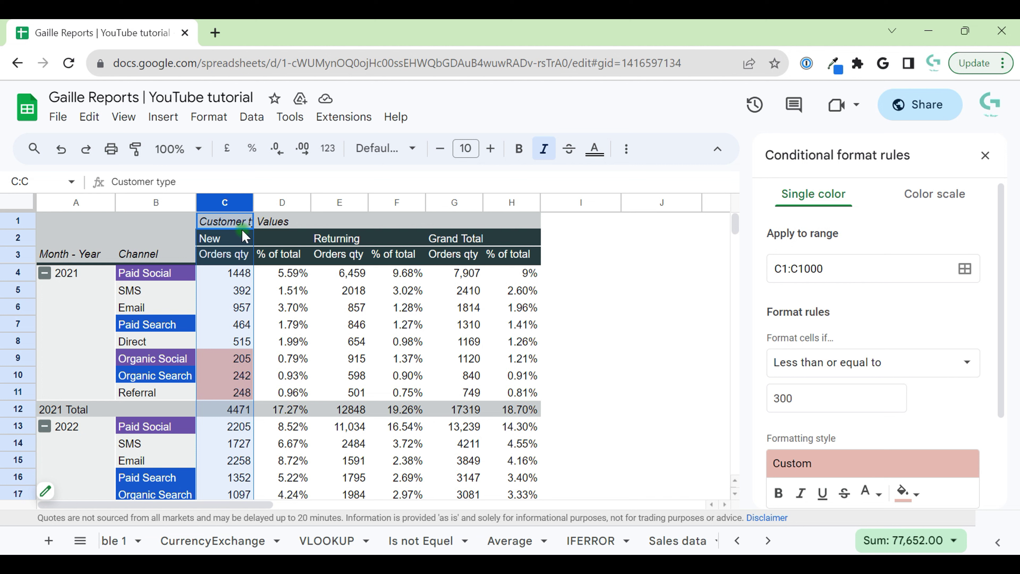
Step: Widen column C and scroll to check the shaded low-order values
click(233, 254)
drag(254, 202, 269, 202)
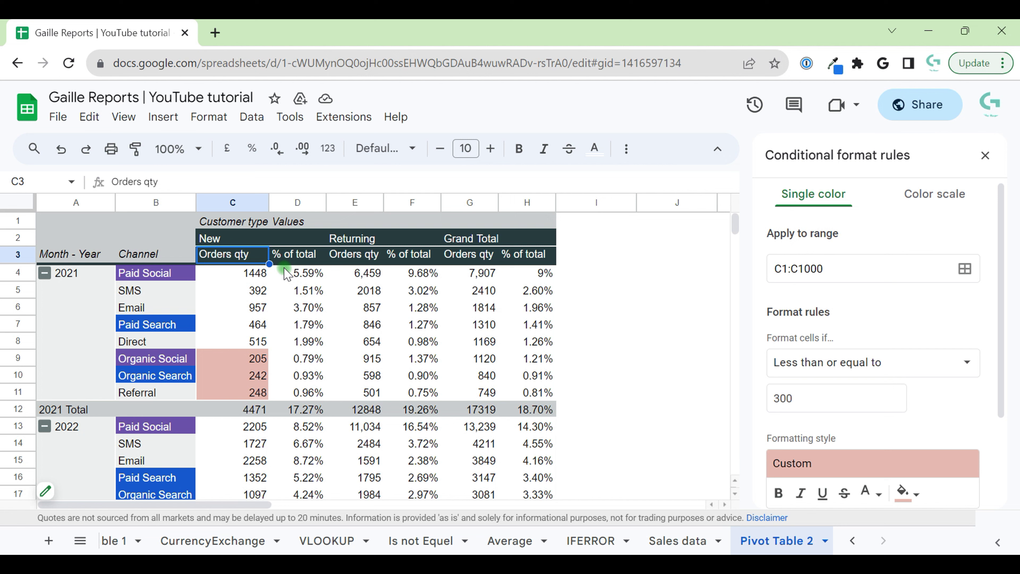
scroll(281, 354, down, 3)
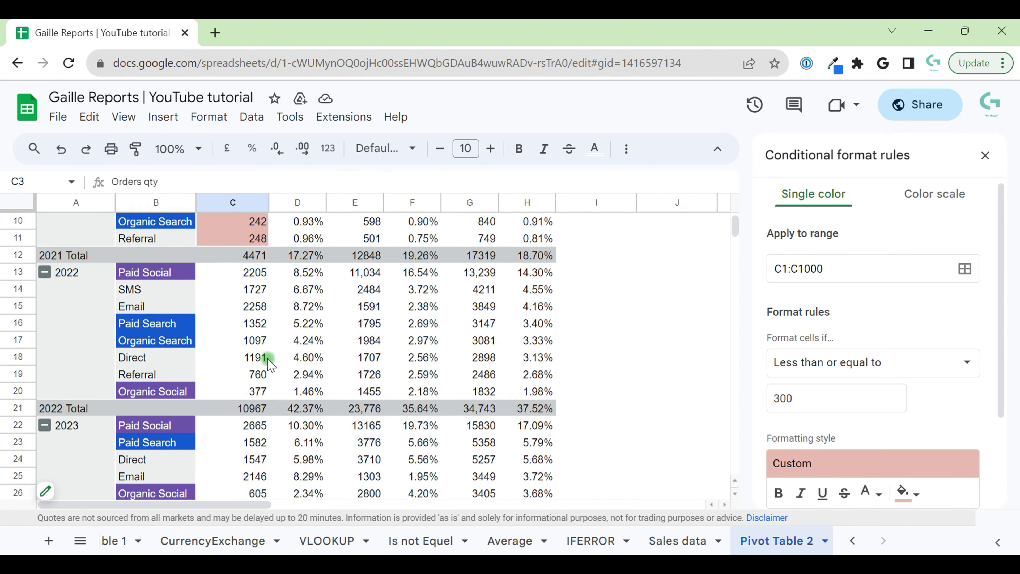
scroll(270, 363, down, 3)
scroll(269, 363, up, 6)
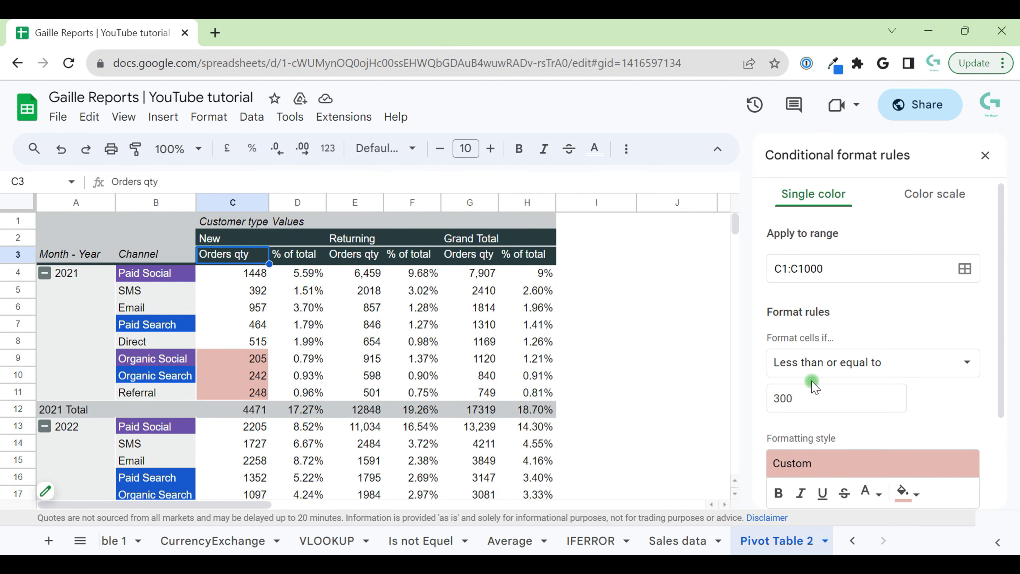
scroll(1006, 414, down, 3)
Step: Save the 300-or-less rule and start another rule on range C:C
click(947, 432)
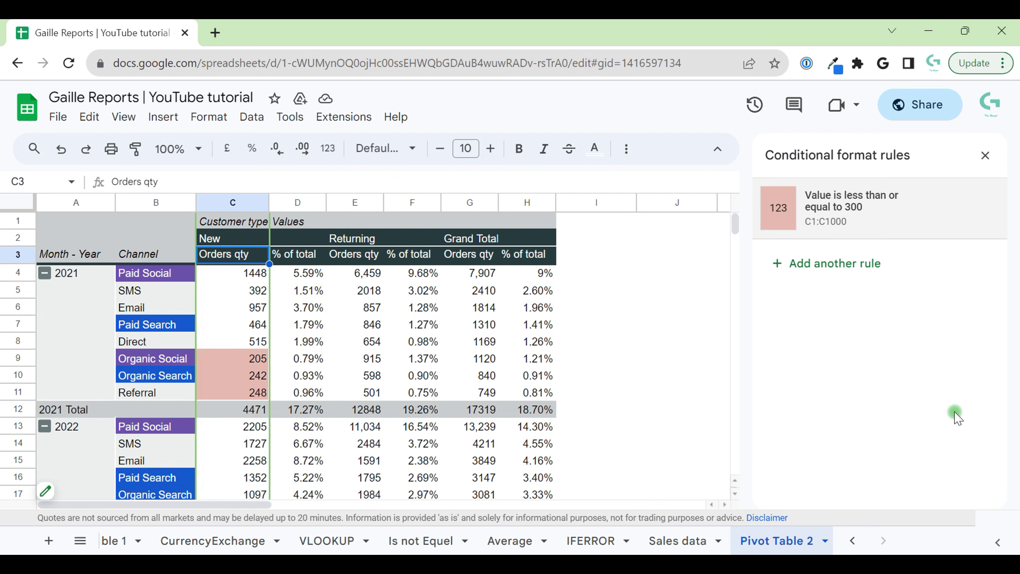
click(805, 269)
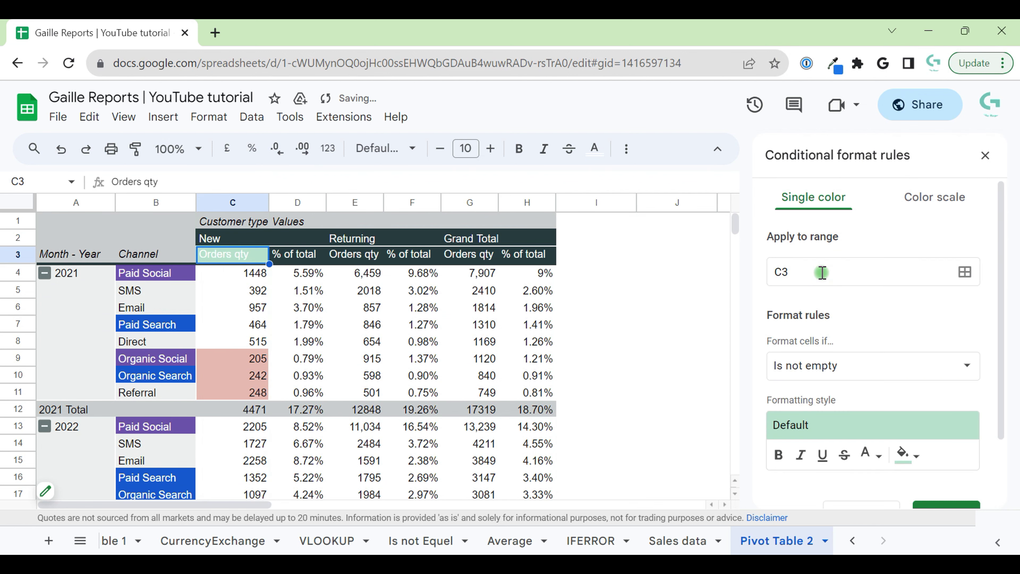
click(965, 272)
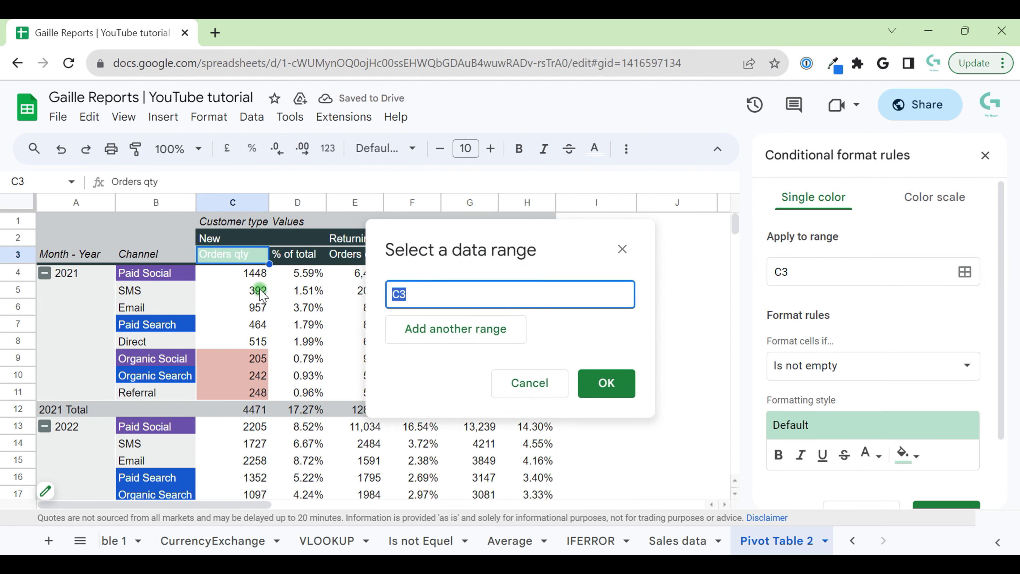
text(C:C)
click(604, 382)
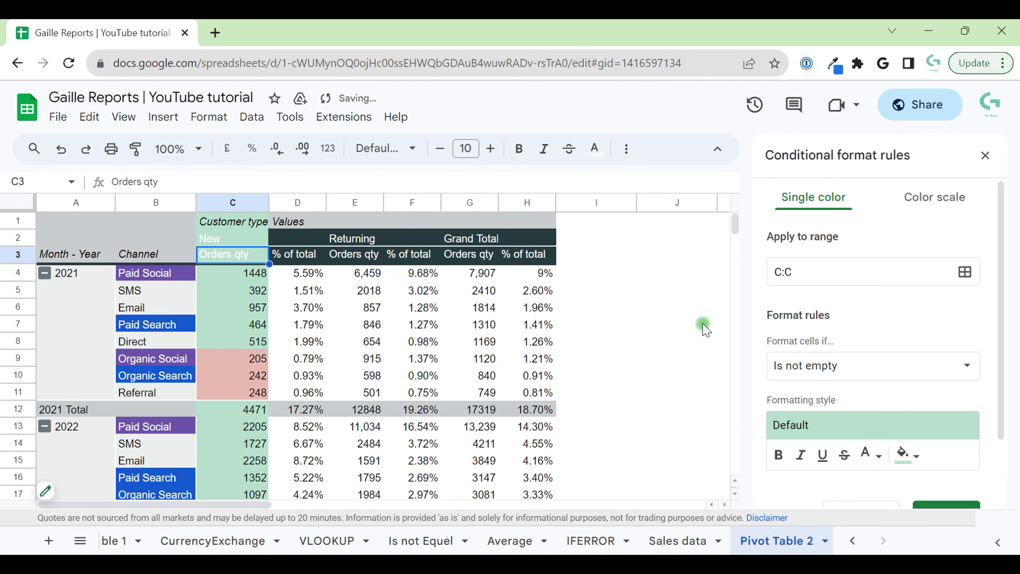
Step: Set the new rule's condition to Is between 300 and 700
click(902, 370)
scroll(891, 436, down, 6)
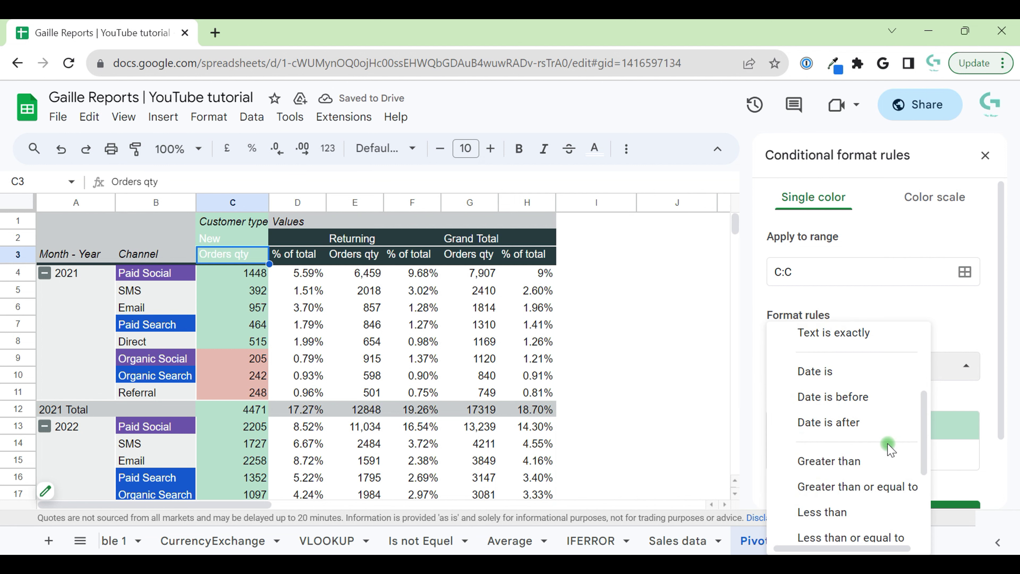
scroll(887, 457, down, 1)
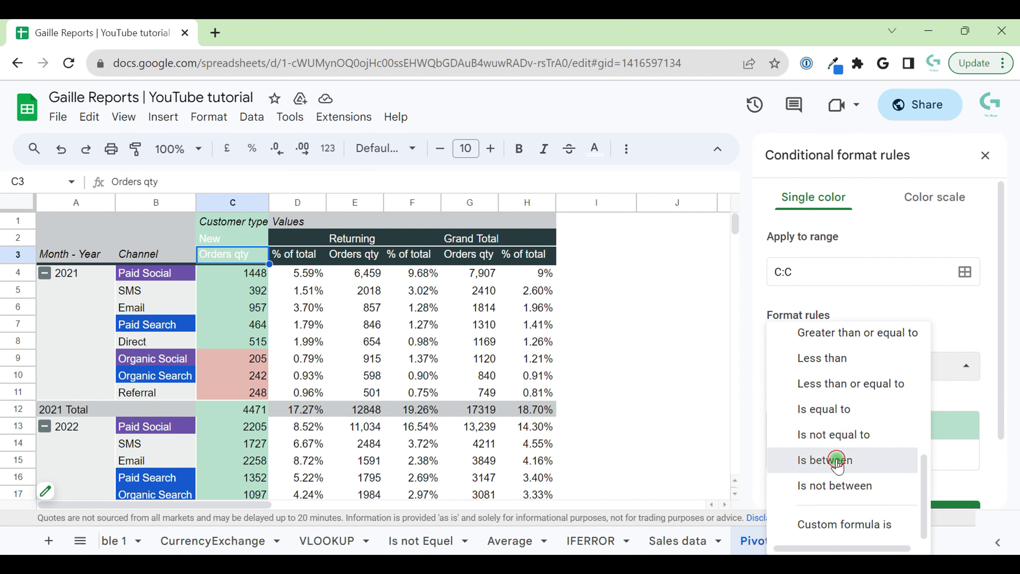
click(836, 460)
click(827, 402)
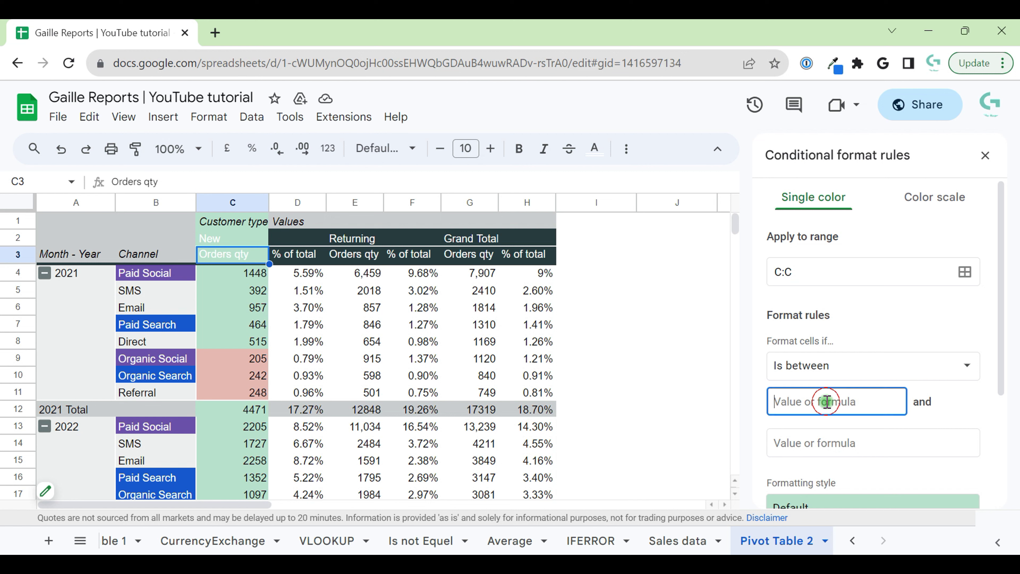
text(300)
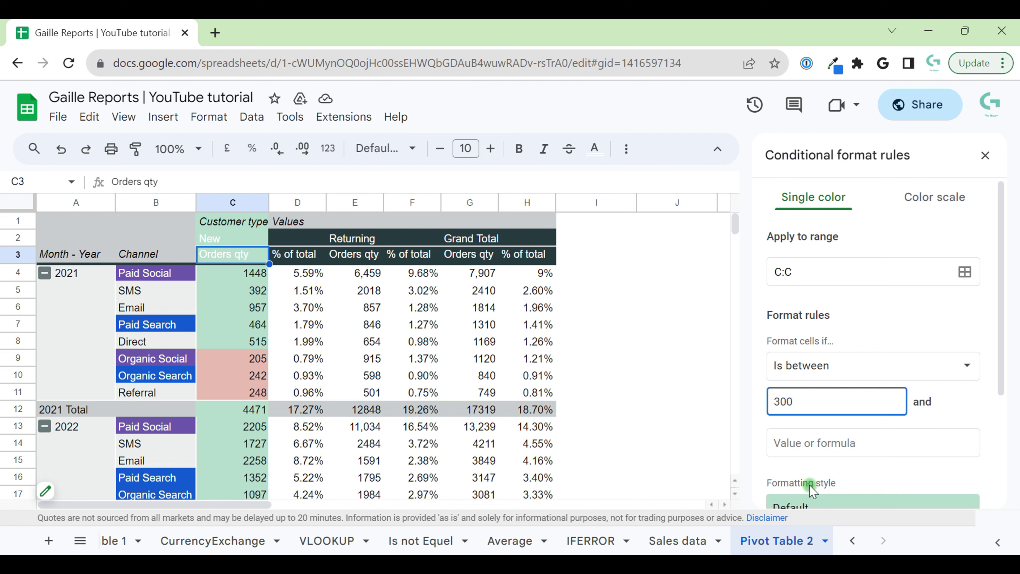
click(857, 449)
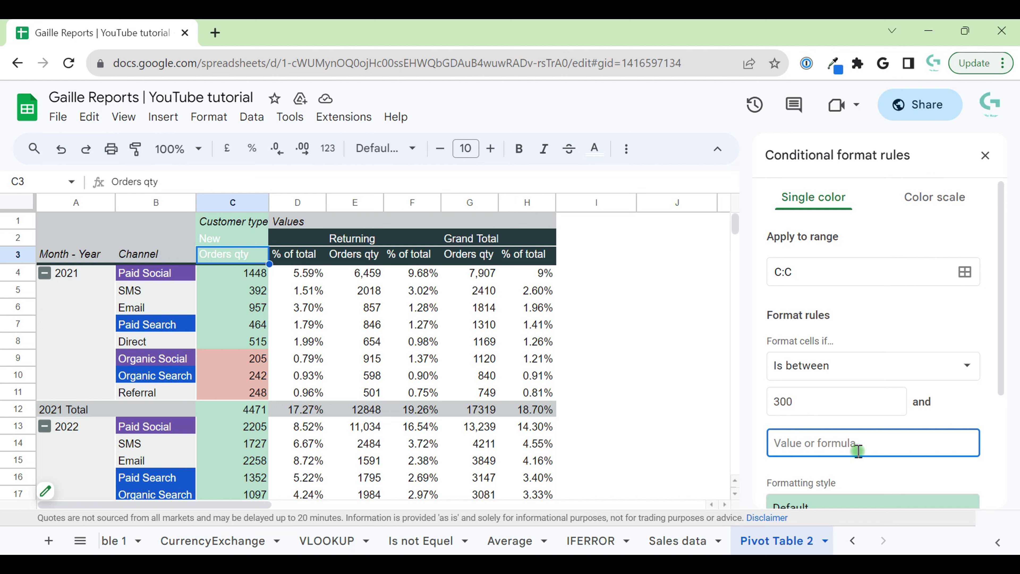
text(700)
click(976, 422)
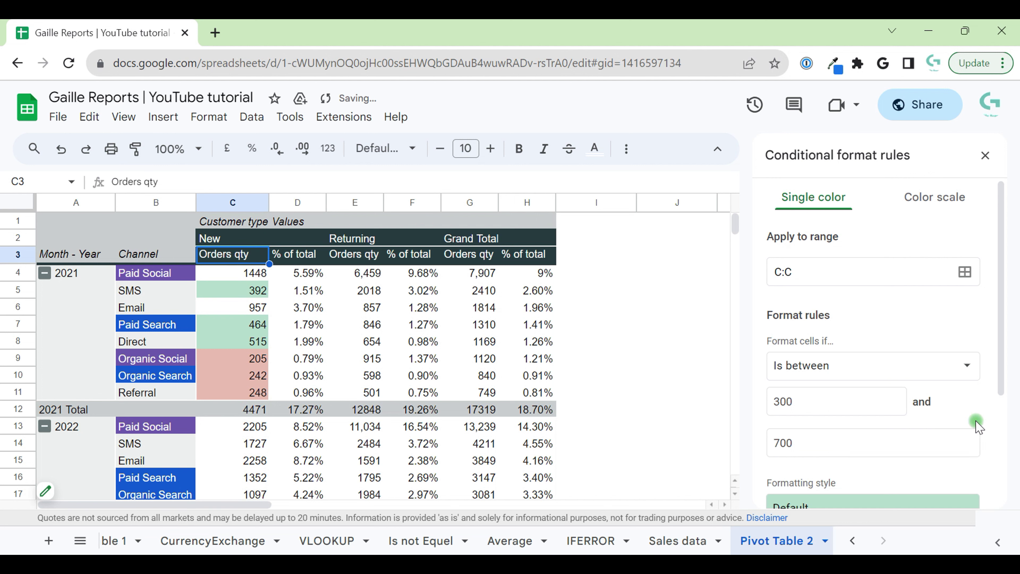
Step: Fill the 300–700 values light yellow and save the rule
scroll(977, 424, down, 3)
click(903, 432)
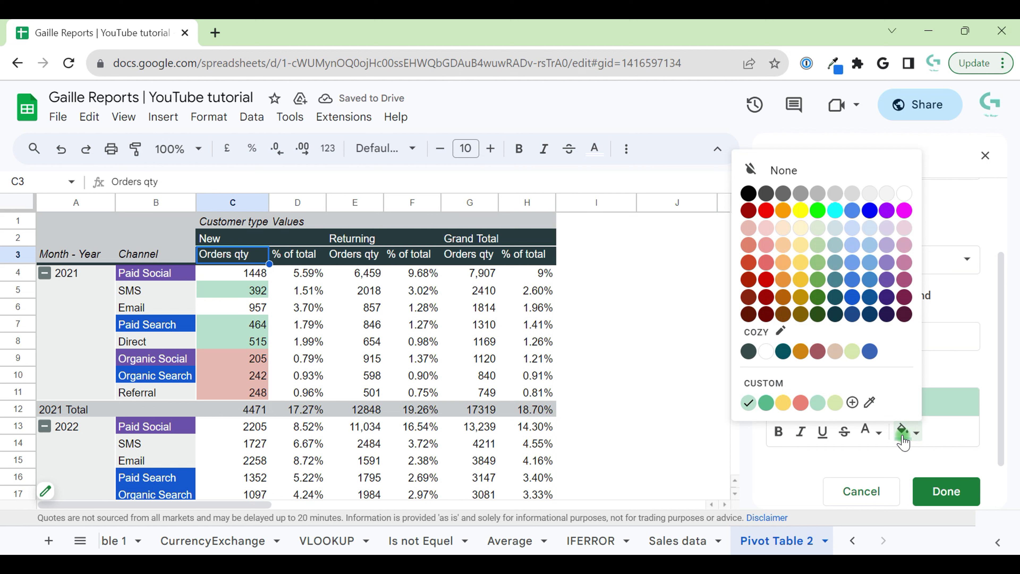
click(801, 244)
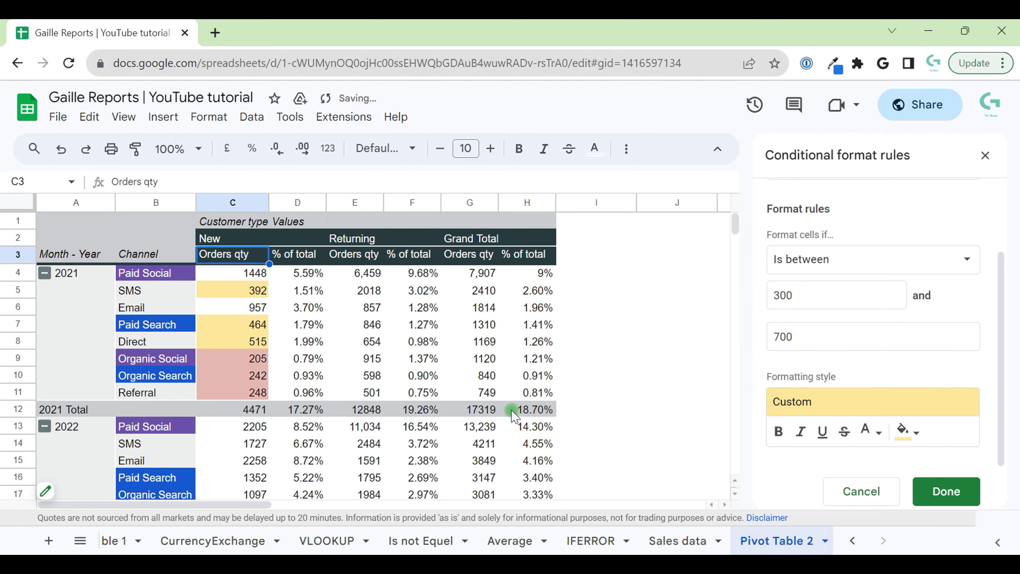
click(959, 499)
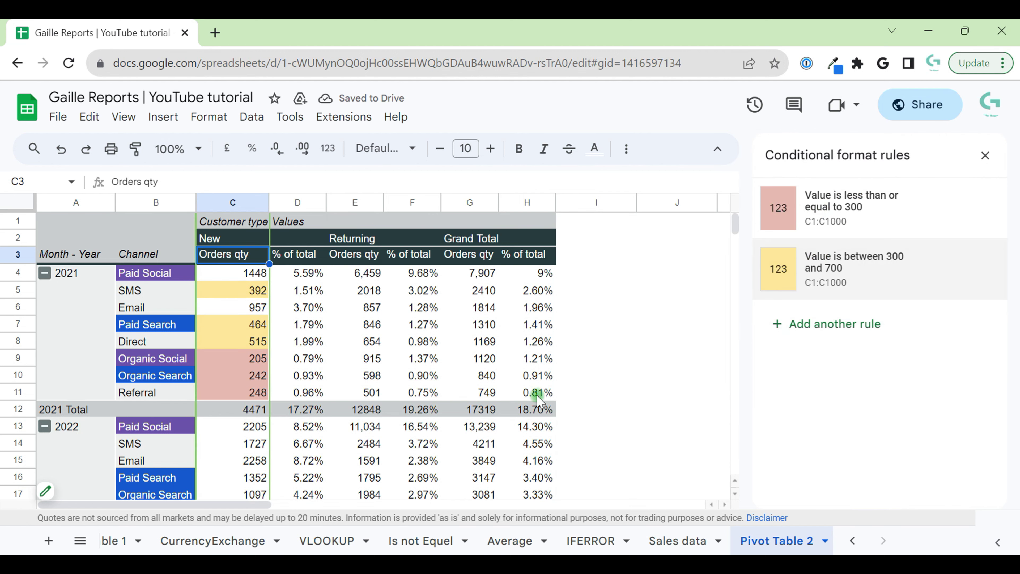
click(299, 308)
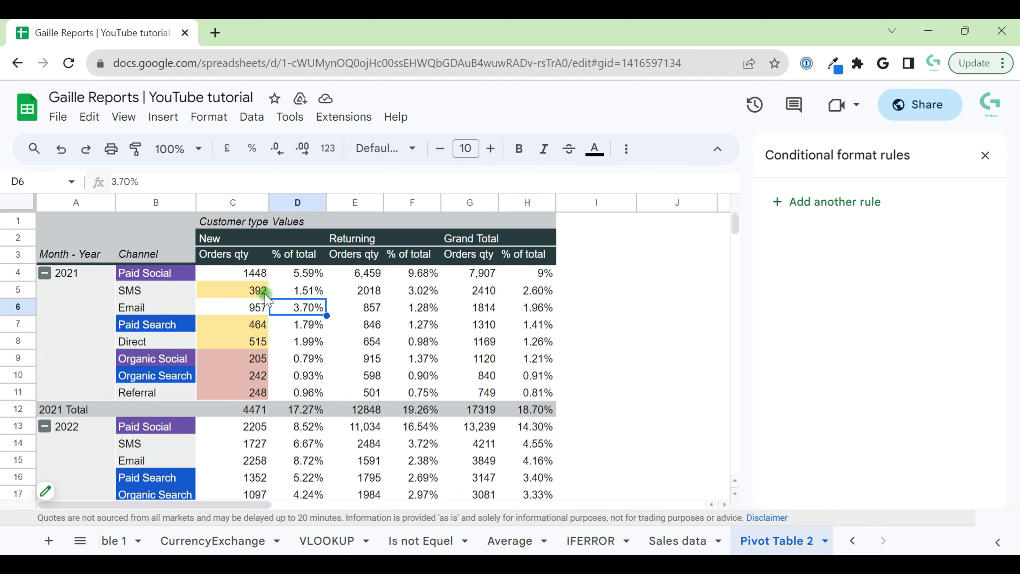
scroll(248, 354, down, 7)
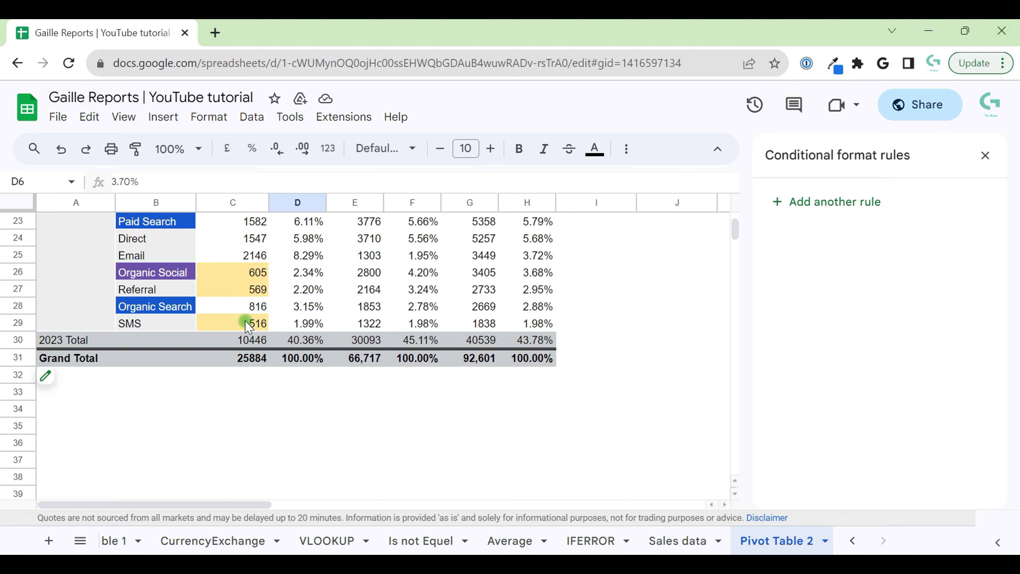
scroll(248, 325, up, 7)
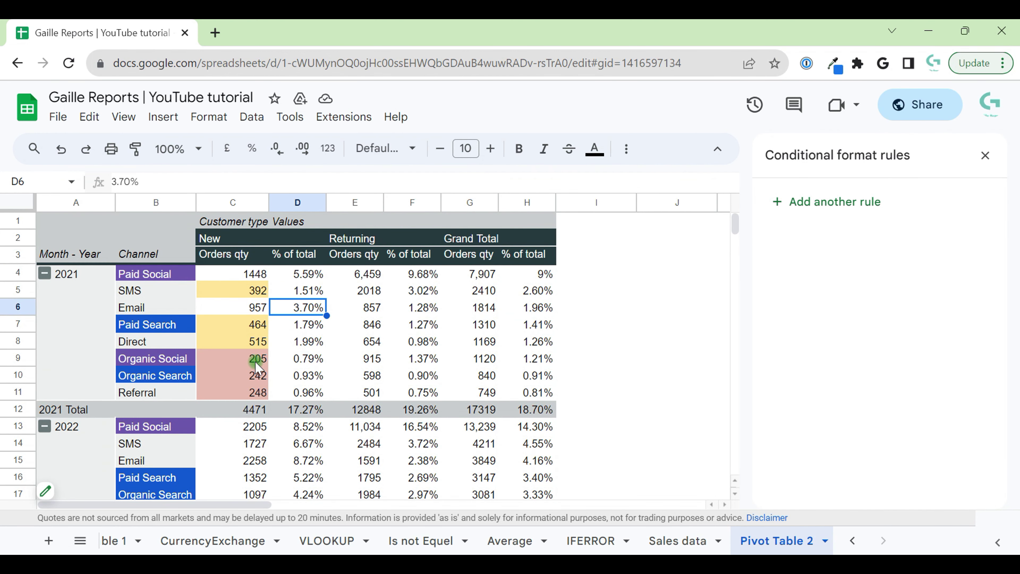
click(252, 375)
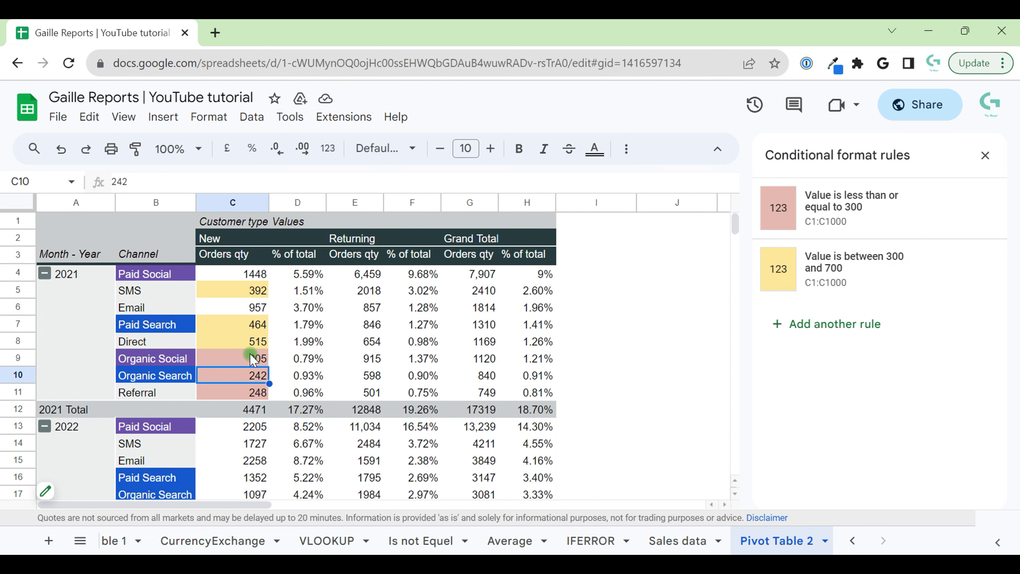
drag(252, 359, 257, 392)
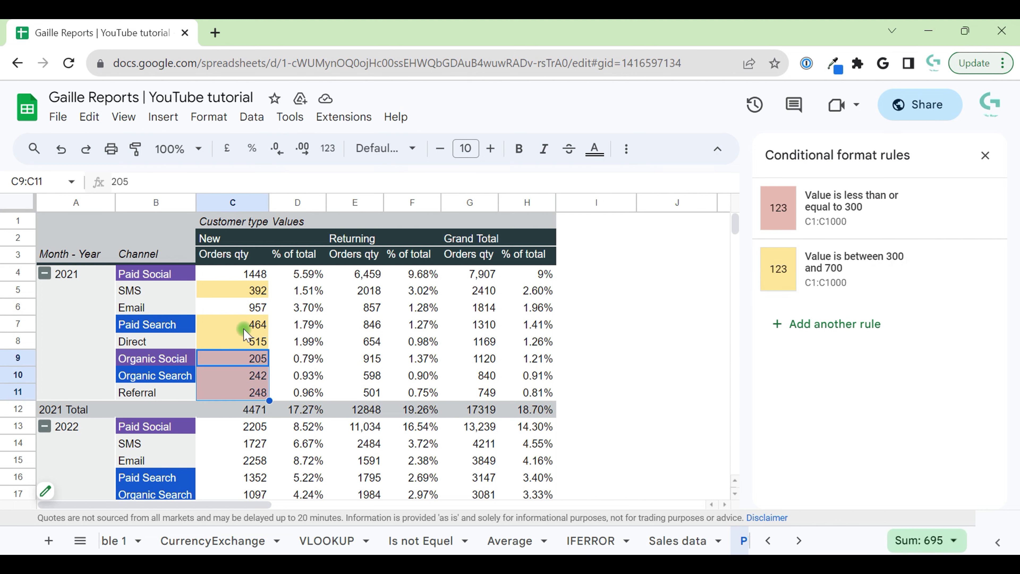
drag(245, 324, 241, 357)
click(249, 274)
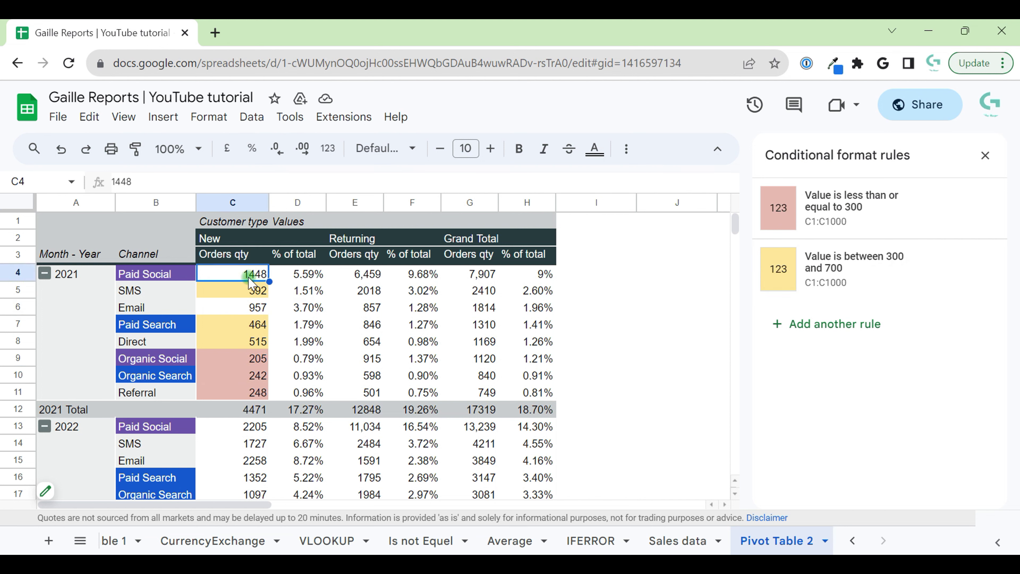
click(252, 307)
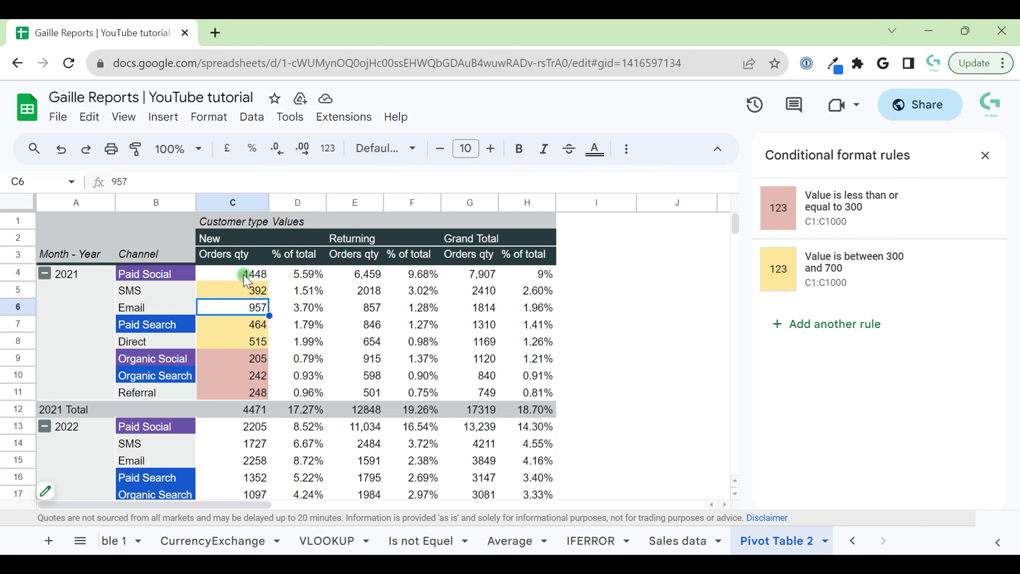
Step: Add another conditional rule and set its range to column C
click(831, 324)
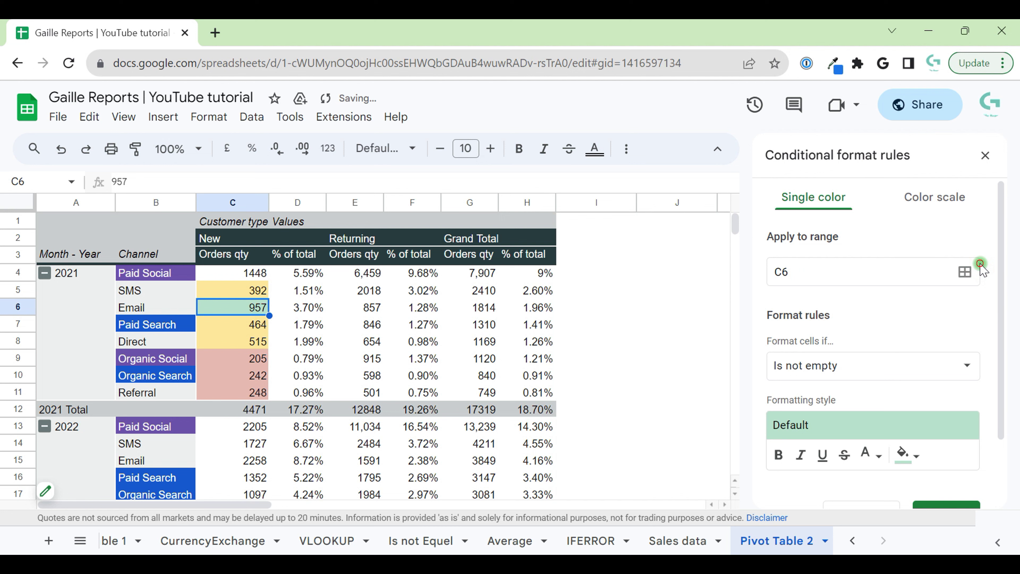
click(965, 272)
click(432, 295)
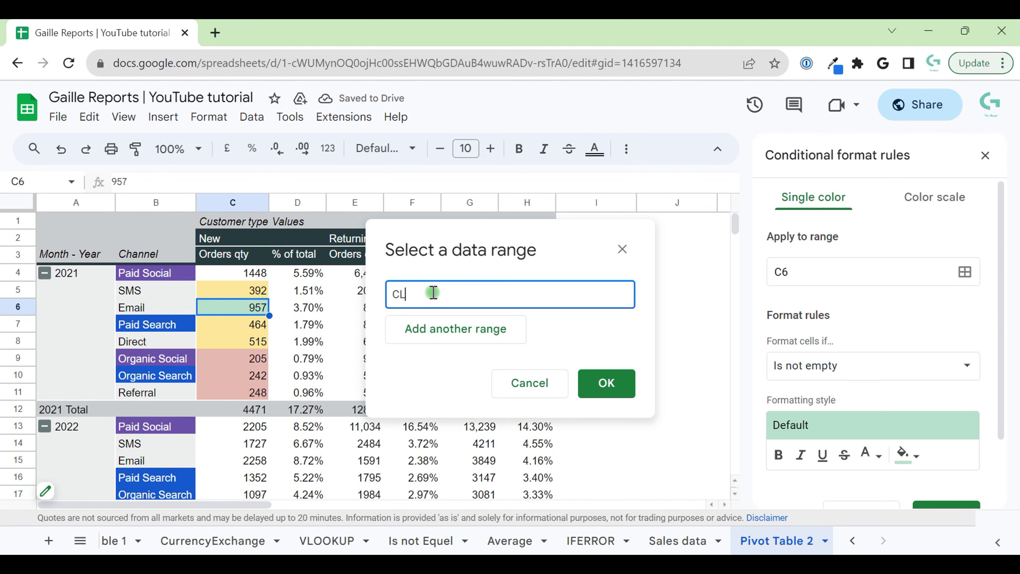
text(:C)
click(605, 382)
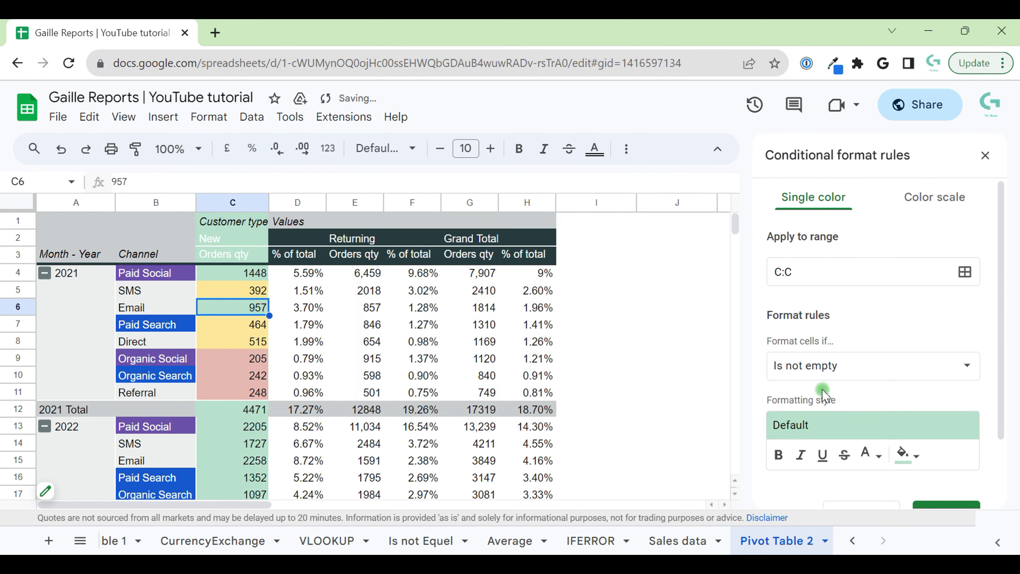
Step: Set the rule to Greater than or equal to 700, keep the default green, and save
click(866, 367)
scroll(864, 421, down, 5)
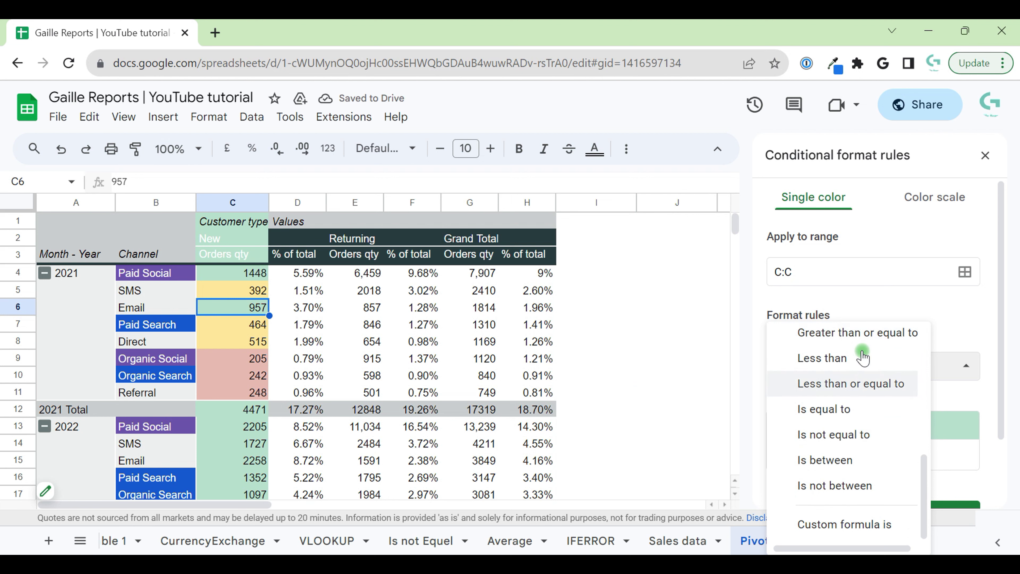
click(860, 339)
click(832, 402)
text(700)
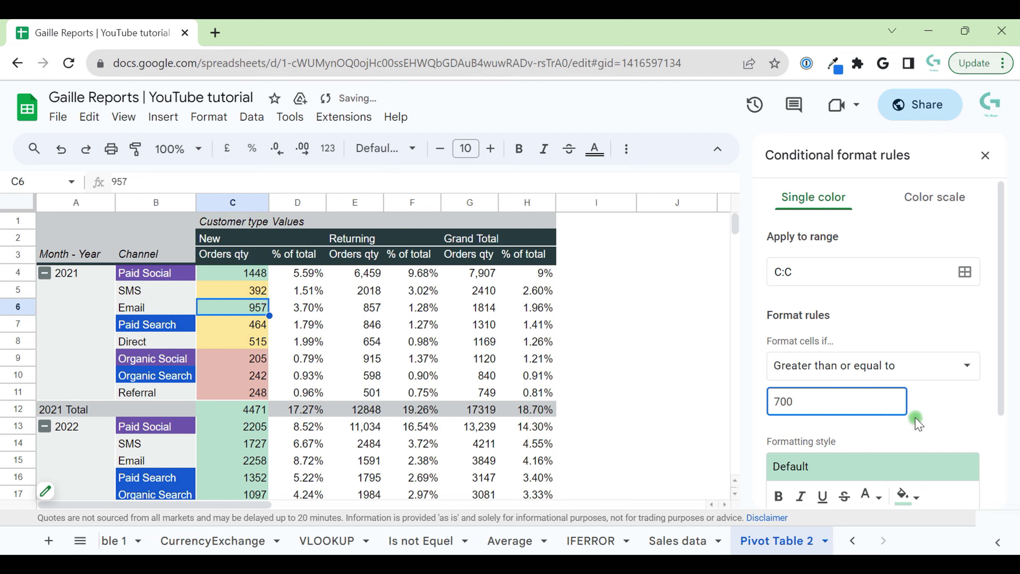
click(919, 410)
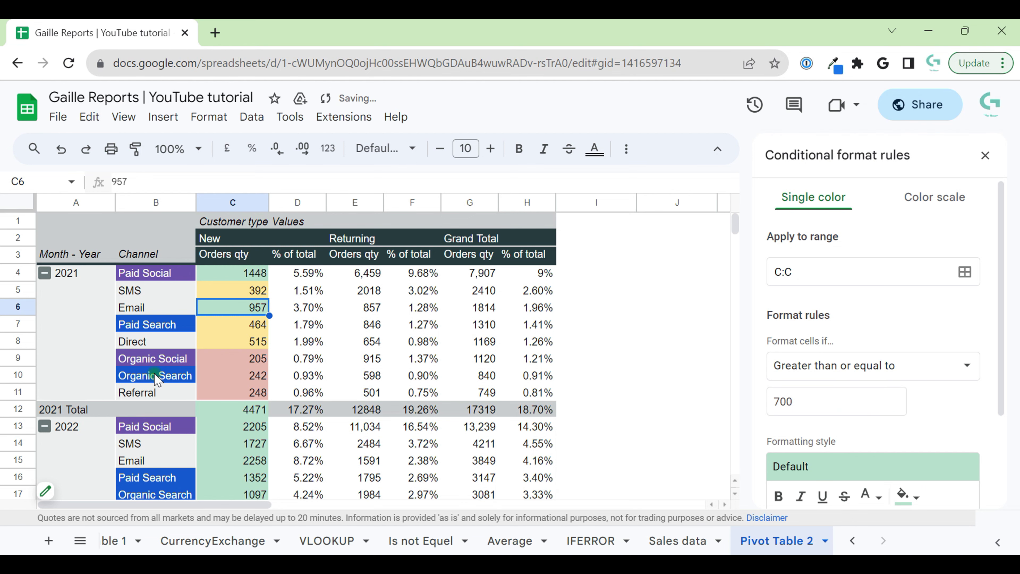
scroll(237, 378, down, 8)
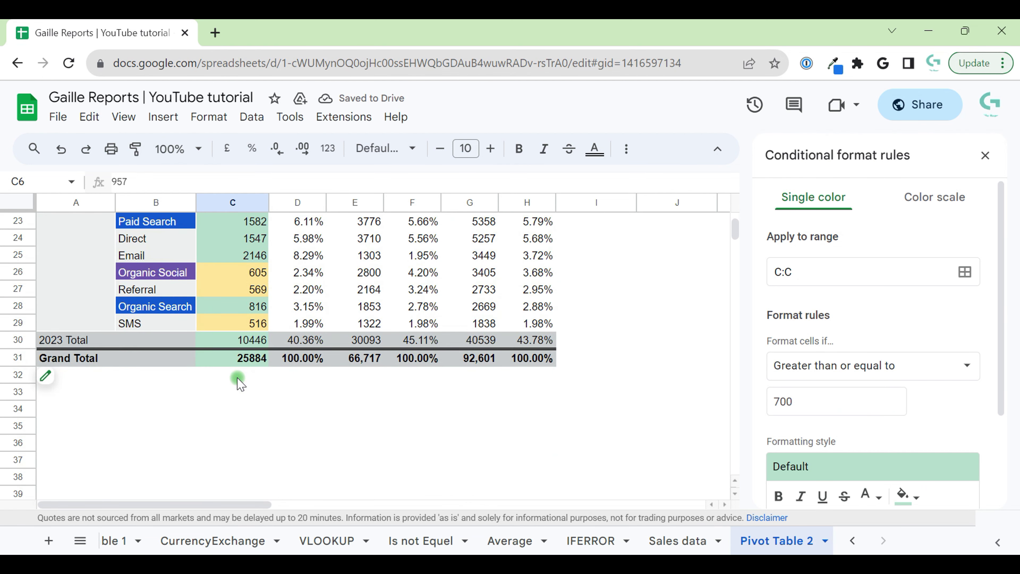
scroll(241, 384, up, 8)
scroll(972, 435, down, 3)
click(958, 434)
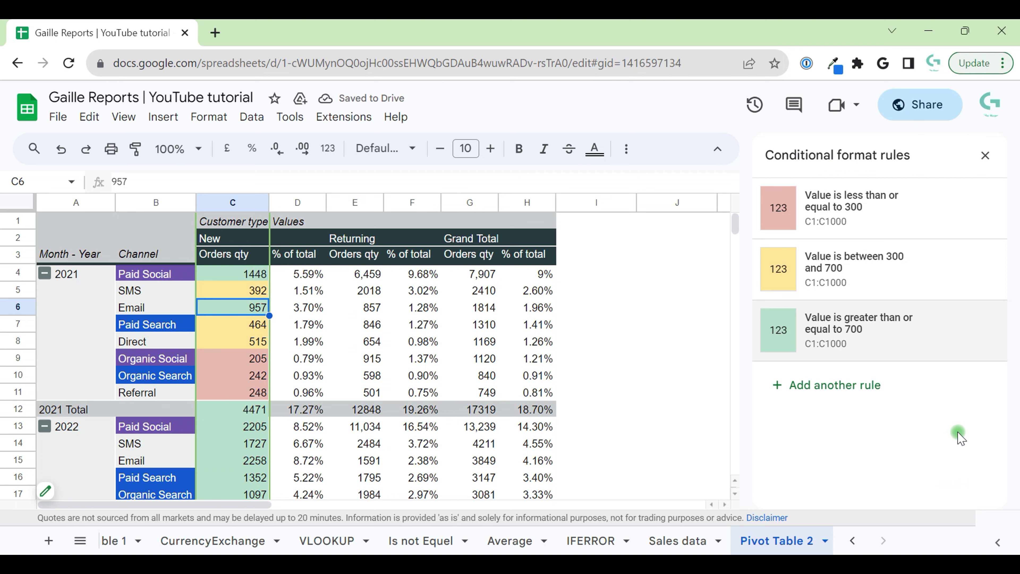
Step: Review the colour-coded quantities, selecting D7 and the 392 value in C5
click(311, 325)
scroll(268, 384, down, 2)
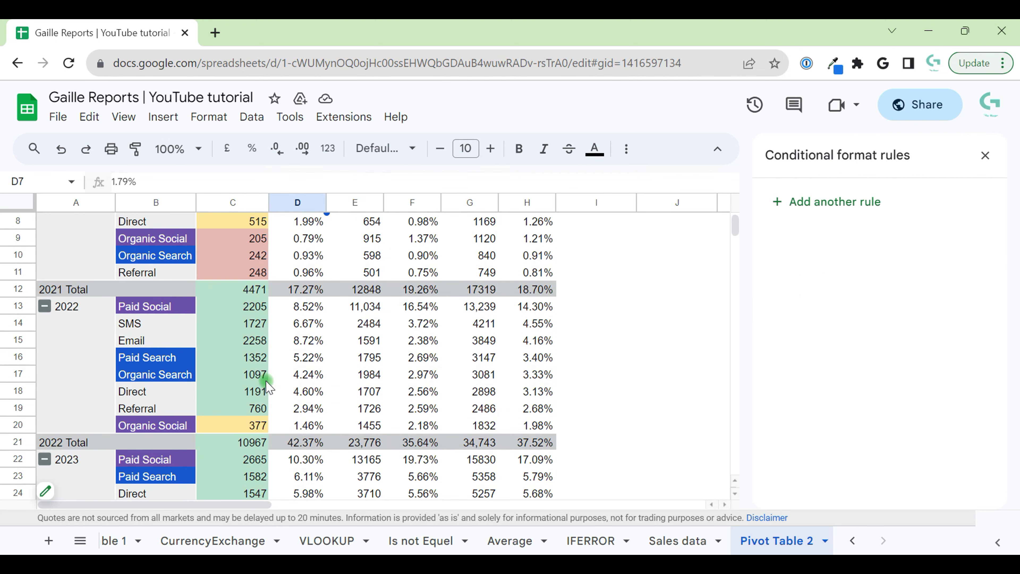
scroll(269, 387, down, 2)
scroll(264, 392, down, 3)
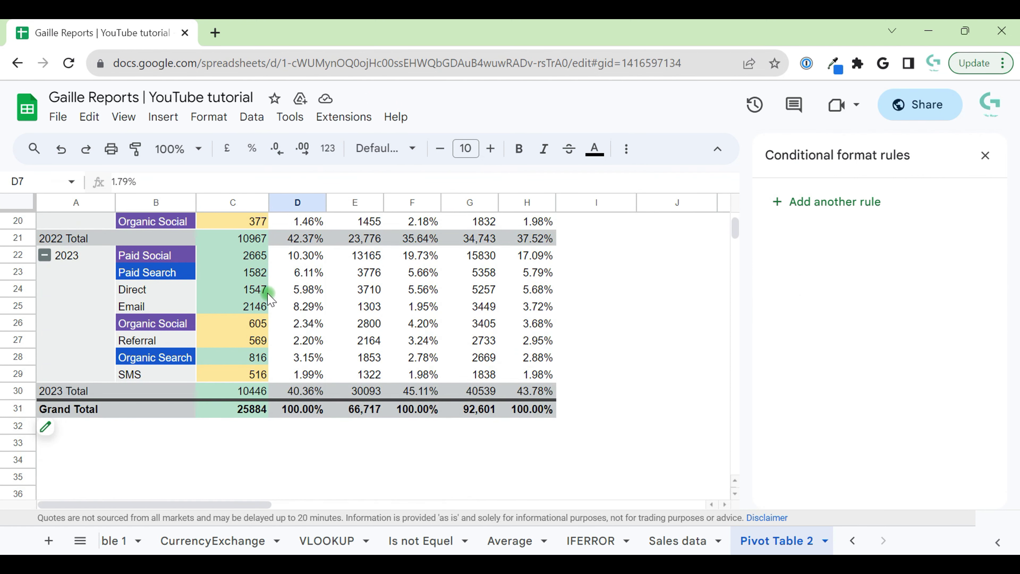
scroll(233, 332, up, 6)
click(251, 296)
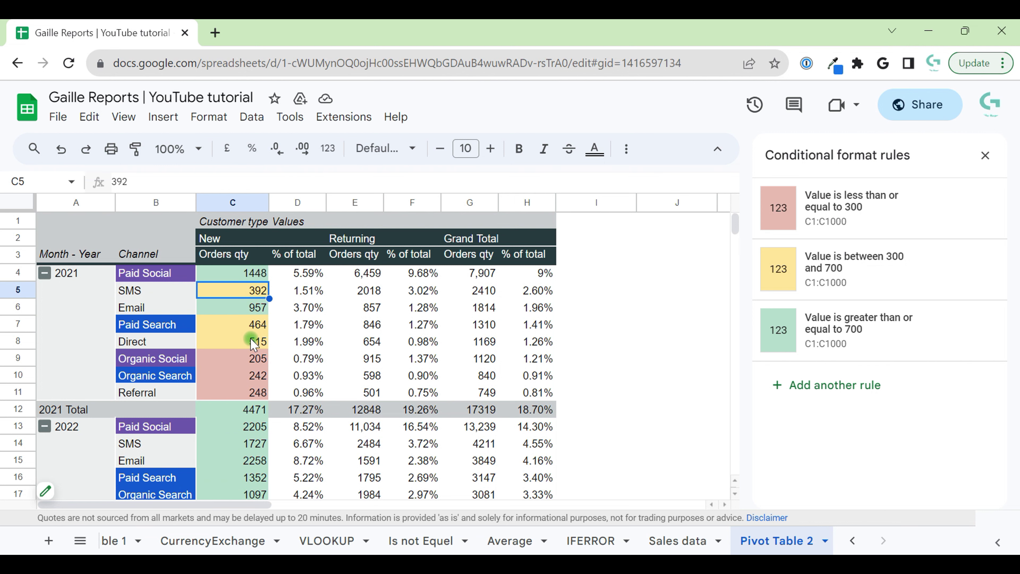
Step: Scroll the pivot to check the pink, yellow and green Orders qty values down to 25884
scroll(262, 326, down, 8)
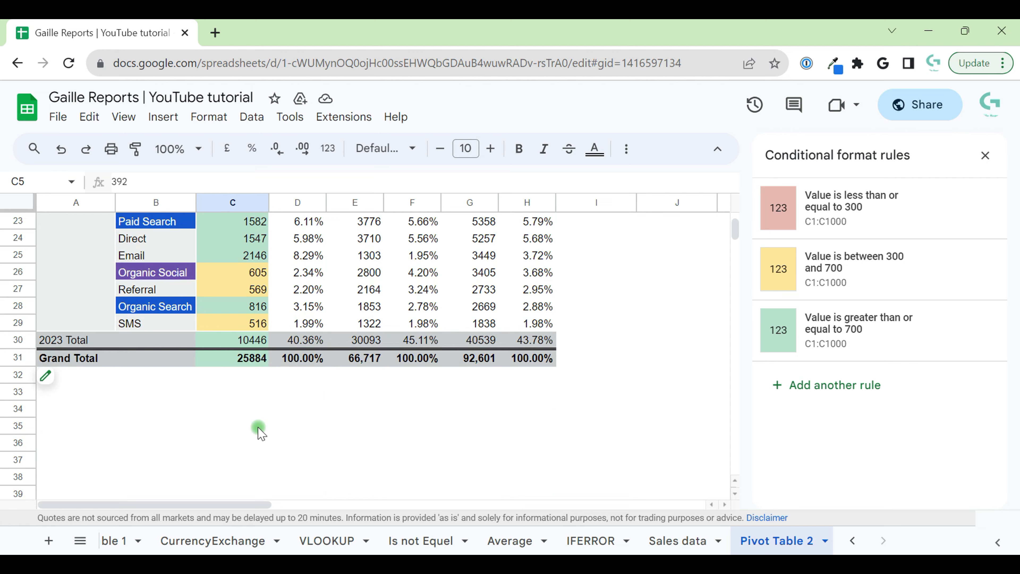
scroll(259, 429, up, 1)
scroll(259, 431, up, 7)
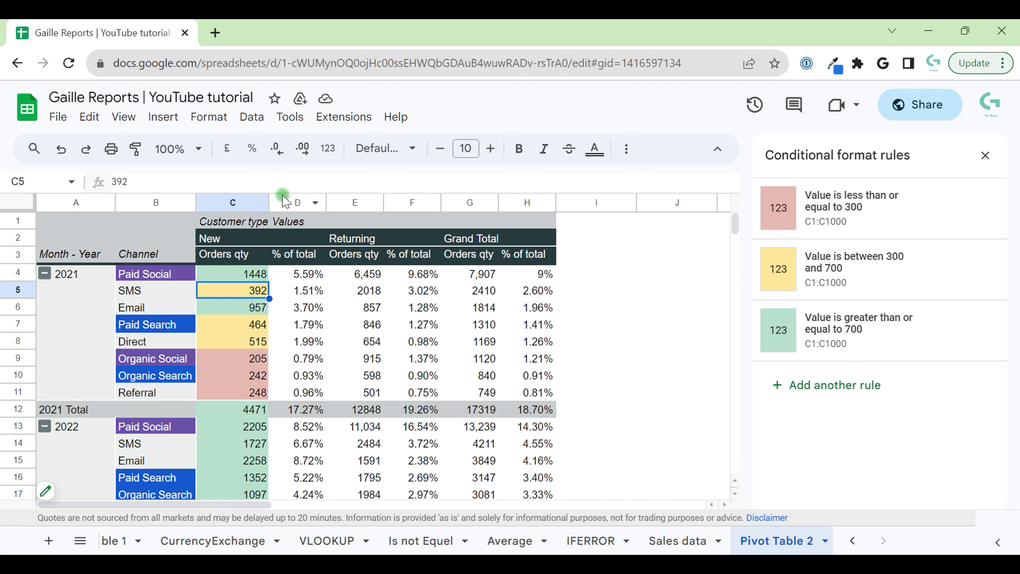
Step: Add a new rule on column D using the Green to yellow to red colour scale preset
click(297, 203)
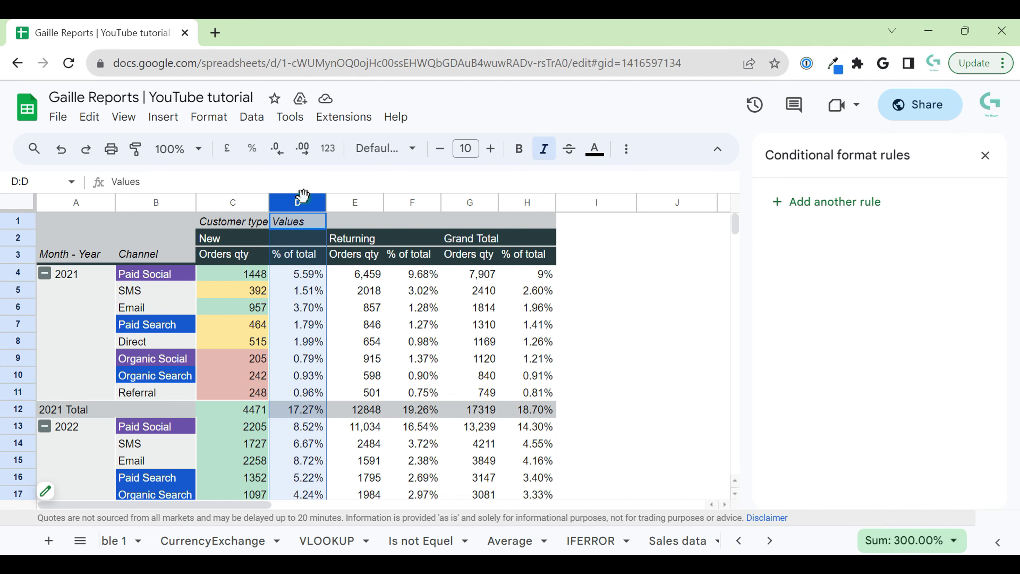
click(800, 221)
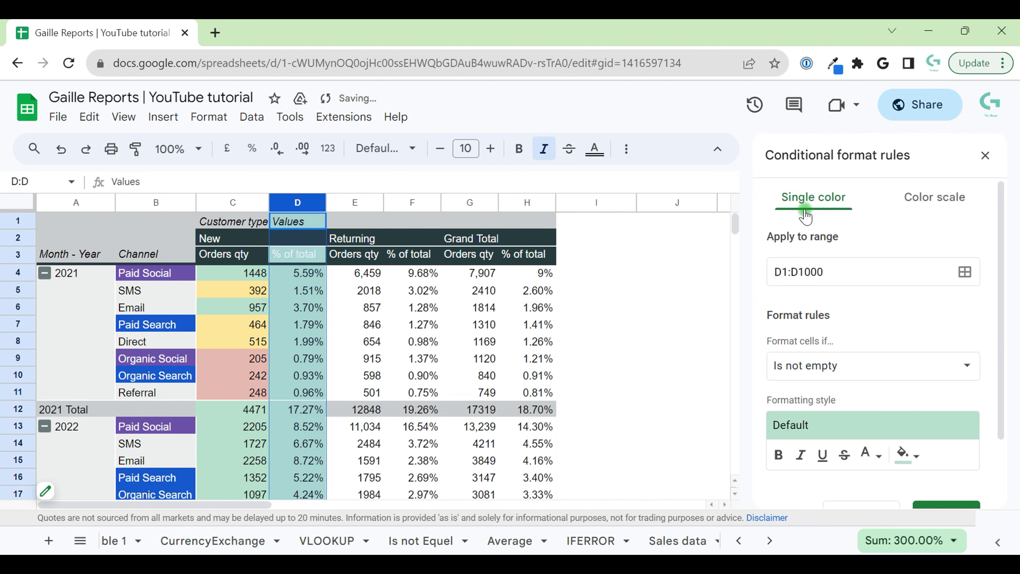
click(938, 201)
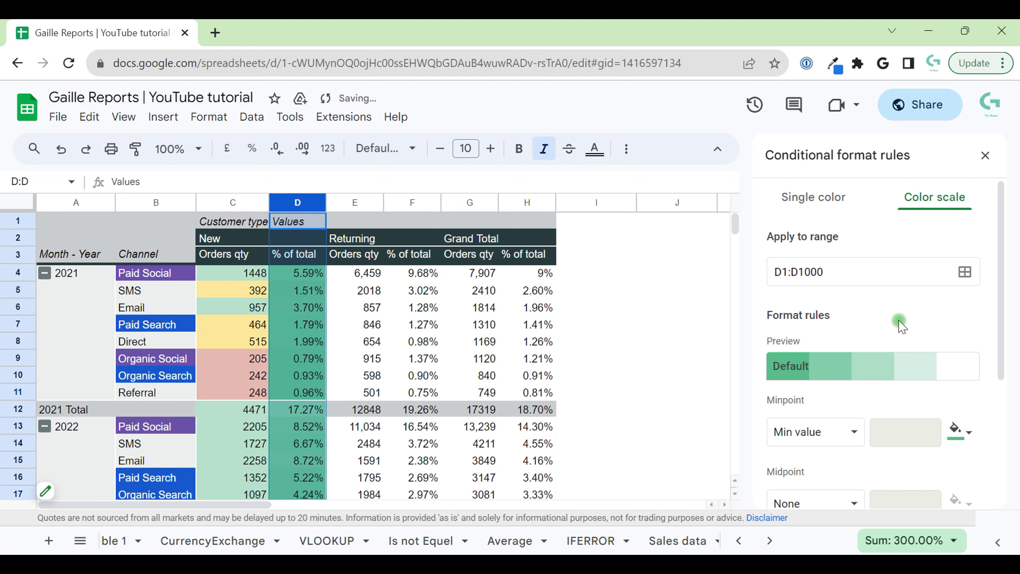
click(859, 367)
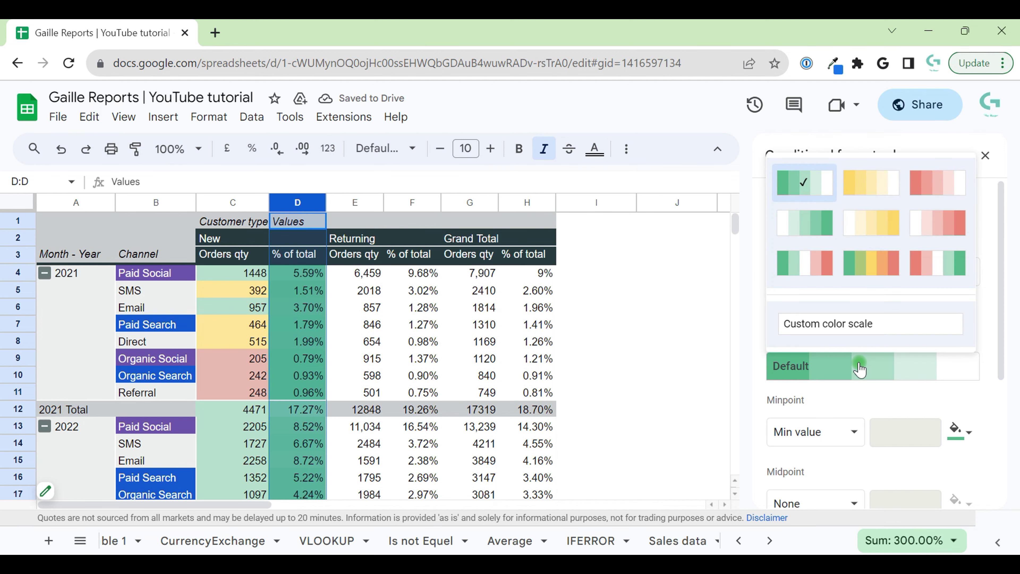
click(885, 268)
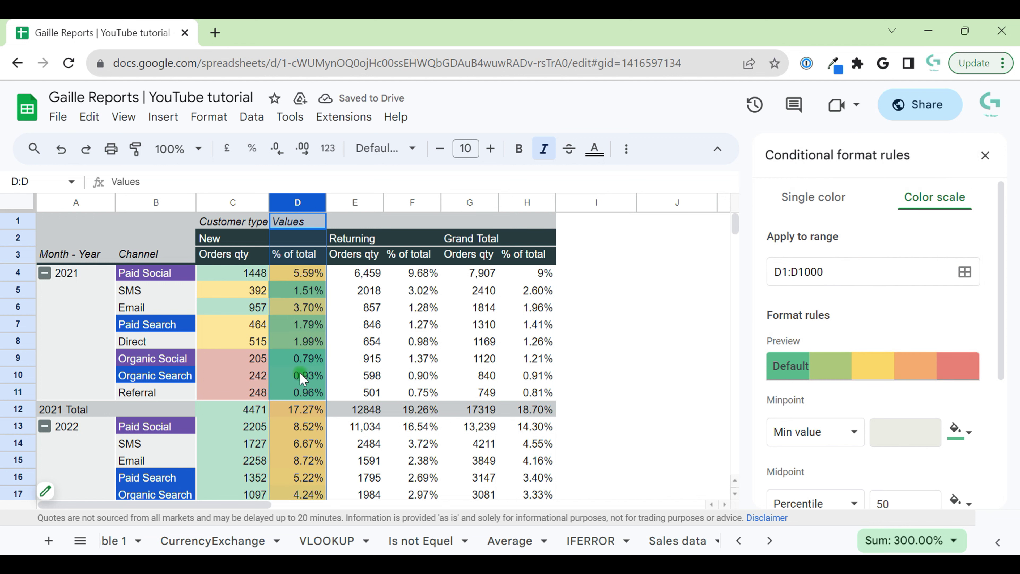
click(864, 368)
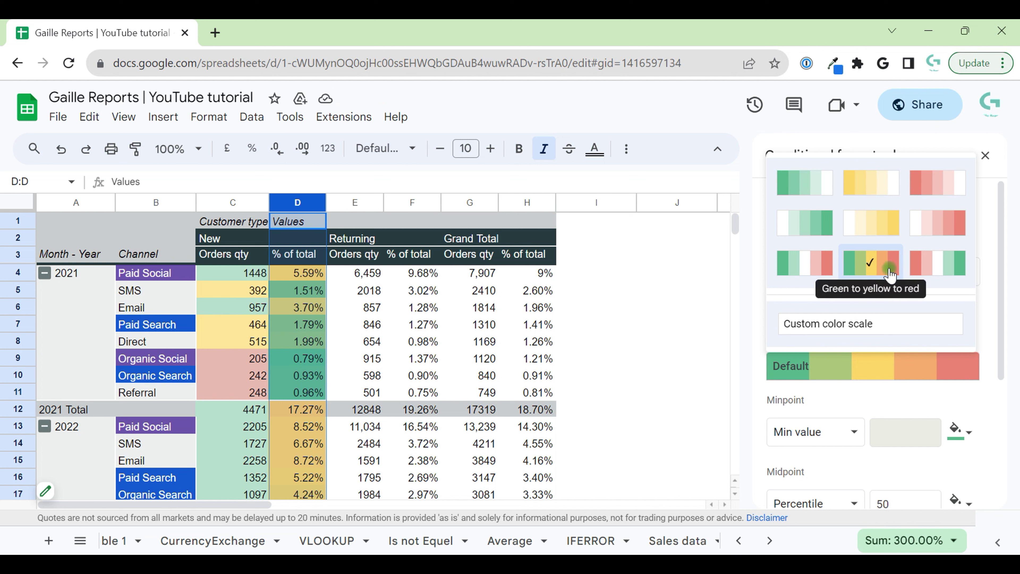
Step: Colour the column D scale's minpoint light red and its maxpoint light green
click(890, 398)
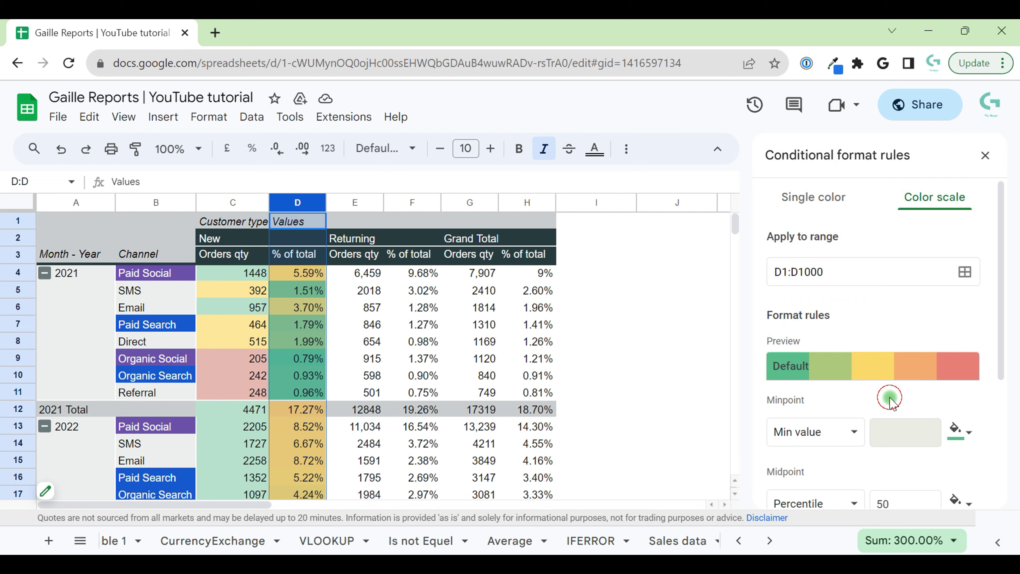
scroll(952, 417, down, 3)
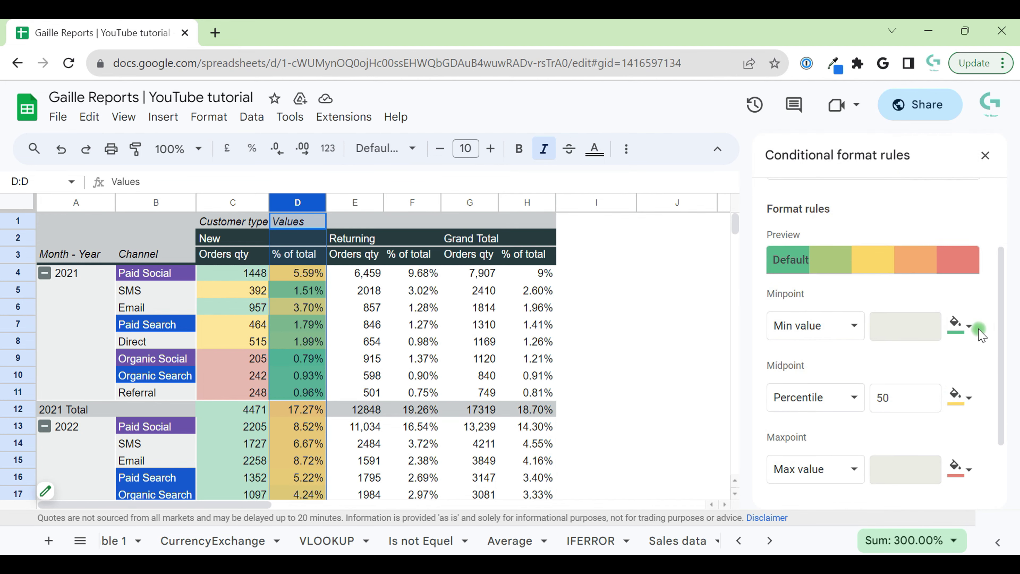
click(962, 324)
click(836, 407)
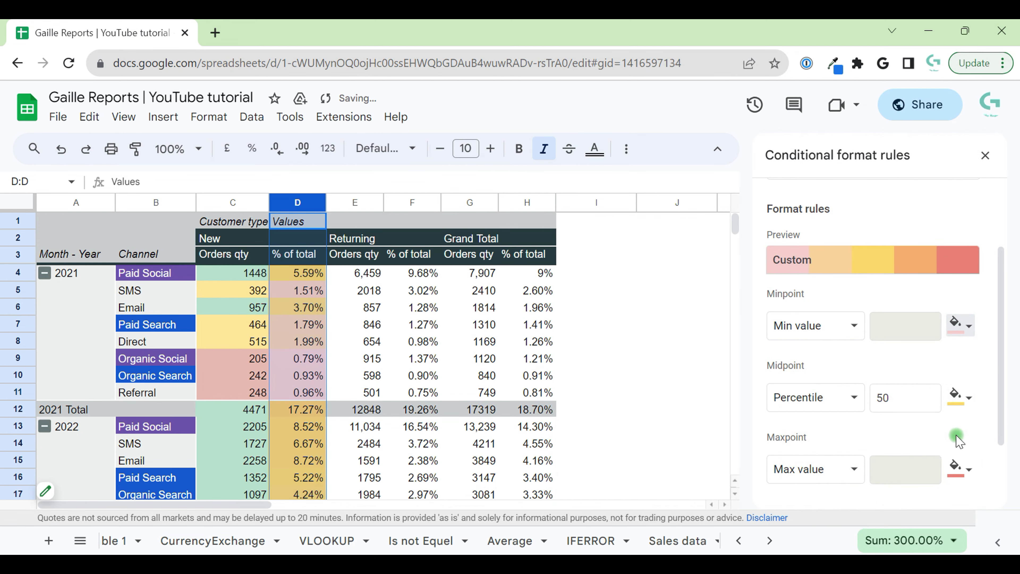
click(960, 469)
click(869, 265)
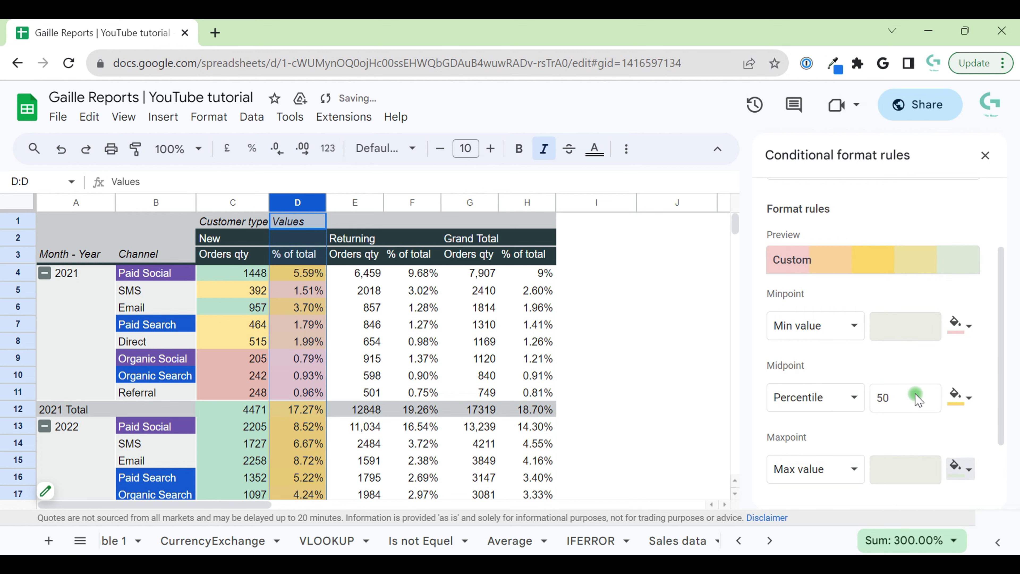
scroll(292, 372, down, 6)
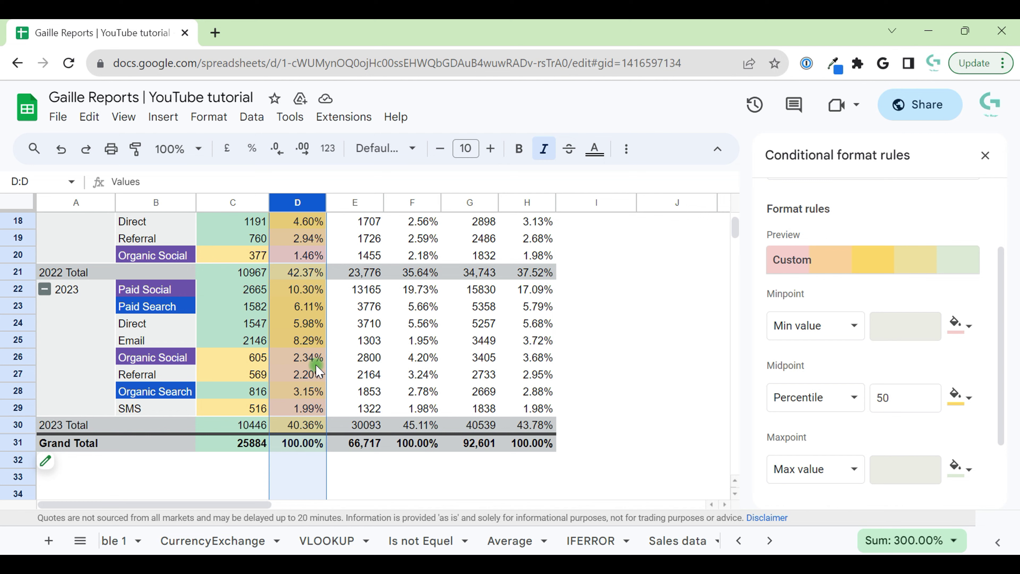
scroll(312, 360, up, 6)
Step: Change the colour scale minpoint from Min value to the fixed number 0, keeping light red
click(315, 315)
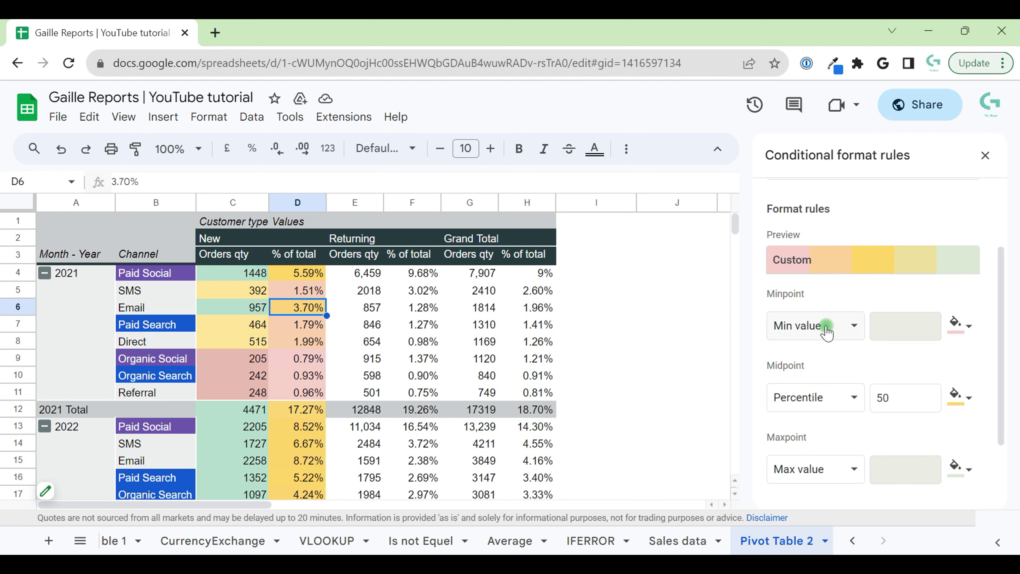
click(847, 334)
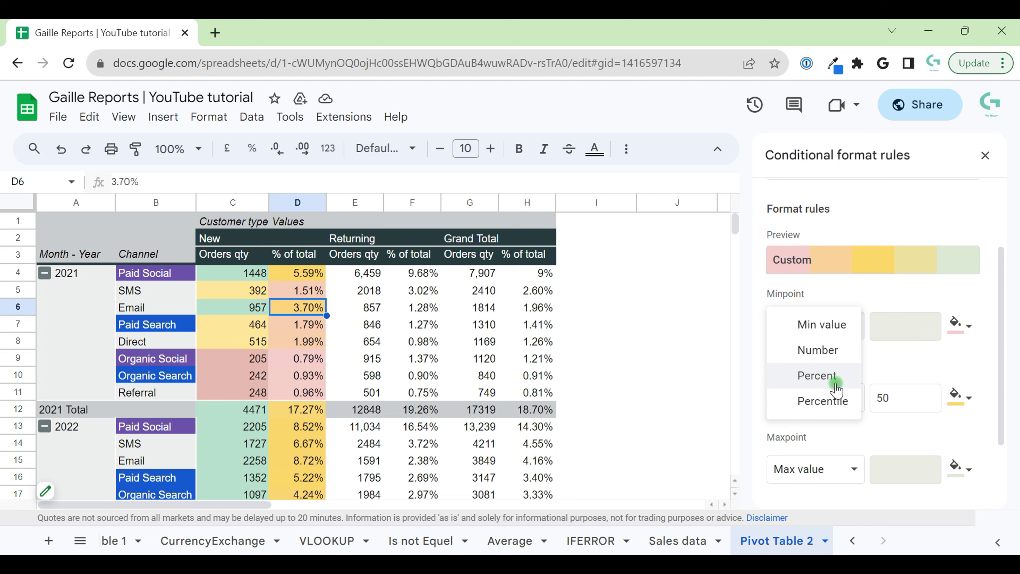
click(843, 349)
click(916, 320)
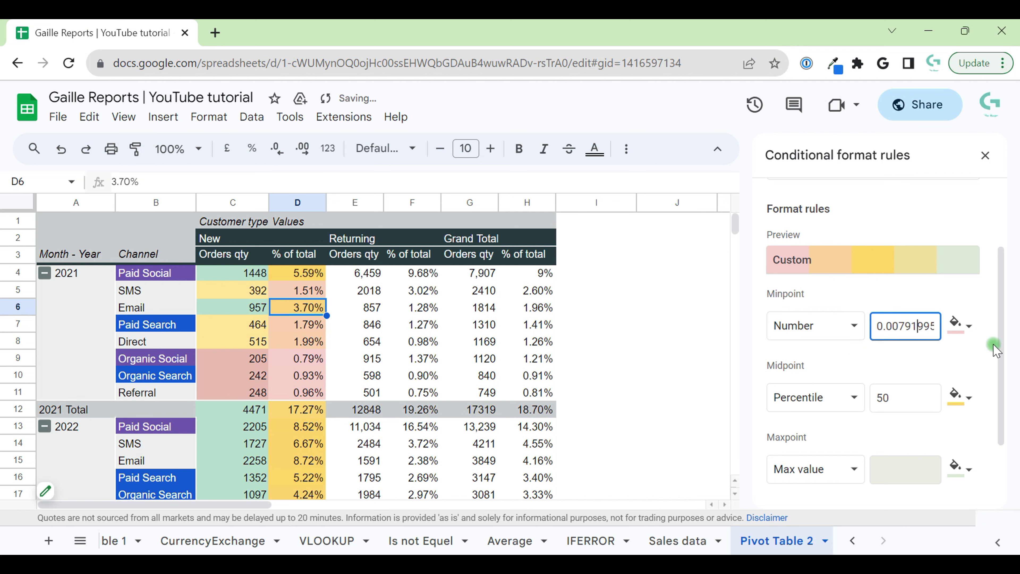
key(ctrl+a)
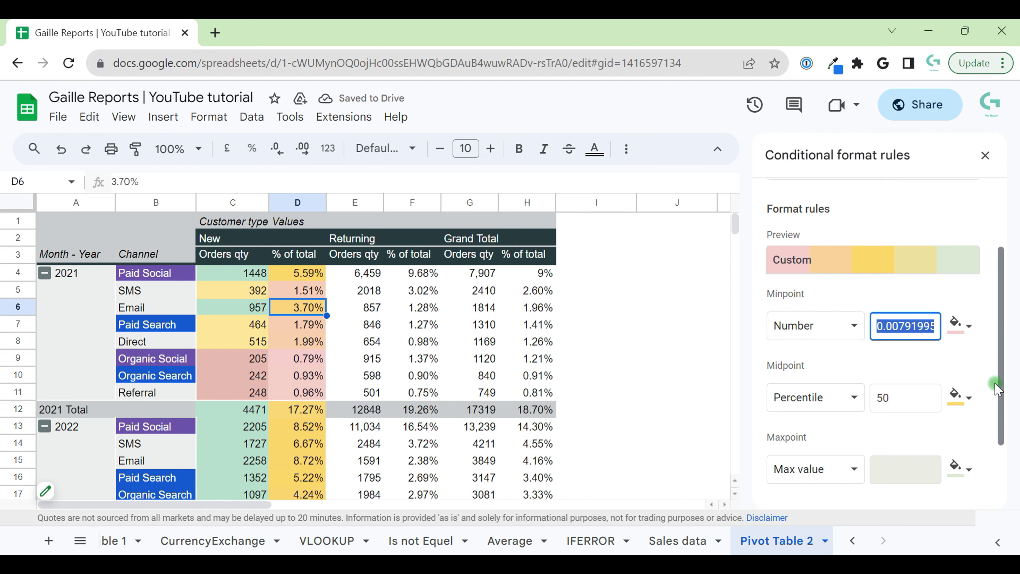
text(0)
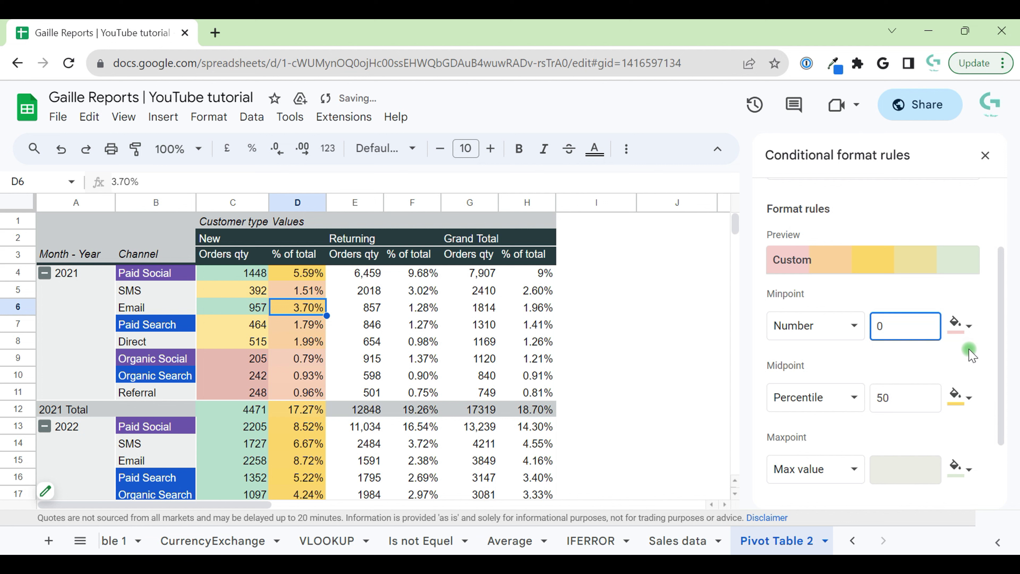
click(960, 325)
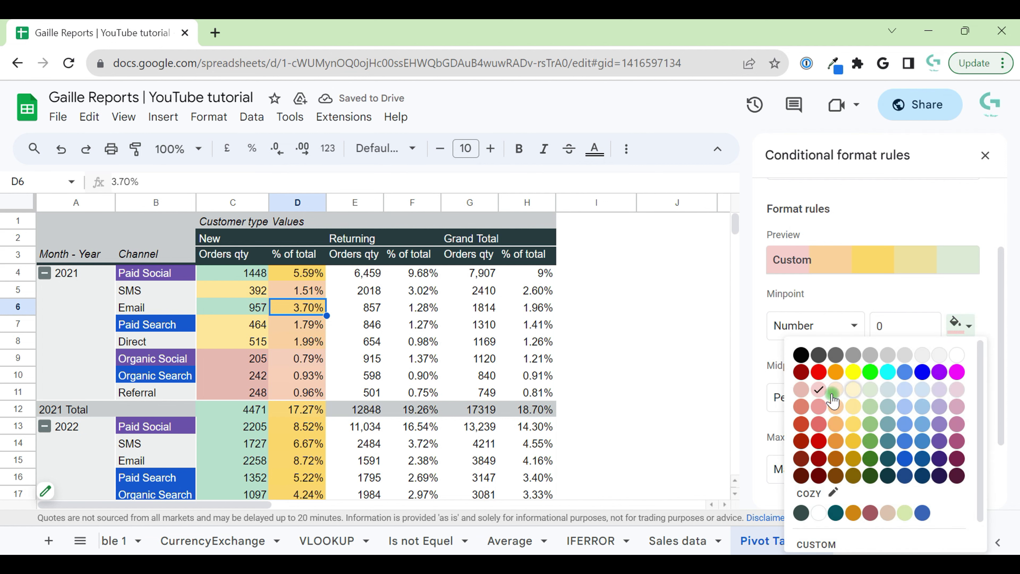
click(816, 414)
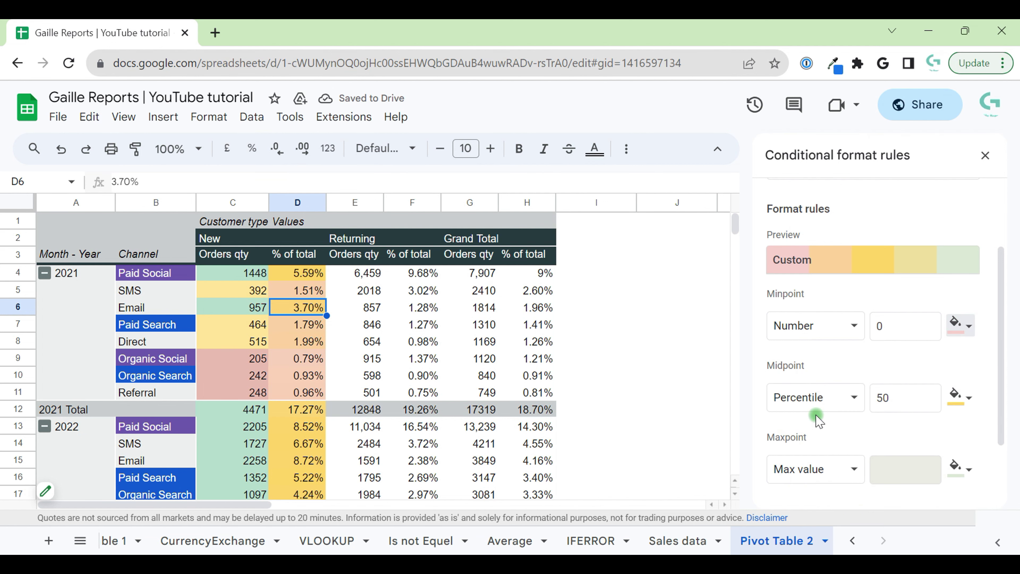
Step: Set the minpoint value to 0.1 with a lighter red fill
click(906, 329)
text(.1)
click(937, 353)
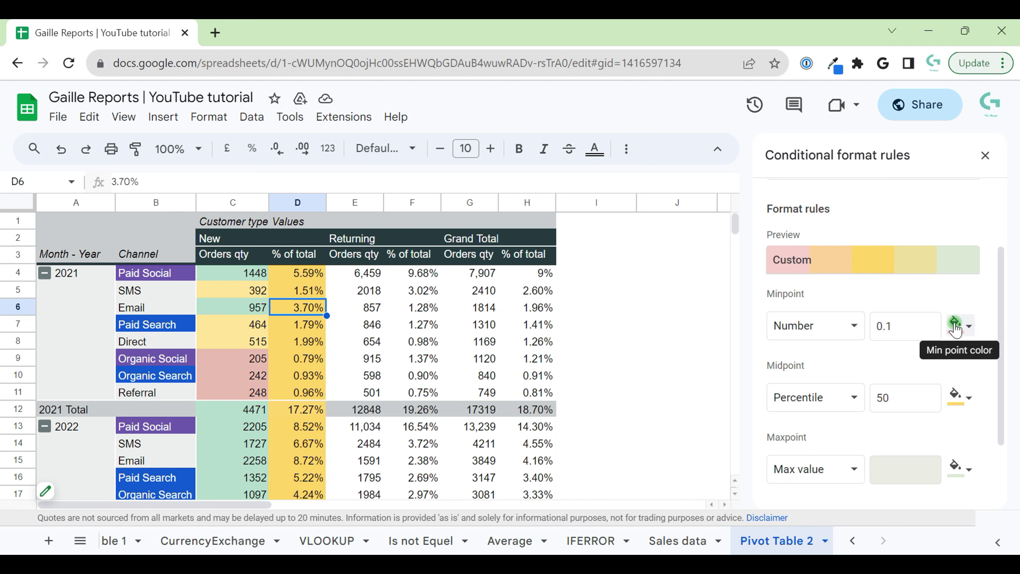
click(966, 326)
click(815, 412)
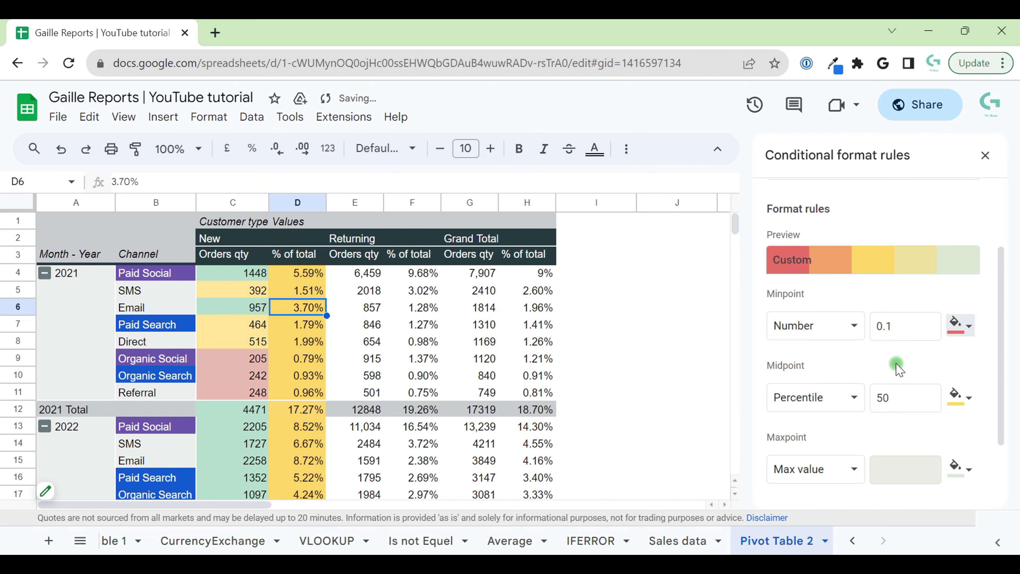
click(968, 326)
click(836, 424)
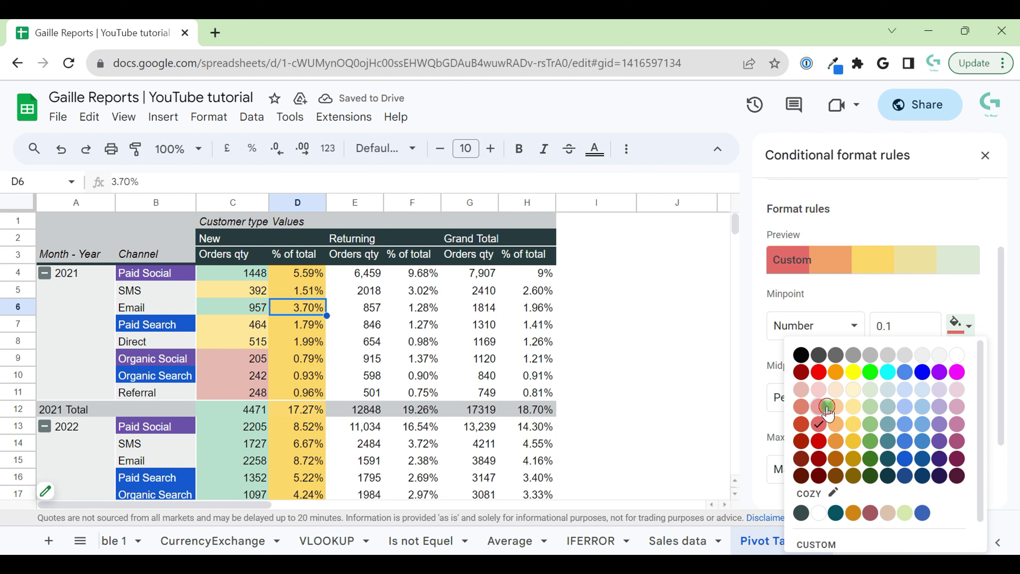
Step: Make the midpoint the fixed number 0.4 and switch the maxpoint type to Number
click(835, 398)
click(833, 345)
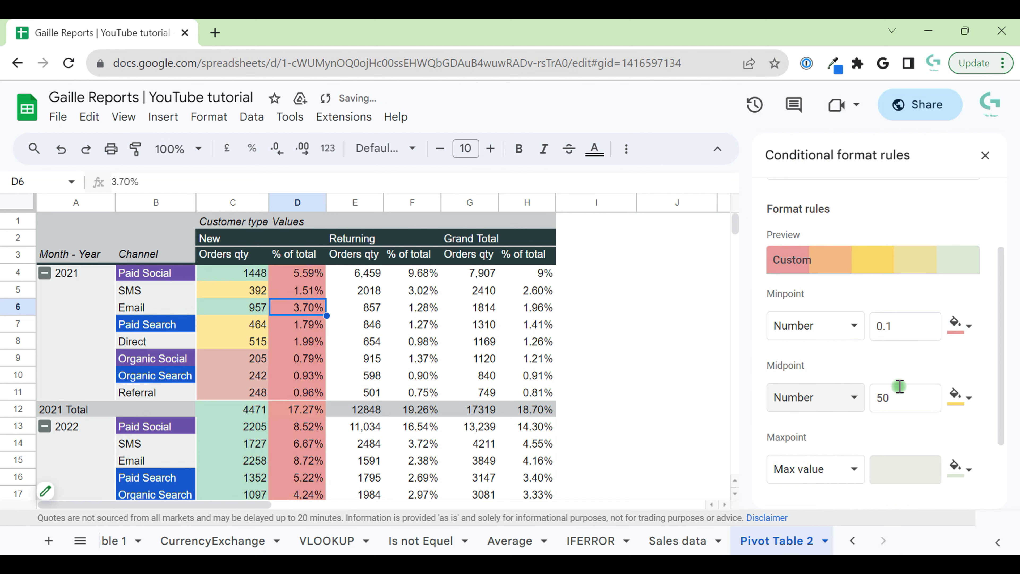
double_click(899, 397)
text(0)
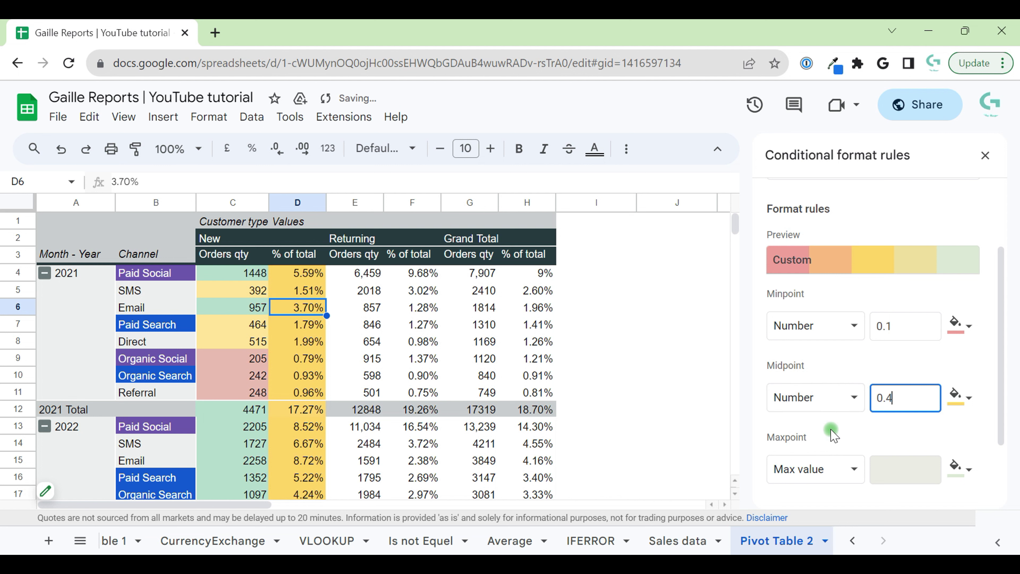
click(903, 361)
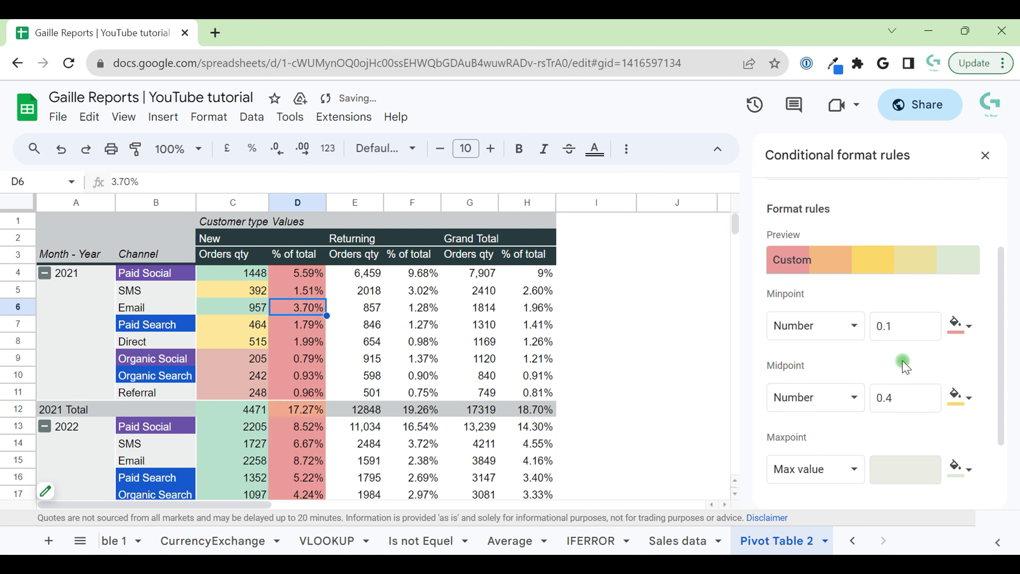
click(958, 398)
click(906, 438)
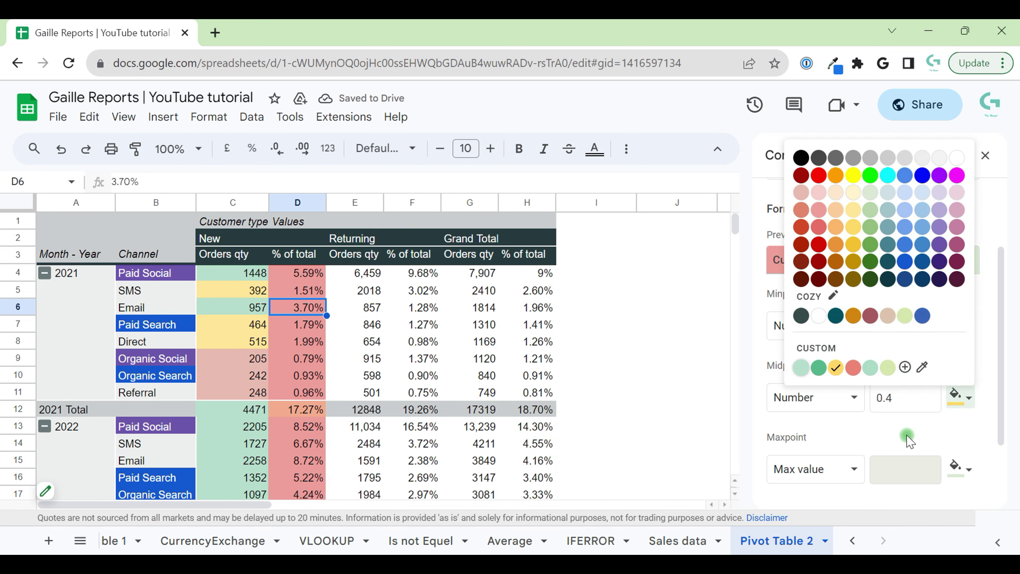
click(847, 486)
Step: Set the maxpoint to a fixed number, 0.8, with a green fill
click(823, 495)
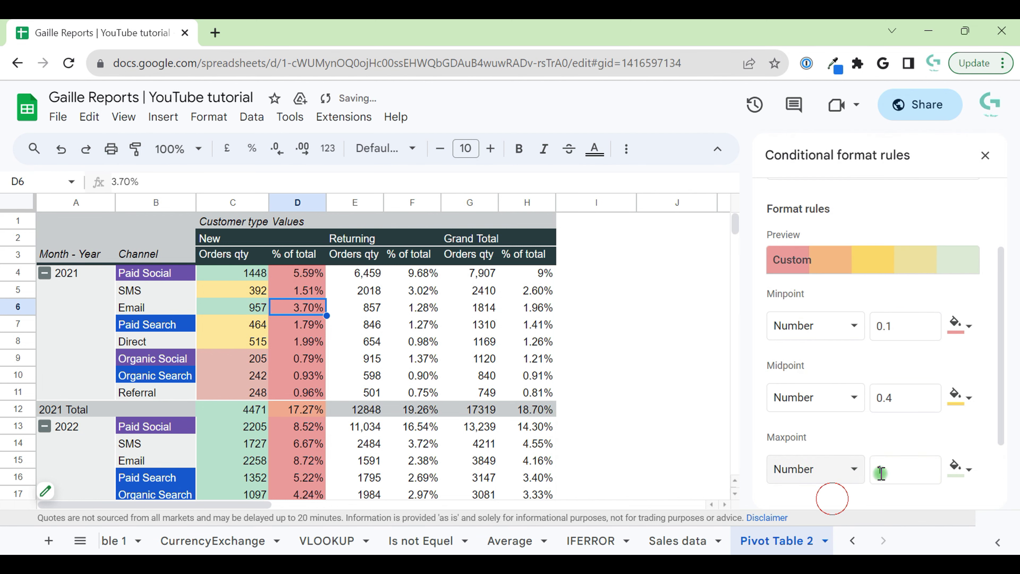
click(893, 474)
text(1)
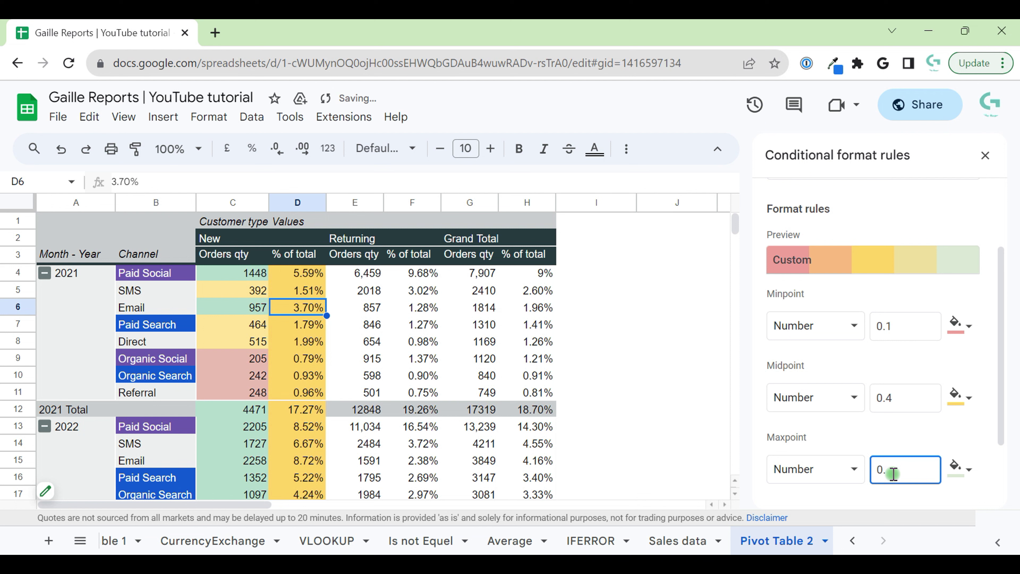
click(960, 468)
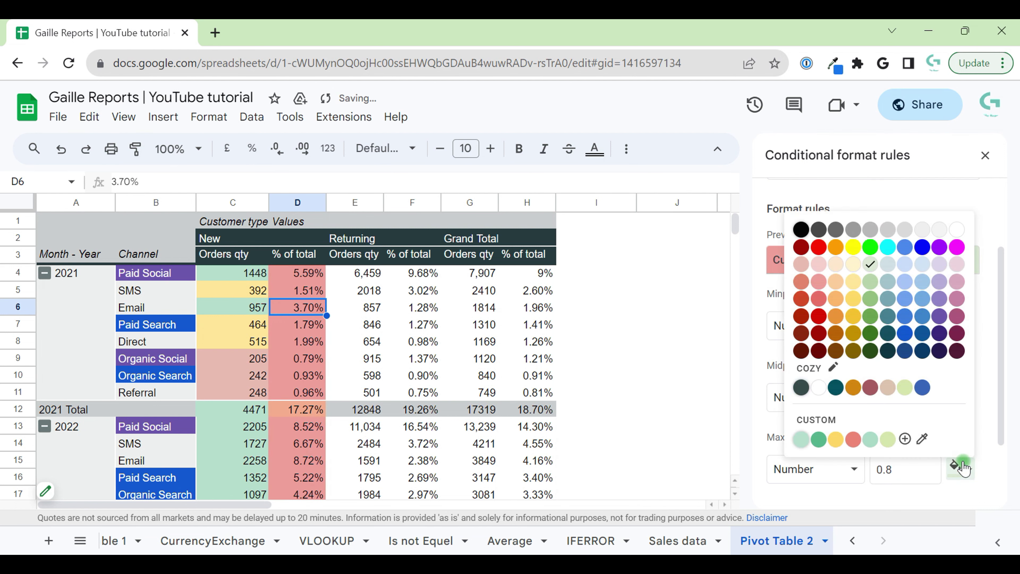
click(869, 299)
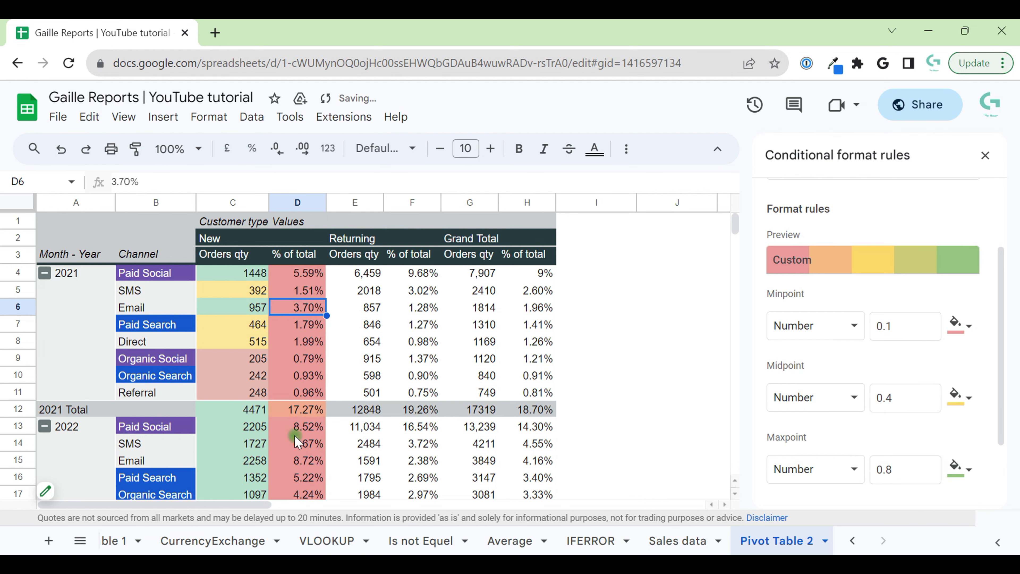
scroll(321, 436, down, 4)
scroll(336, 446, down, 2)
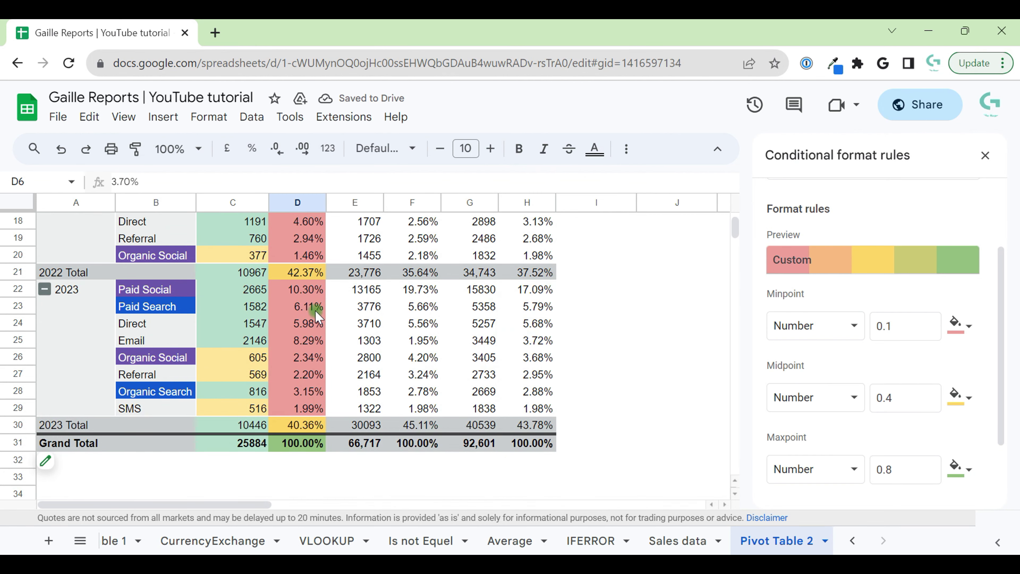
scroll(311, 311, up, 4)
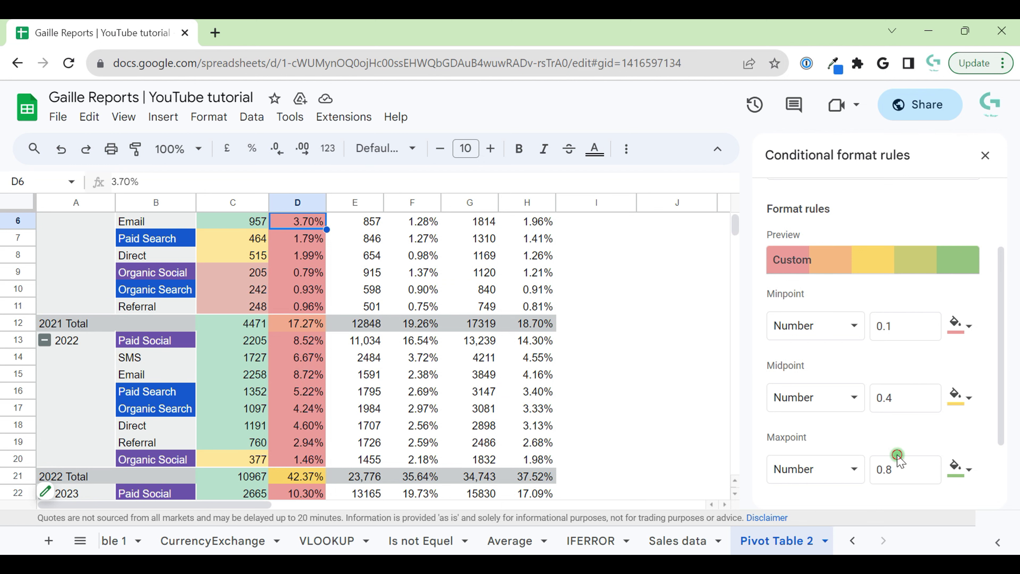
Step: Lower the maxpoint to 0.4 and the midpoint to 0.2
click(904, 478)
text(4)
click(831, 436)
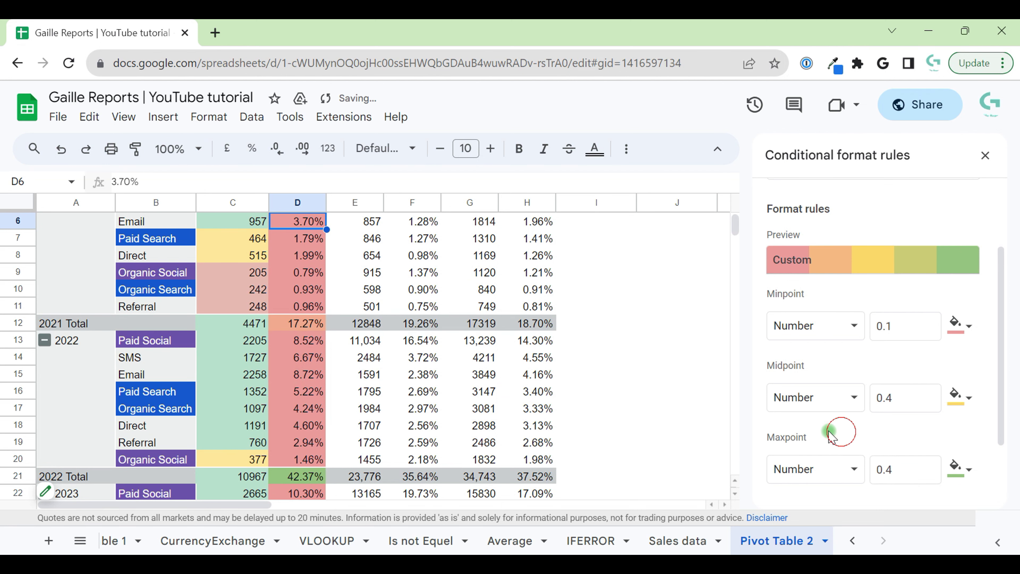
scroll(263, 454, down, 2)
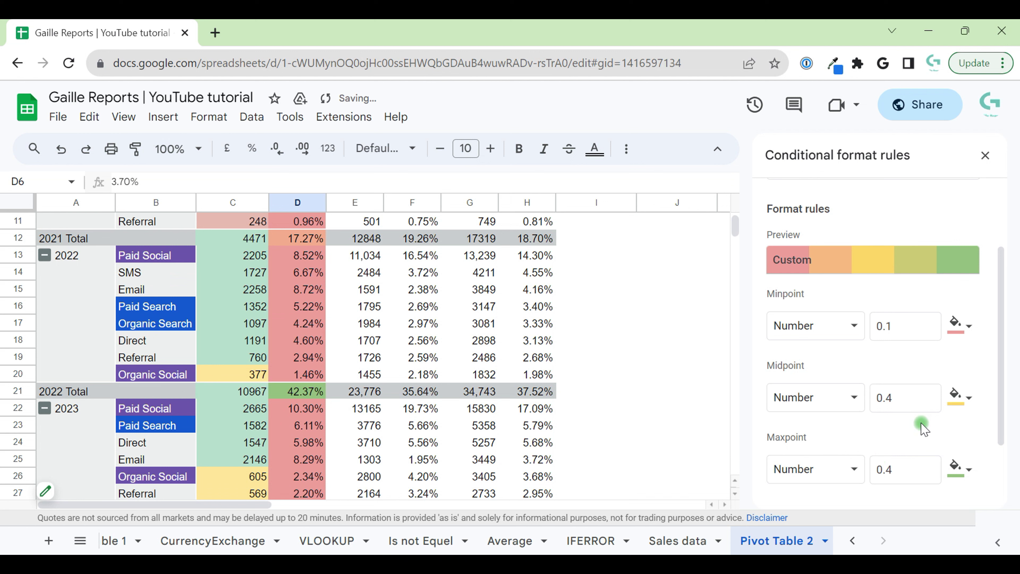
click(898, 390)
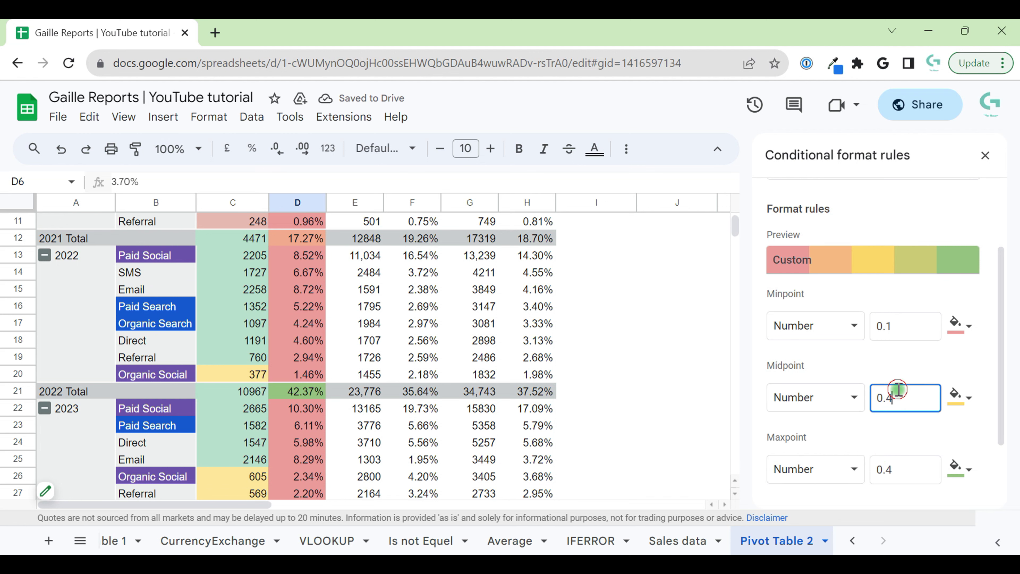
click(890, 437)
click(390, 355)
scroll(374, 338, up, 5)
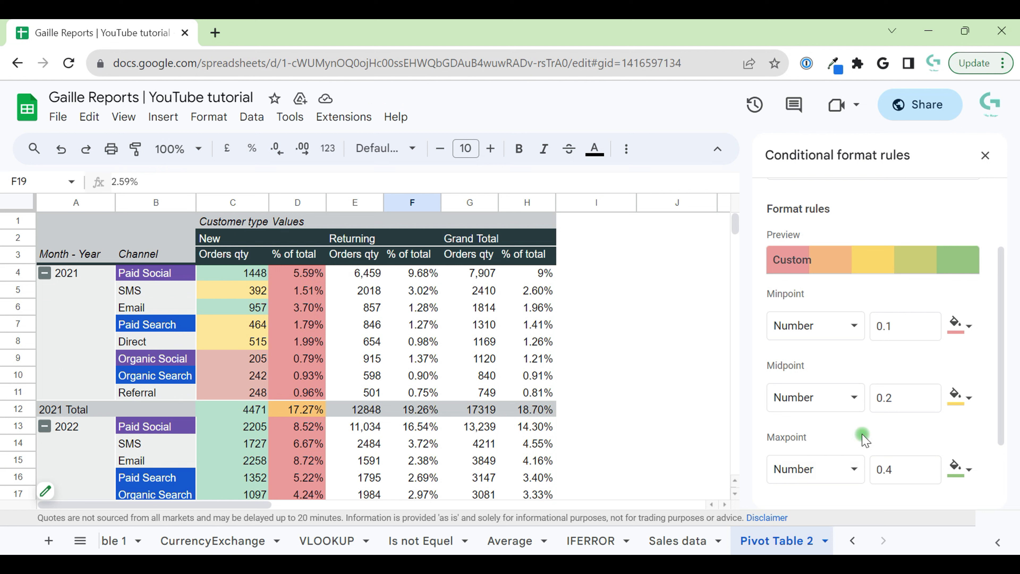
Step: Set the maxpoint to 0.2 and the minpoint to 0.0
click(911, 397)
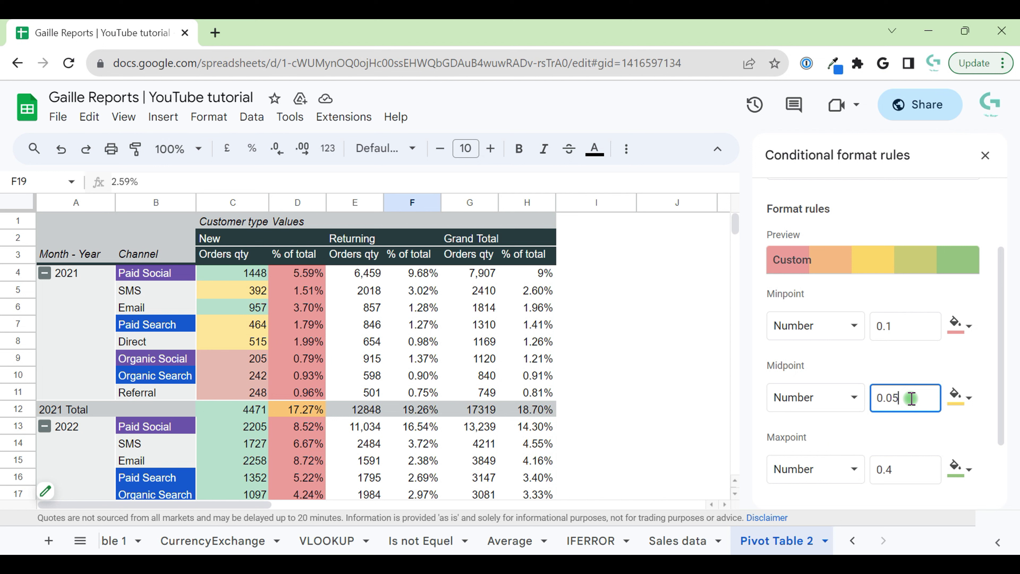
click(898, 478)
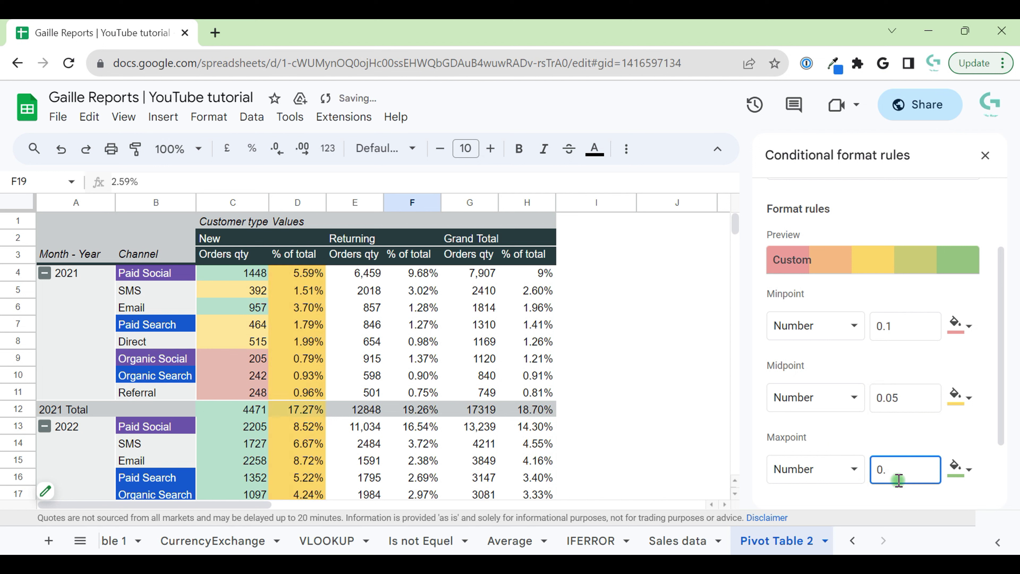
text(2)
click(898, 425)
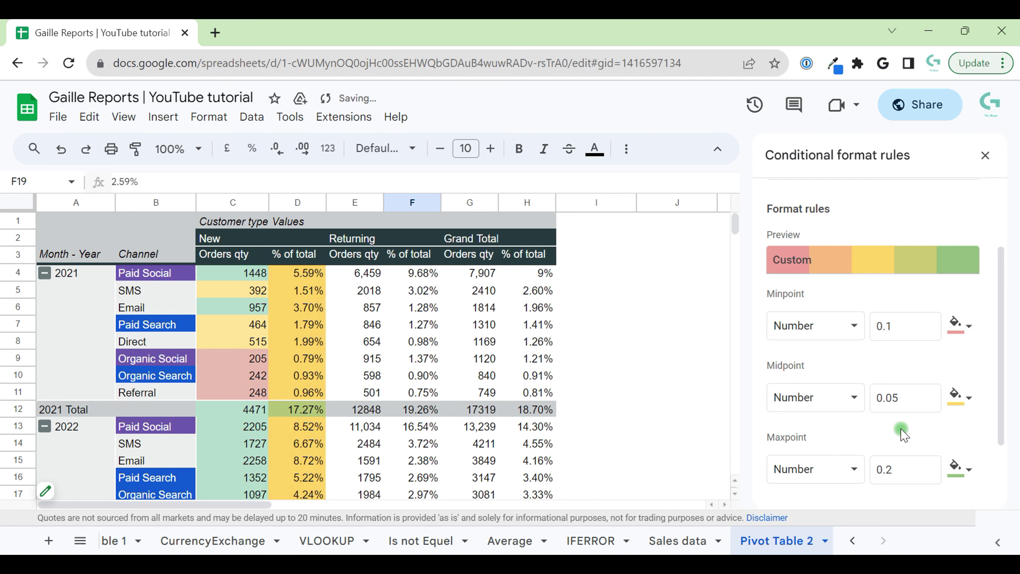
click(401, 378)
click(912, 327)
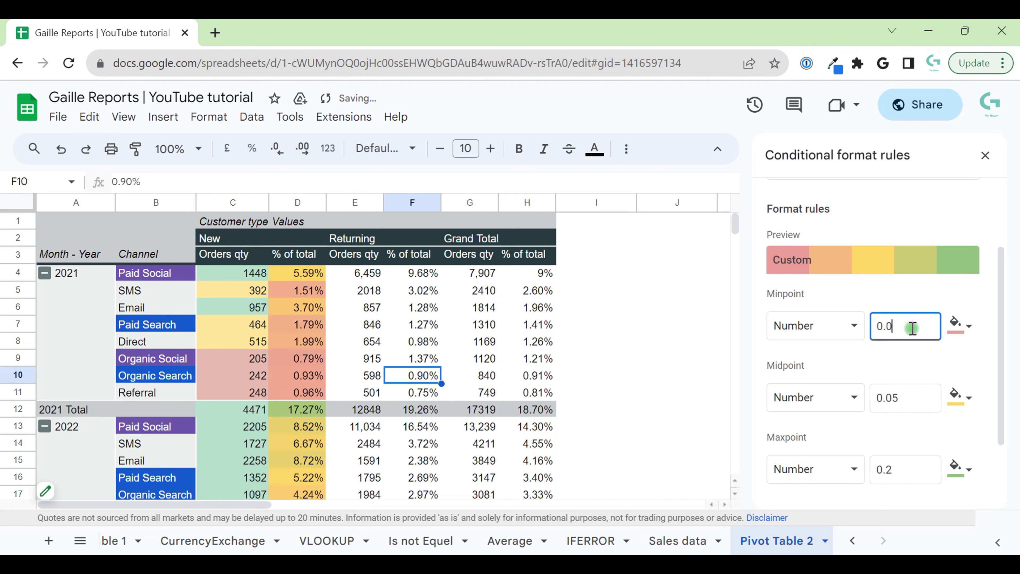
click(926, 359)
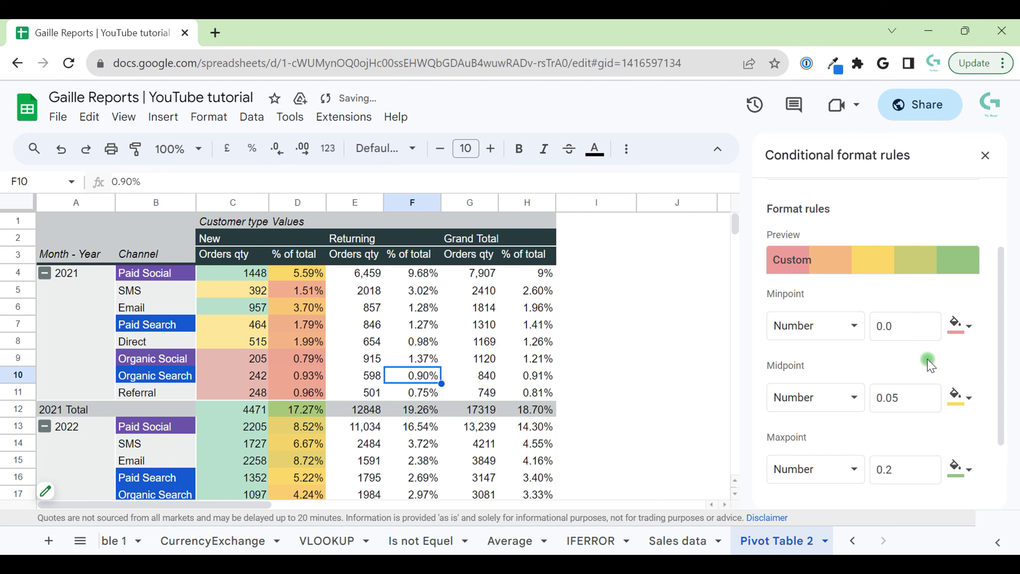
click(347, 309)
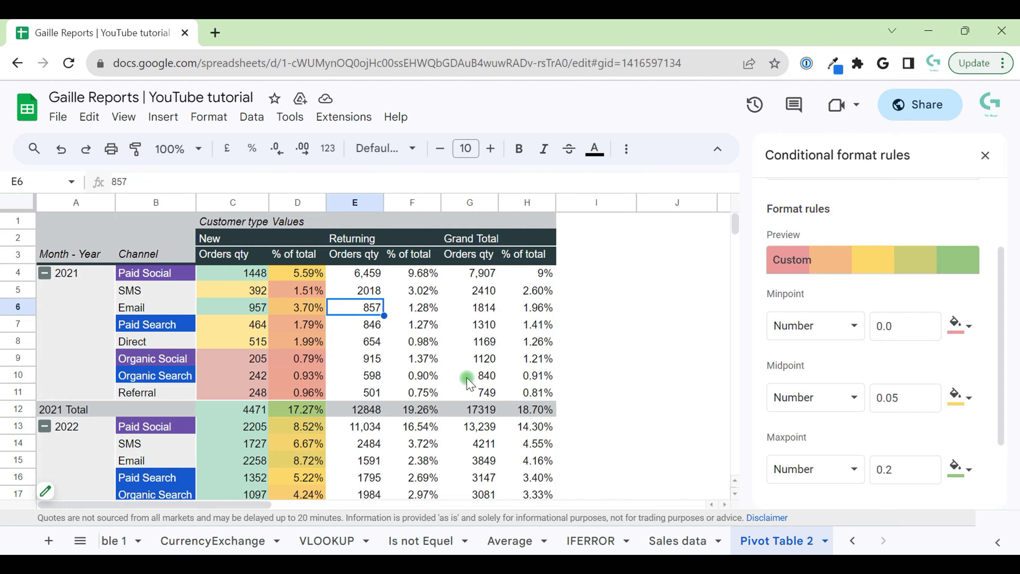
Step: Settle the midpoint at 0.05, checking the 3.70% cell's shade
scroll(394, 332, down, 5)
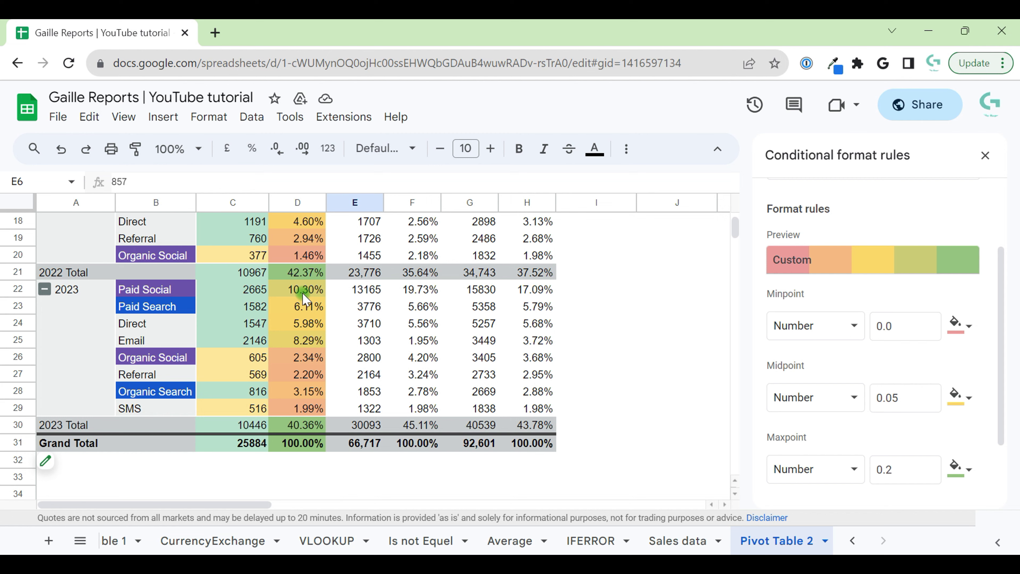
scroll(326, 321, up, 5)
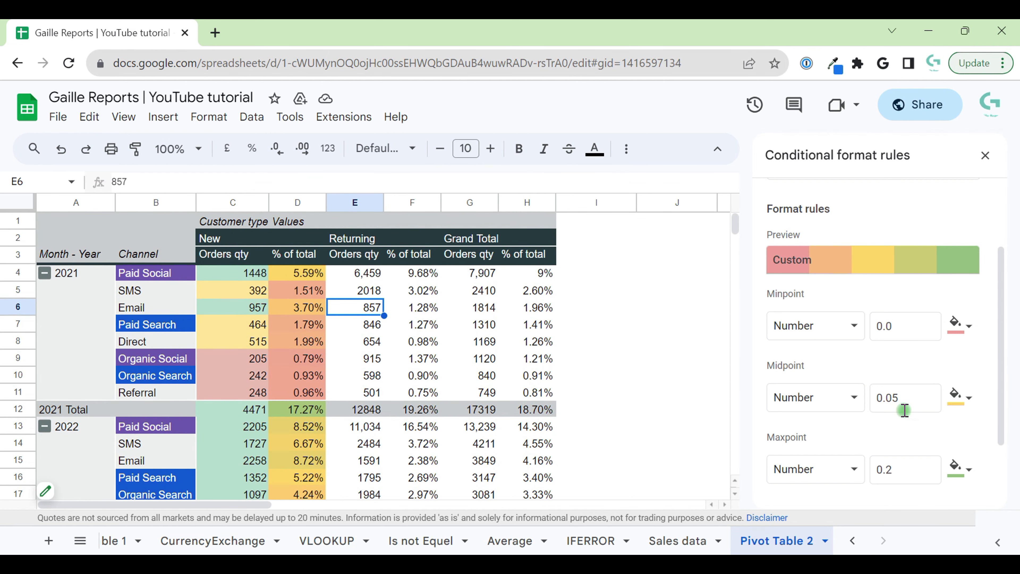
click(299, 312)
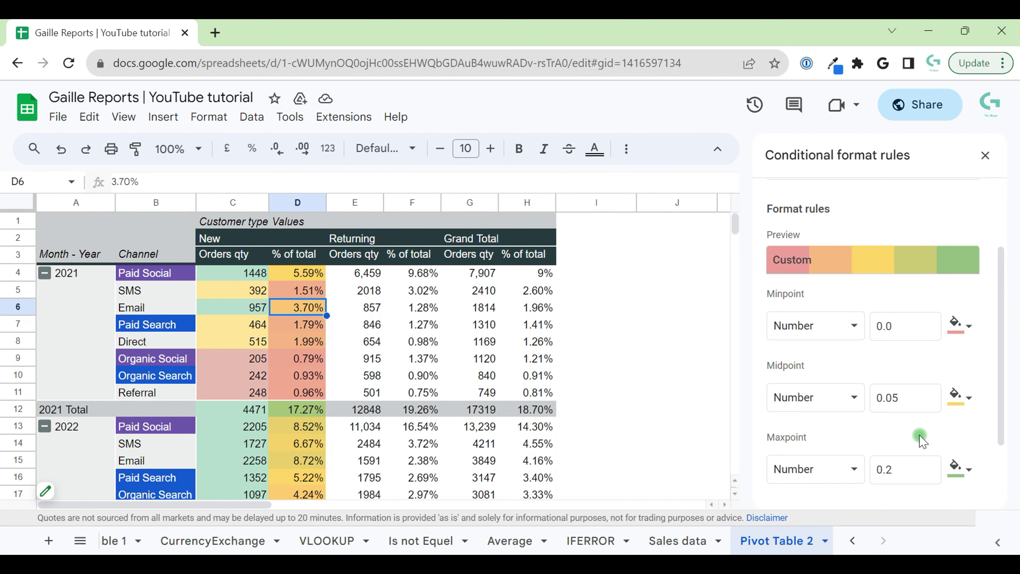
click(912, 400)
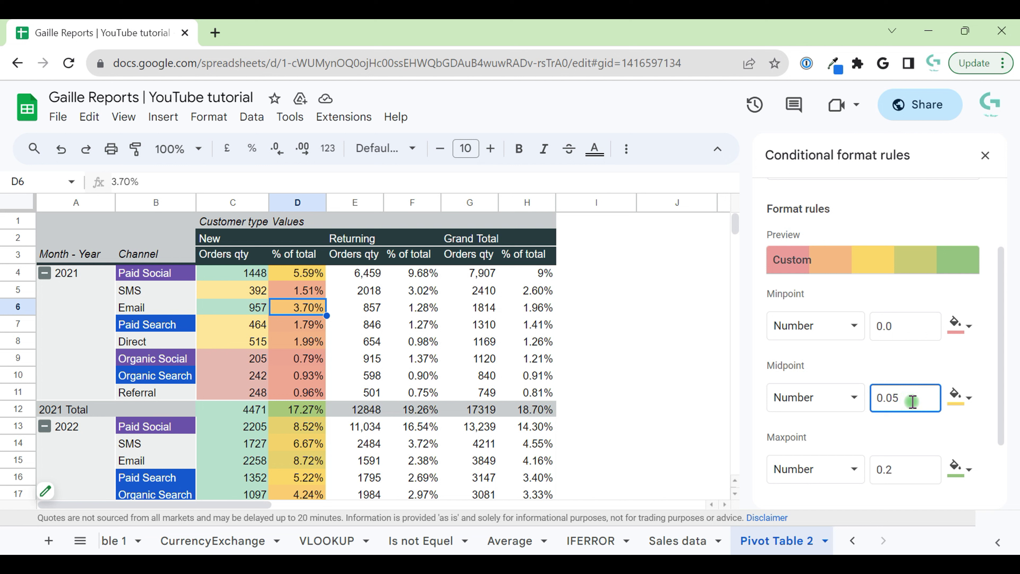
click(882, 402)
drag(890, 398, 877, 397)
click(924, 430)
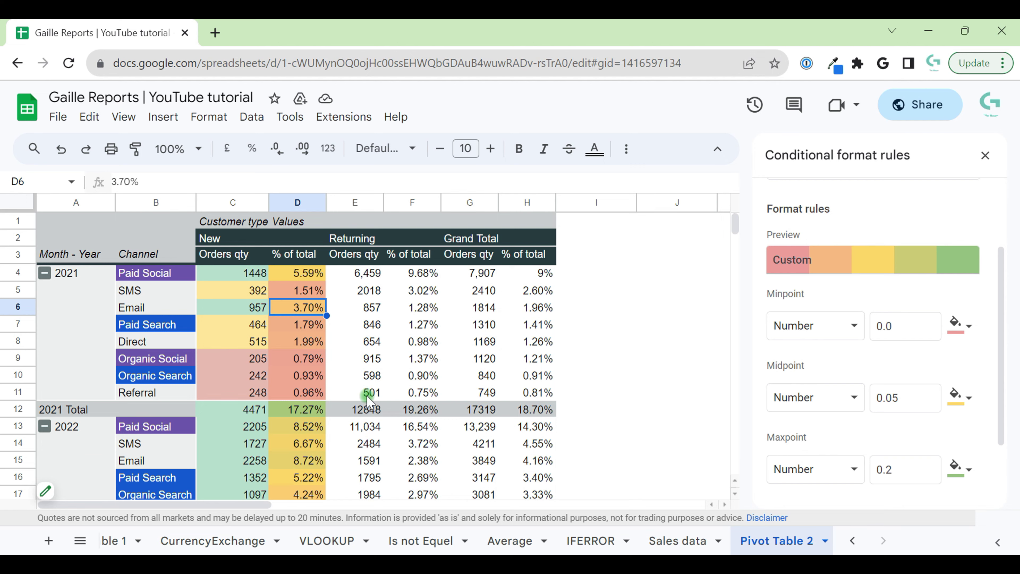
scroll(368, 398, down, 6)
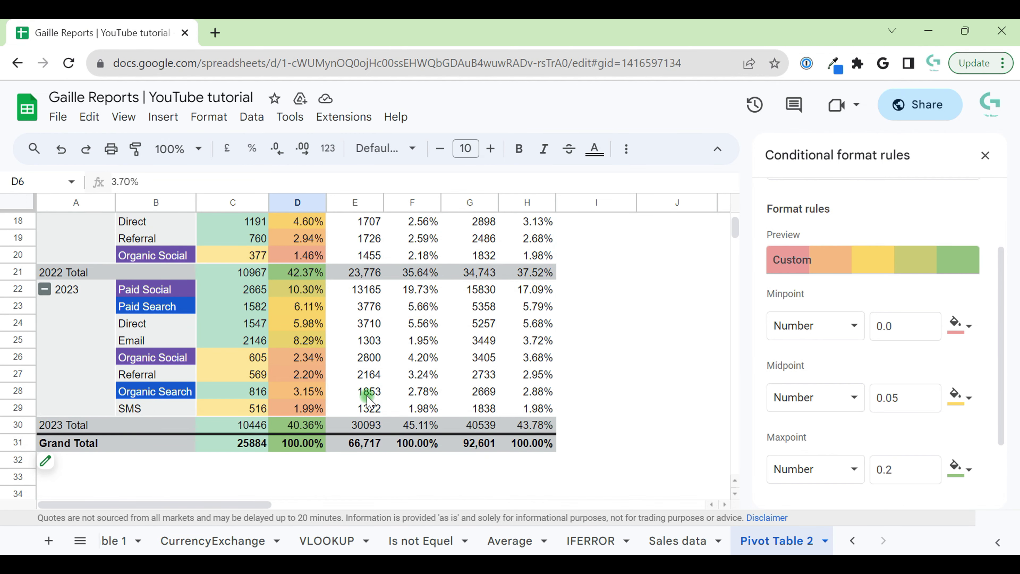
click(797, 325)
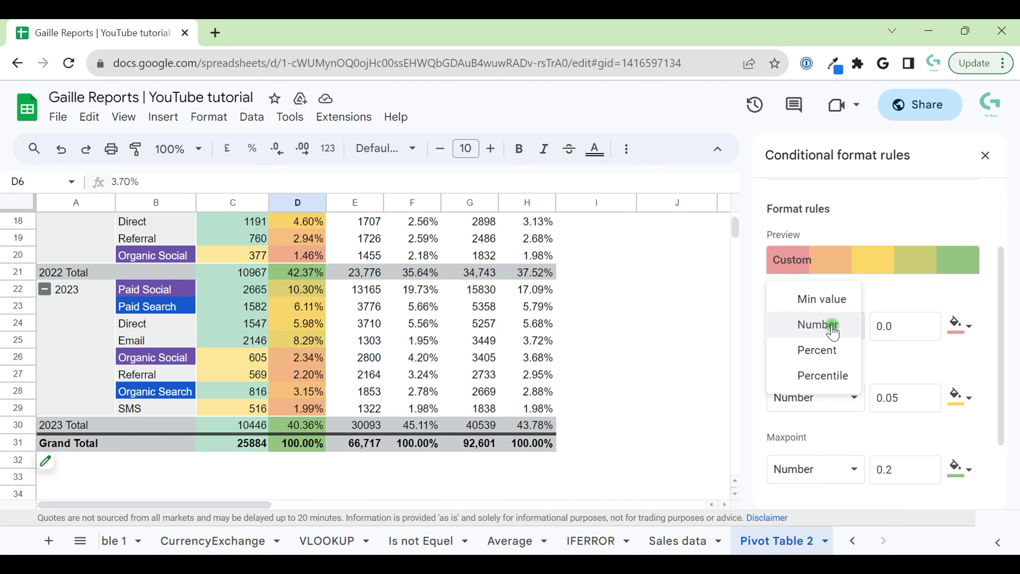
click(910, 365)
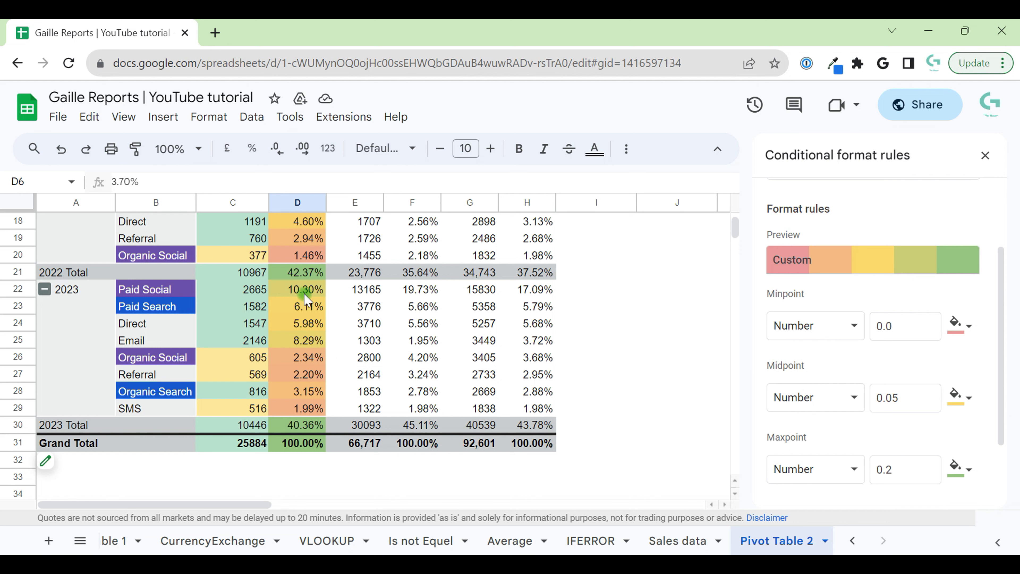
scroll(311, 342, up, 7)
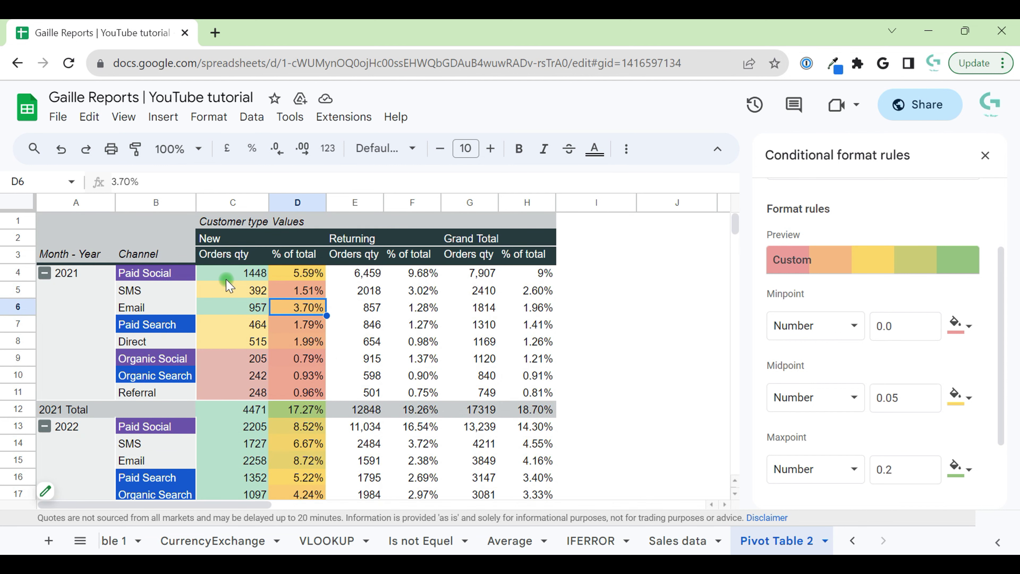
drag(225, 277, 233, 402)
click(258, 325)
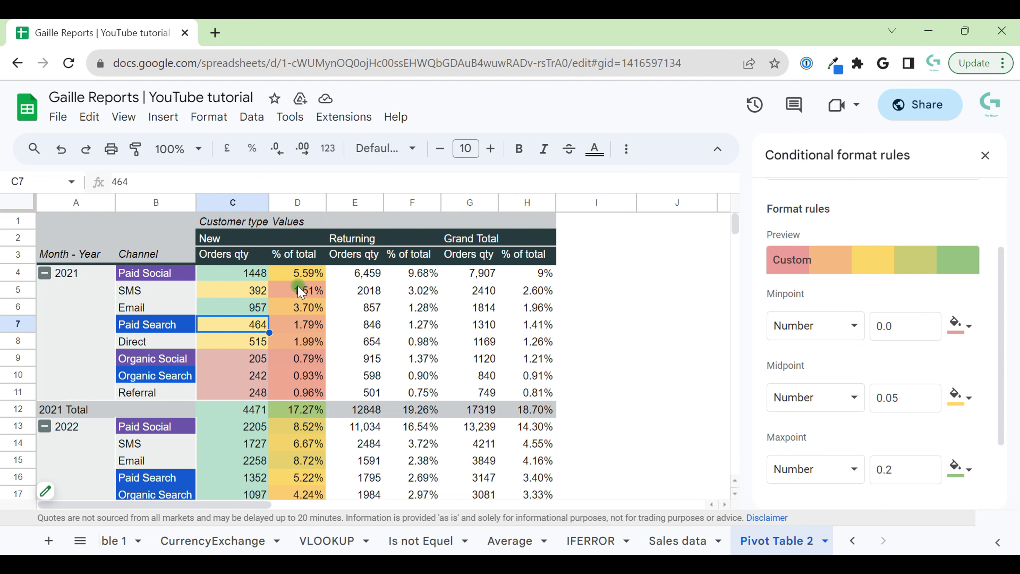
scroll(302, 392, down, 9)
scroll(305, 391, up, 4)
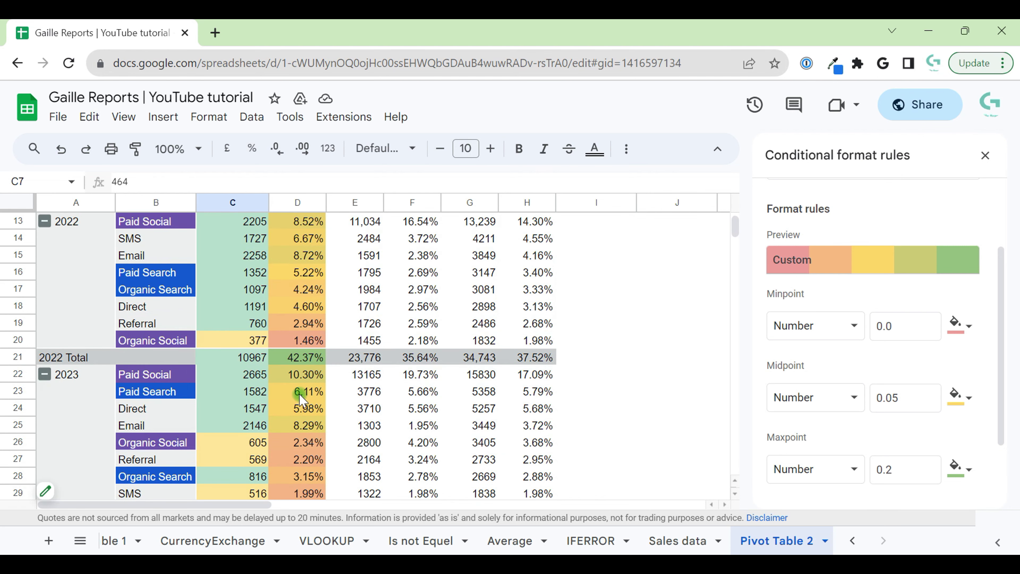
scroll(325, 353, down, 2)
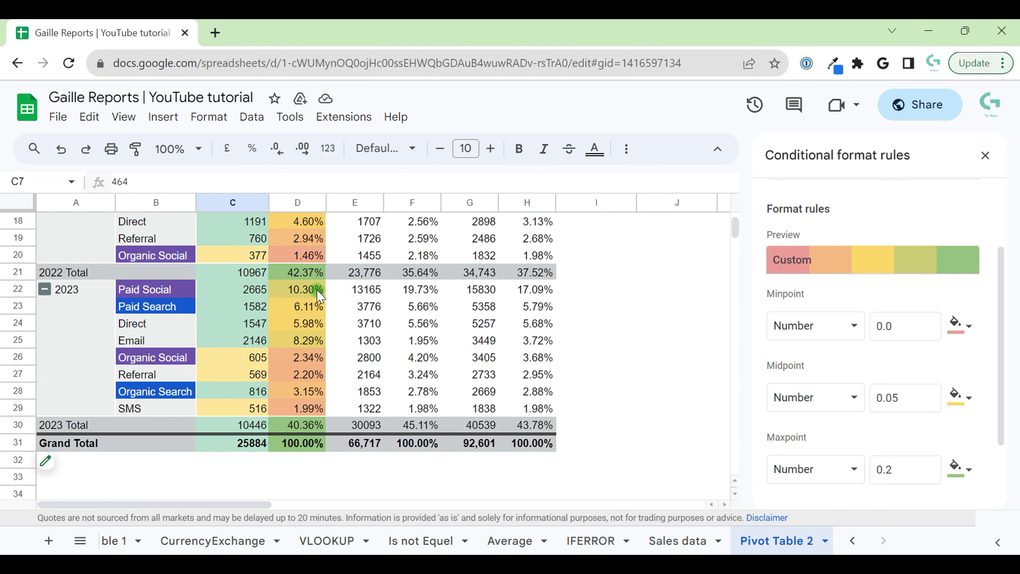
scroll(346, 287, up, 7)
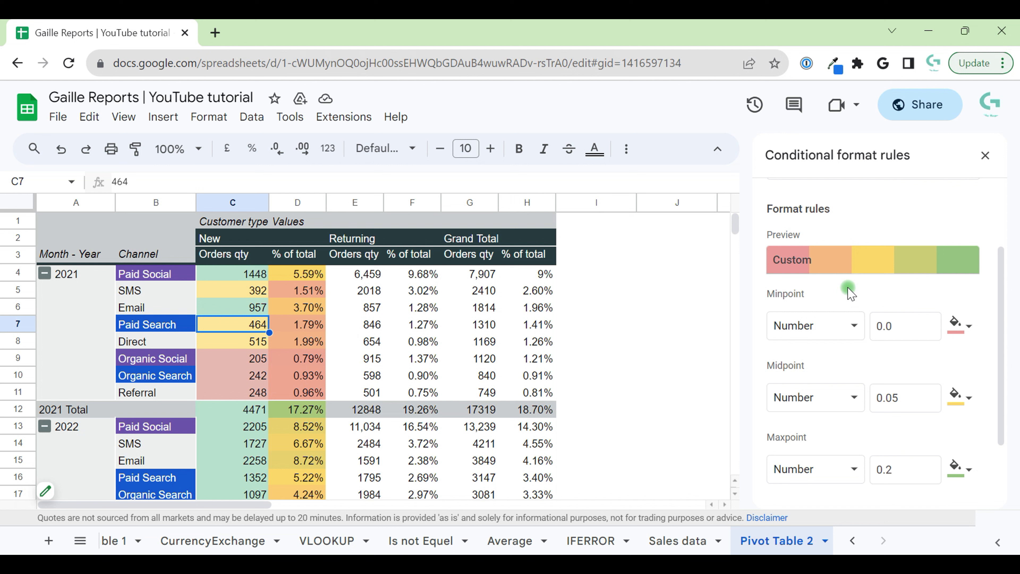
Step: Add column F as a second range of the colour-scale rule
drag(412, 290, 411, 321)
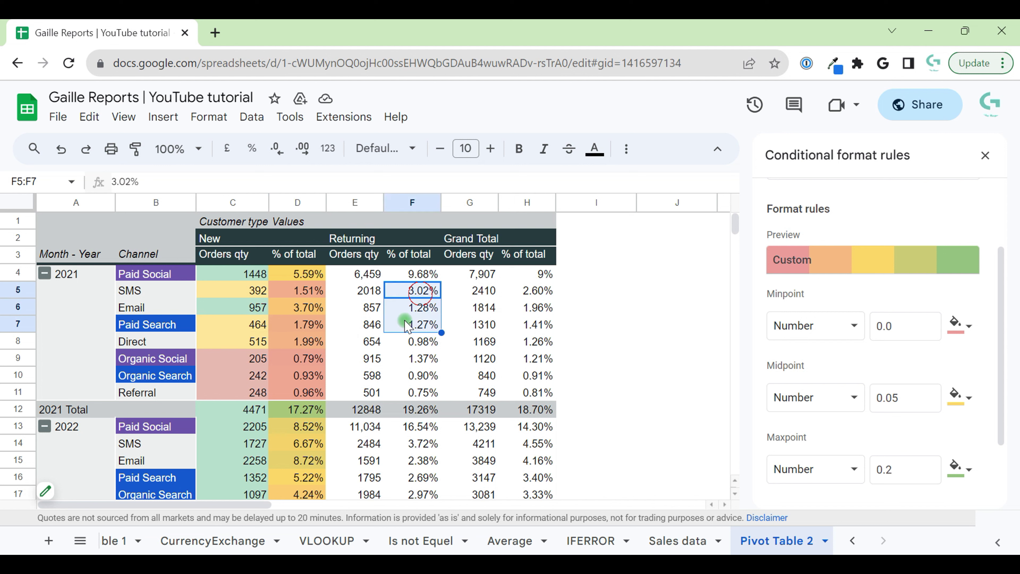
scroll(897, 226, up, 3)
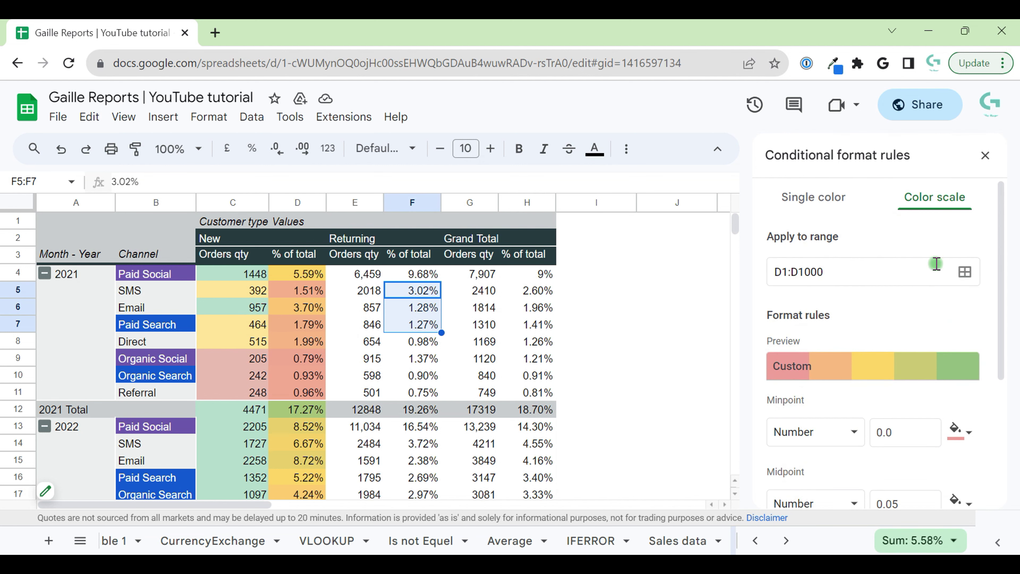
click(966, 272)
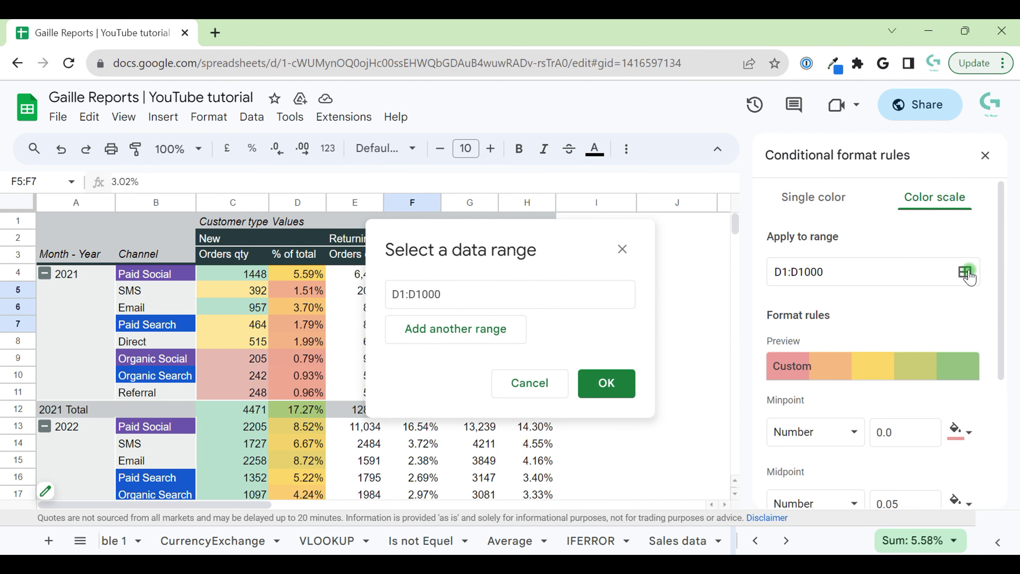
click(435, 329)
drag(498, 243, 746, 250)
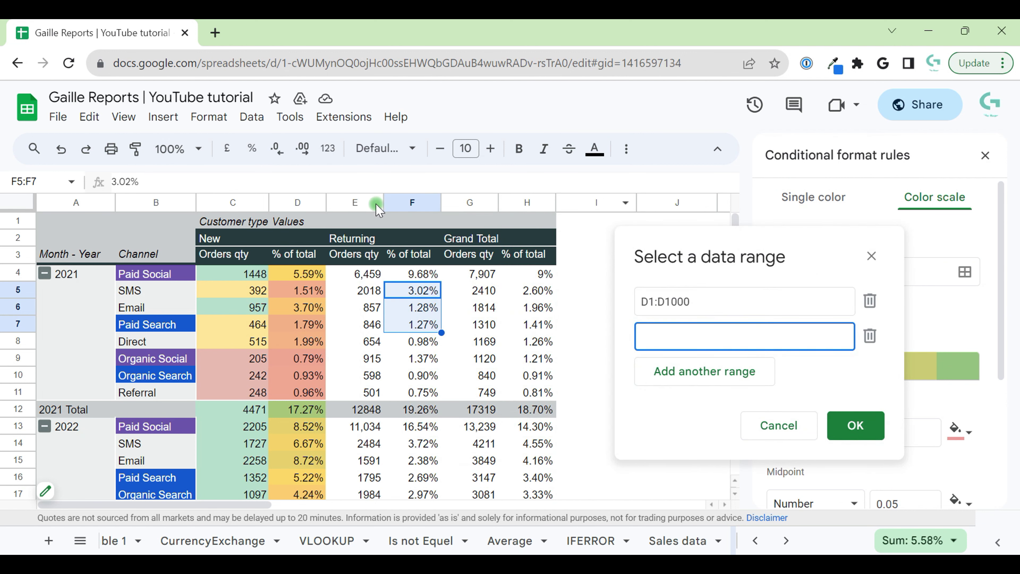
click(411, 202)
click(852, 424)
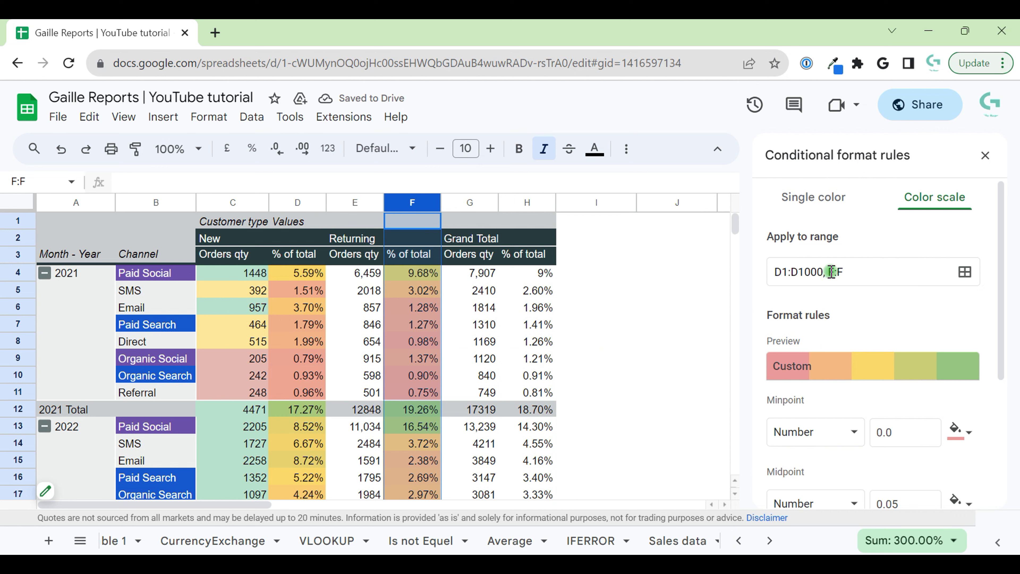
Step: Edit the rule's range to D:D, F:F,H:H
click(820, 274)
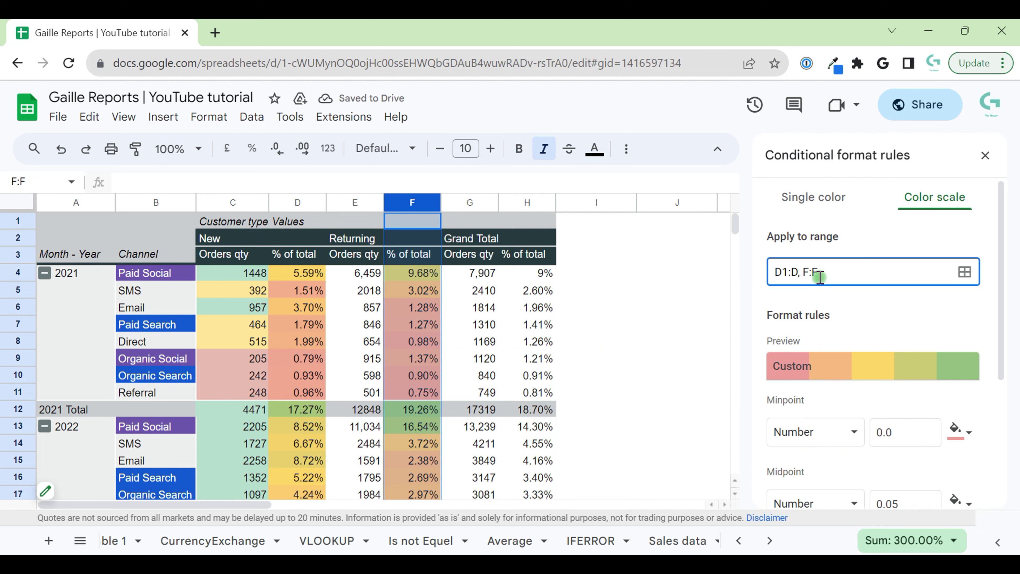
key(BackSpace)
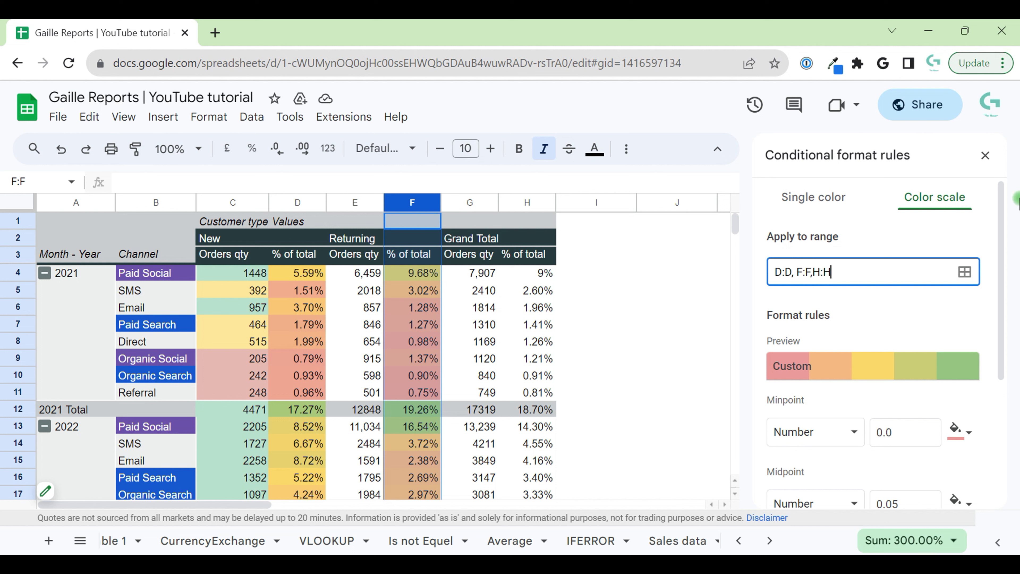
text(,H:H)
key(Return)
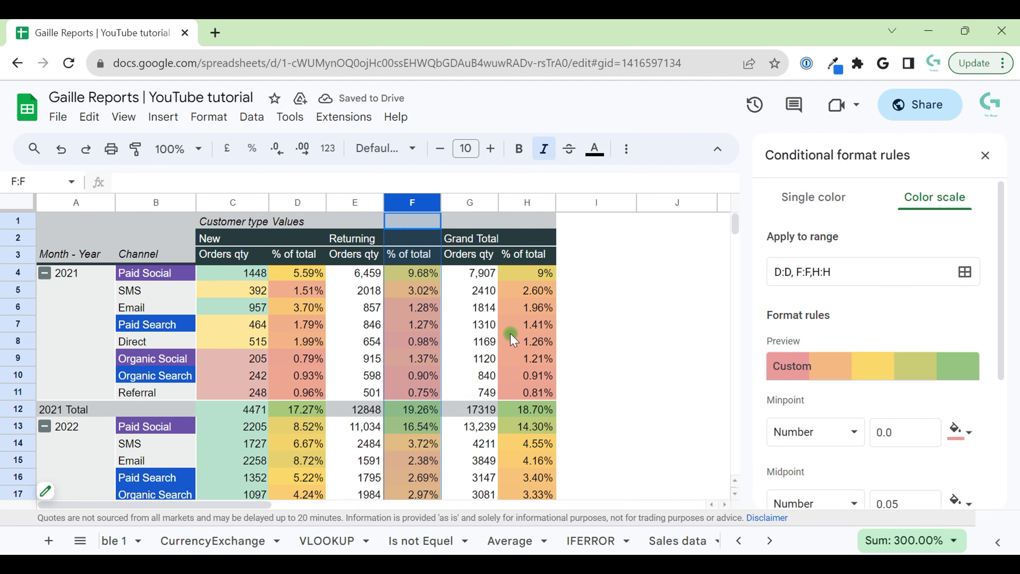
Step: Recolour the scale: light pink minpoint, pale yellow midpoint, light green maxpoint
scroll(539, 357, down, 8)
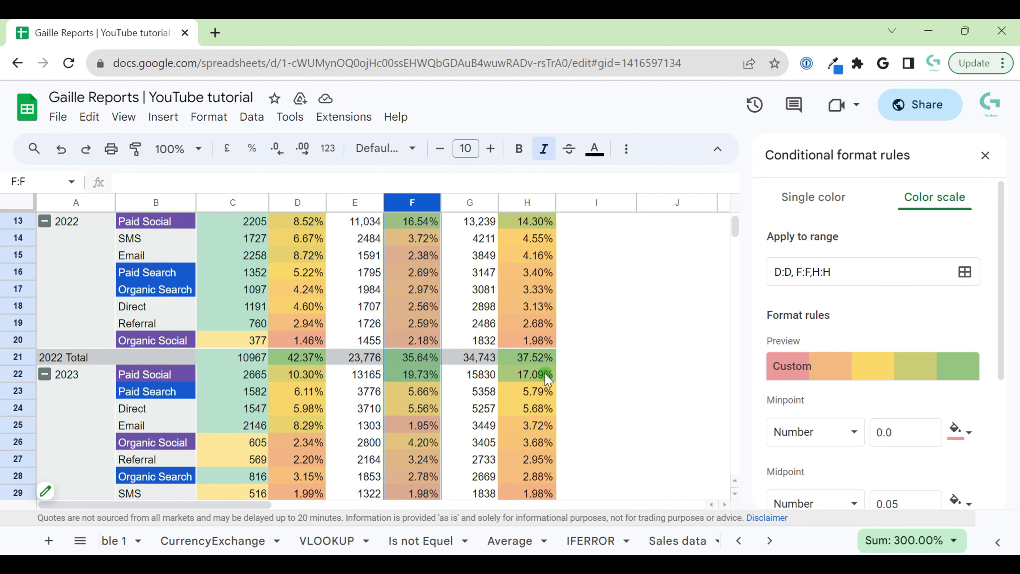
scroll(548, 378, up, 6)
scroll(549, 377, up, 2)
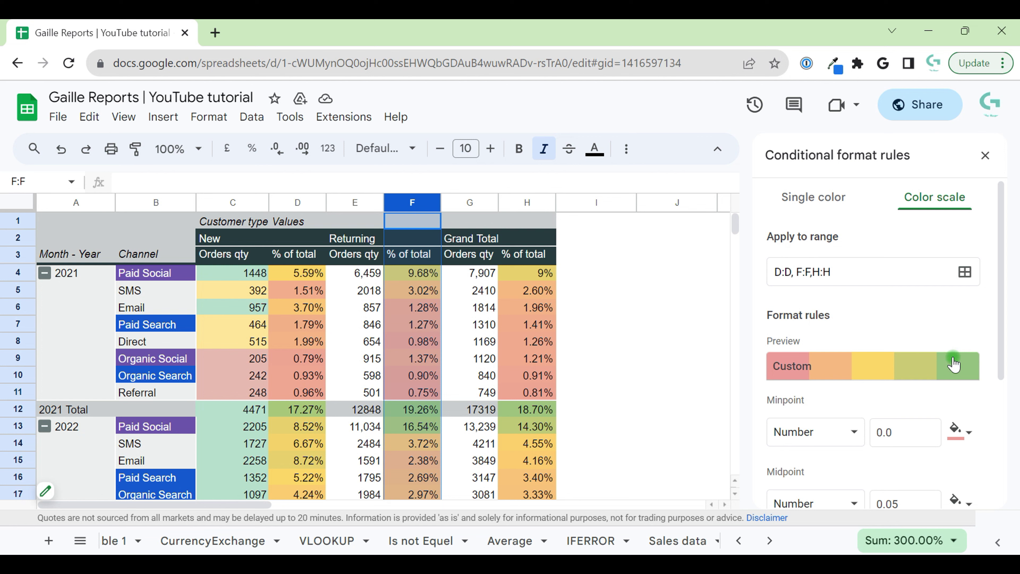
scroll(954, 362, down, 3)
click(964, 327)
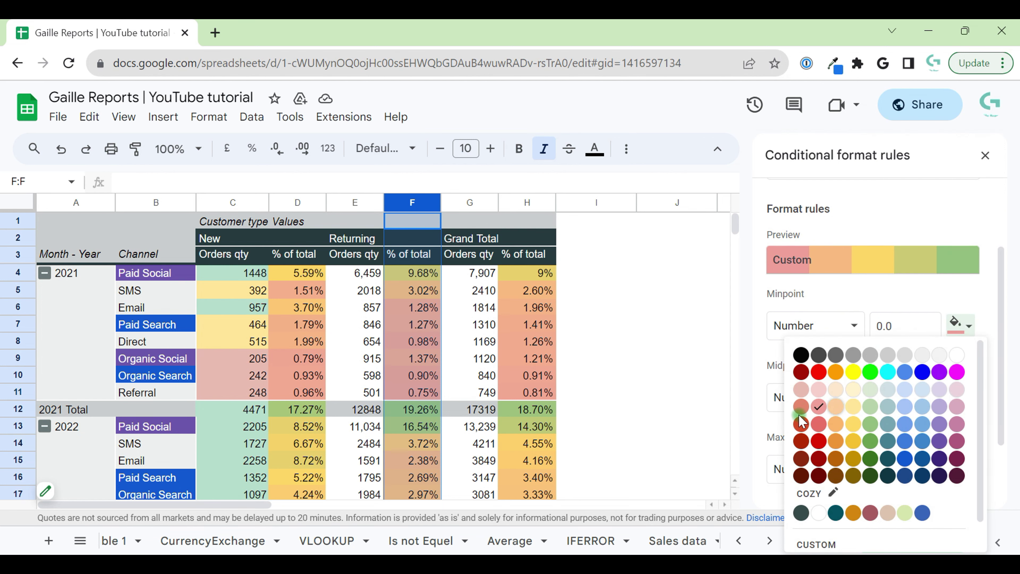
click(819, 390)
click(971, 414)
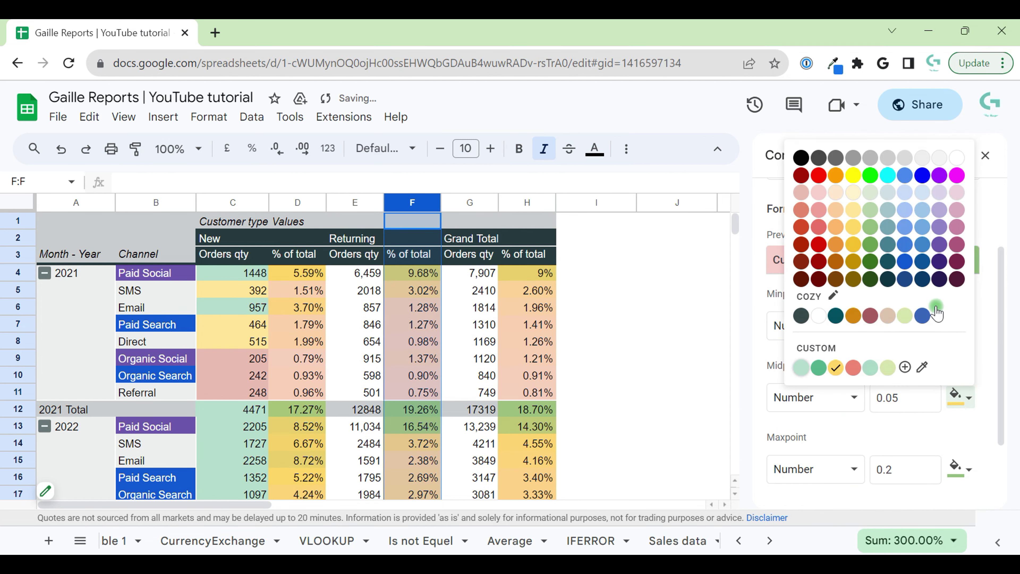
click(851, 199)
scroll(949, 402, down, 2)
click(958, 375)
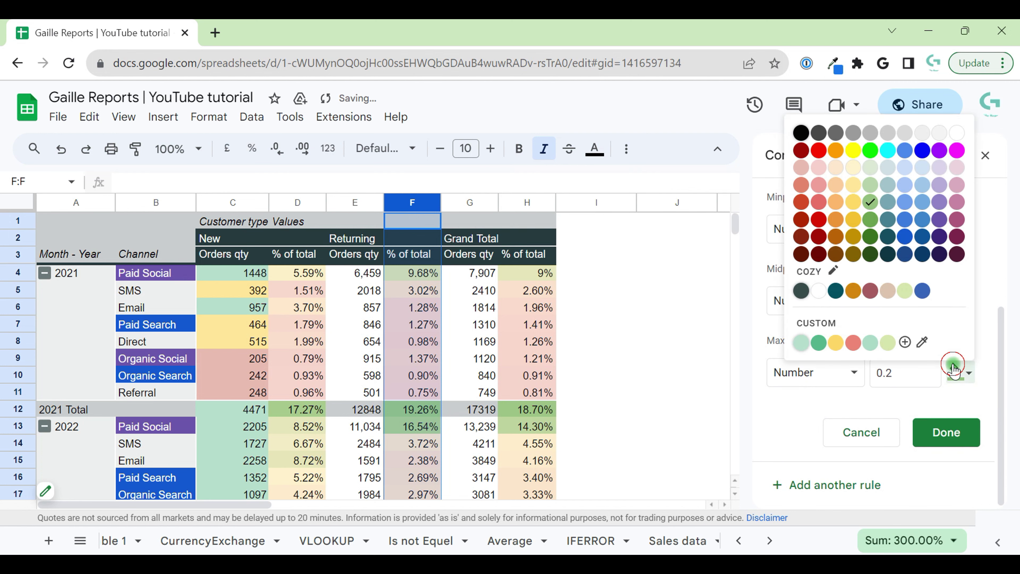
click(876, 179)
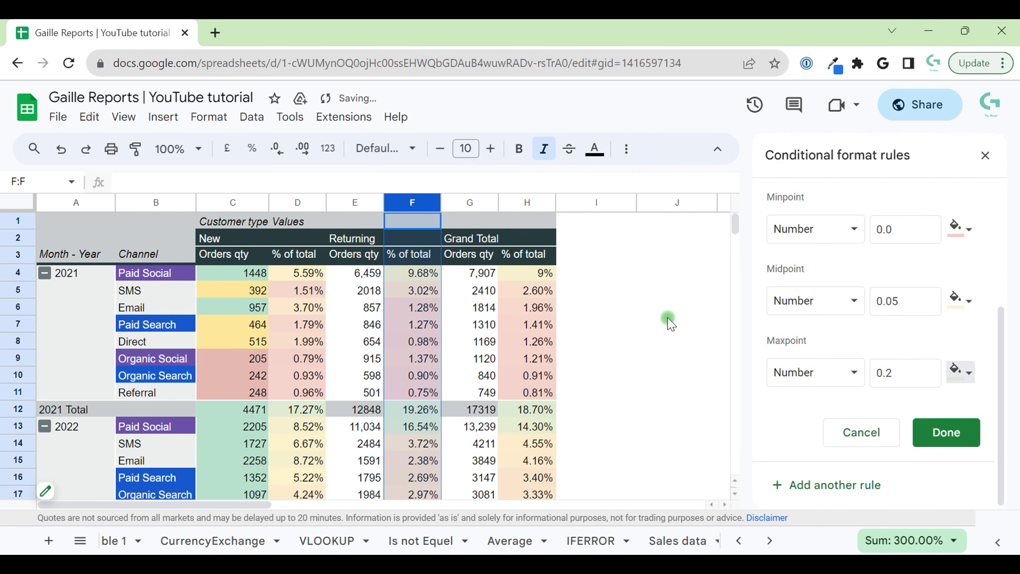
click(621, 306)
Step: Try the White to red preset on the percentage columns
scroll(477, 412, down, 4)
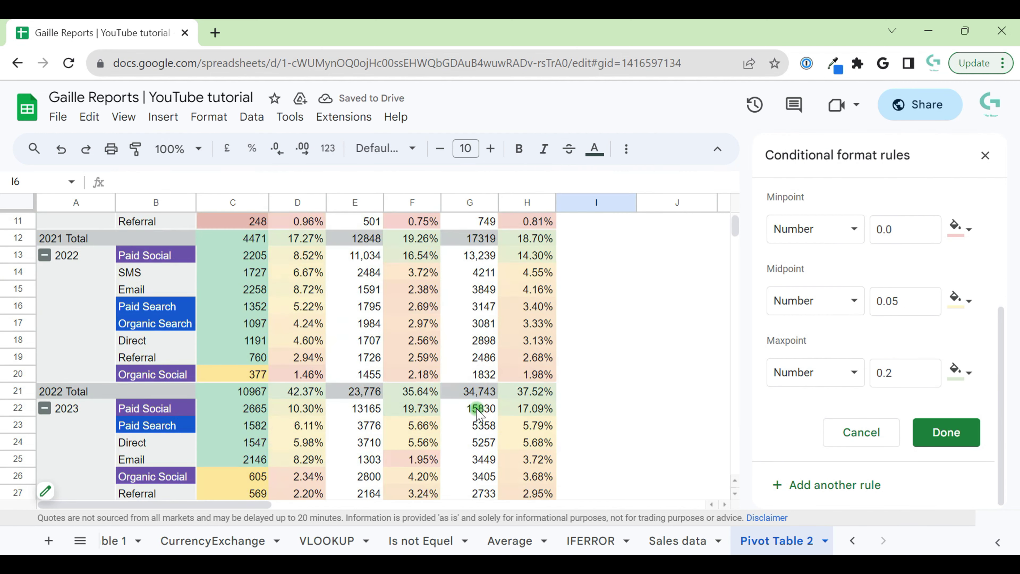
scroll(465, 349, down, 3)
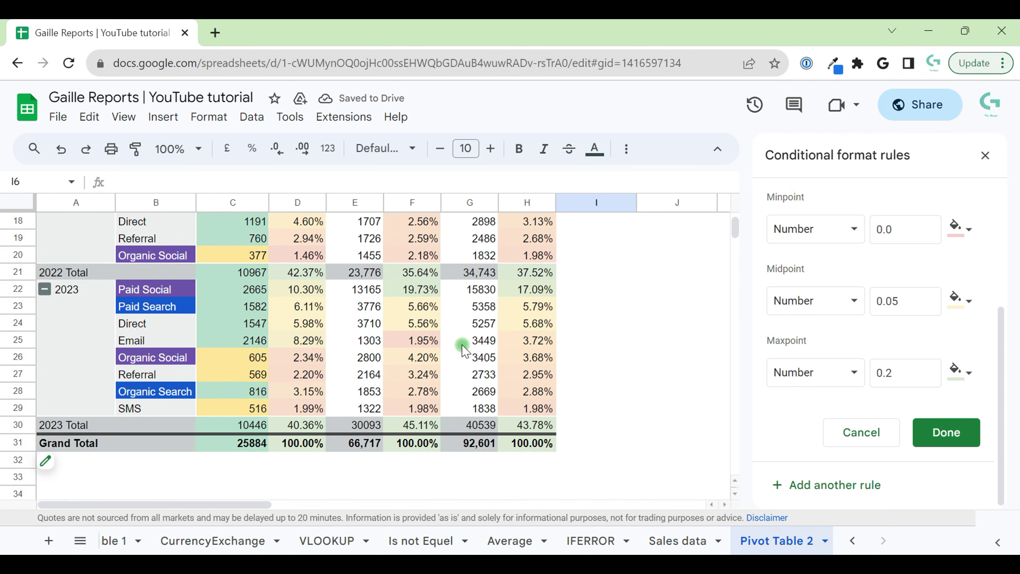
scroll(464, 350, down, 1)
scroll(461, 351, up, 8)
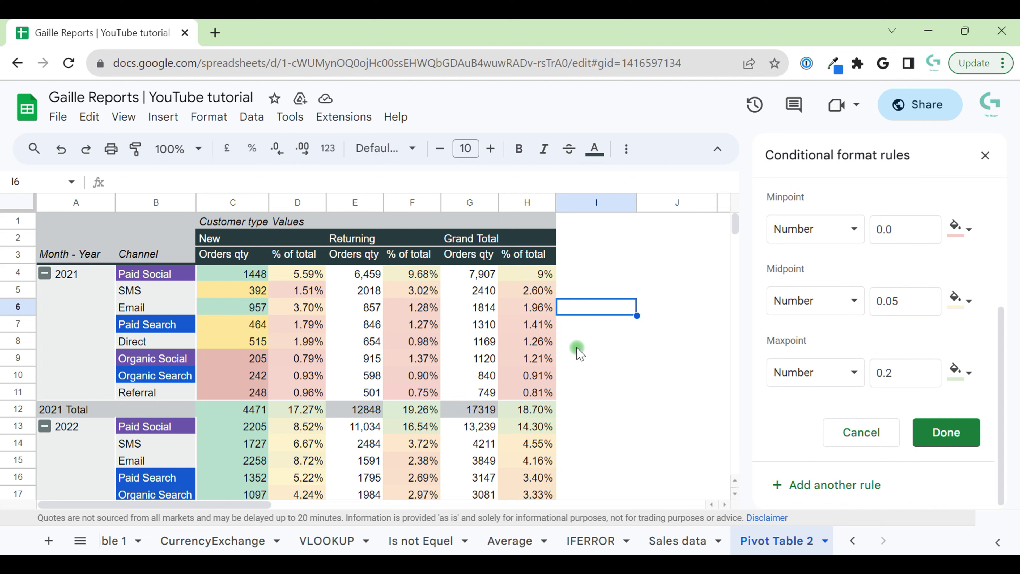
scroll(917, 345, up, 5)
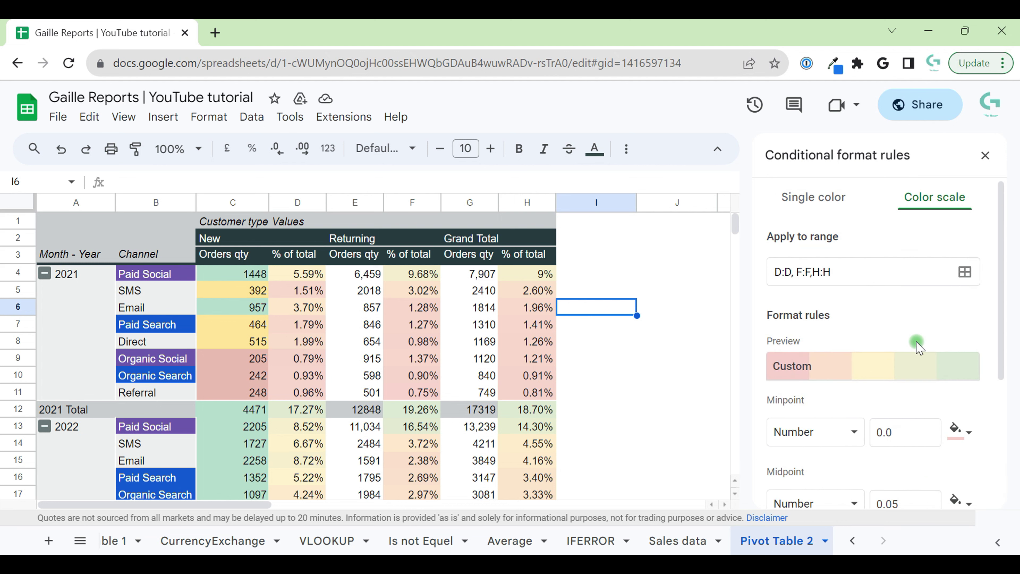
click(874, 379)
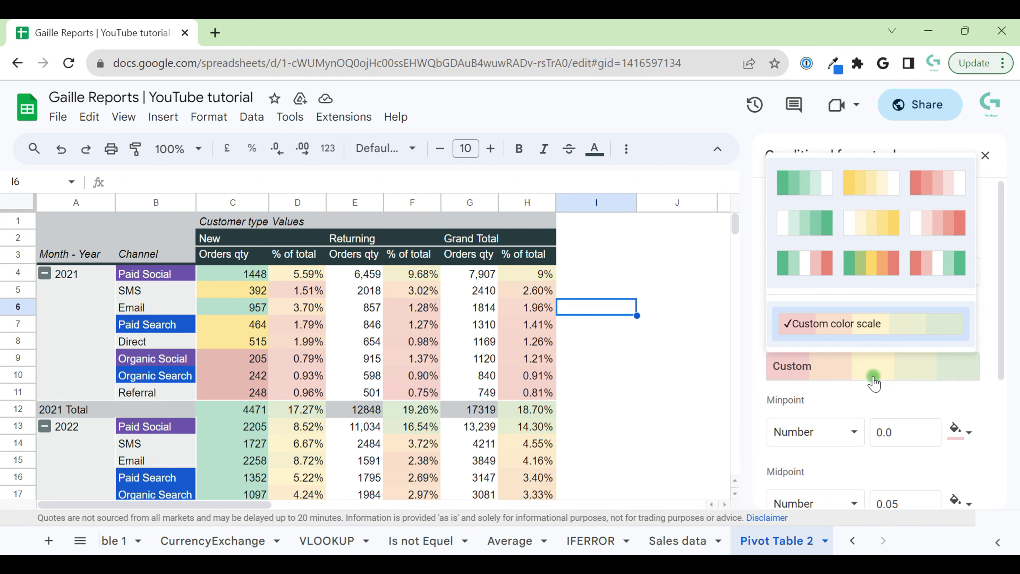
click(944, 232)
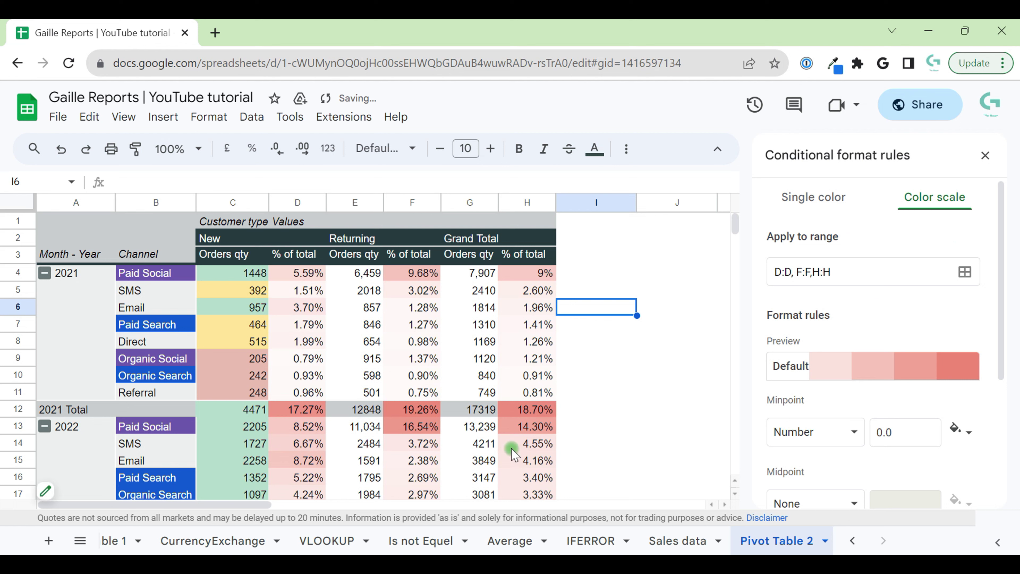
Step: Undo the White to red preset, close the rules sidebar and review the pivot table
click(61, 149)
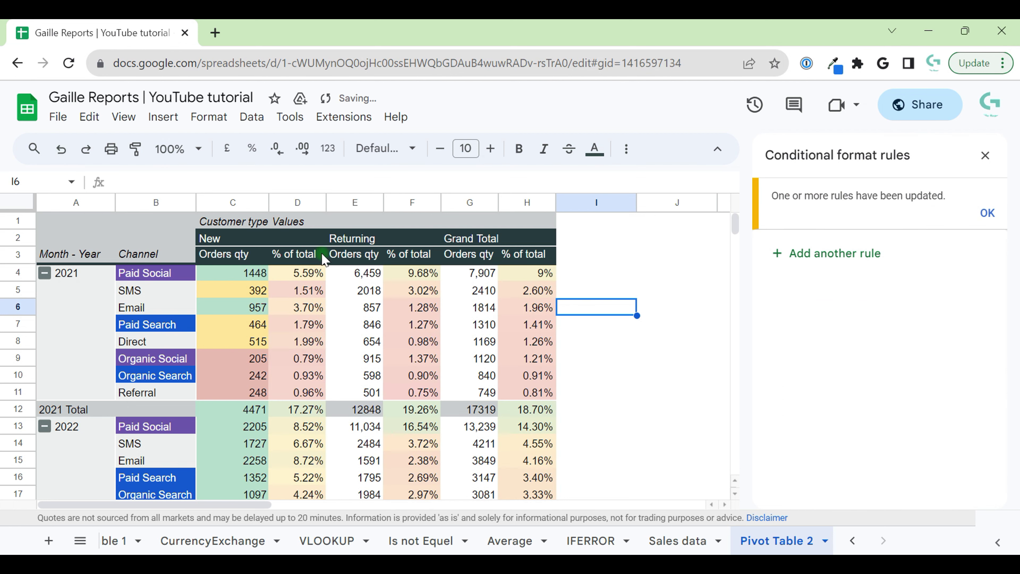
click(986, 155)
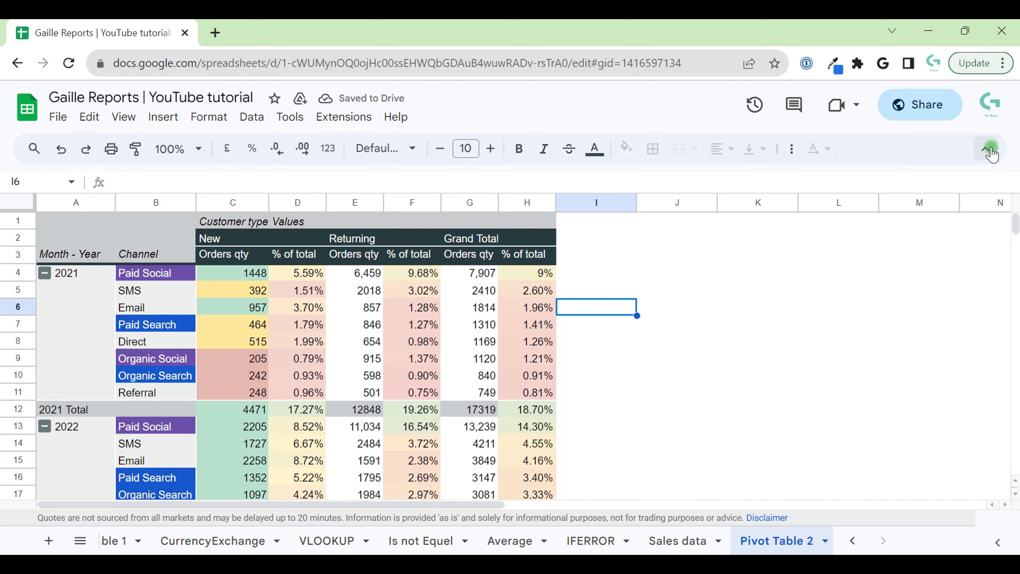
click(674, 324)
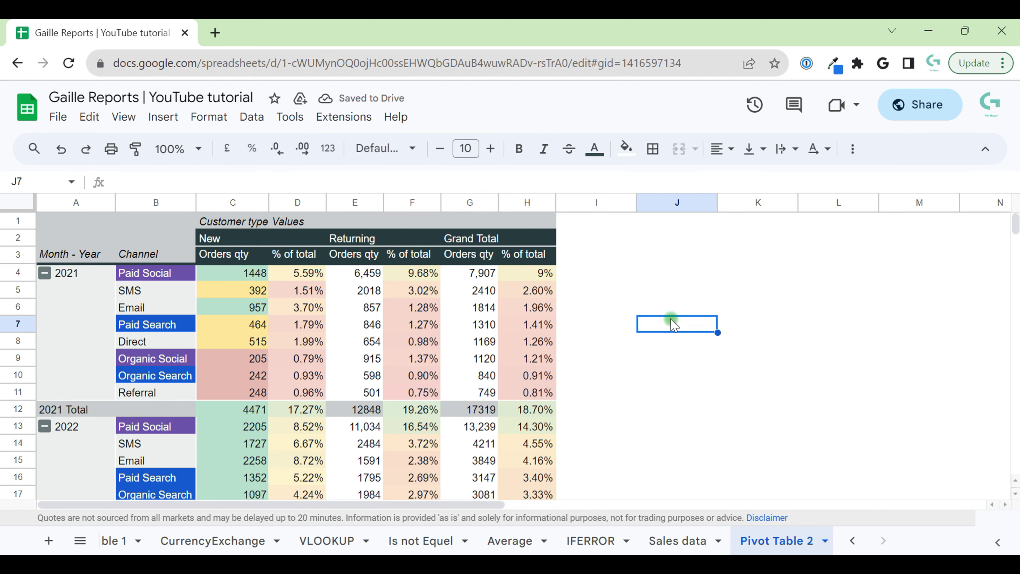
scroll(674, 323, down, 5)
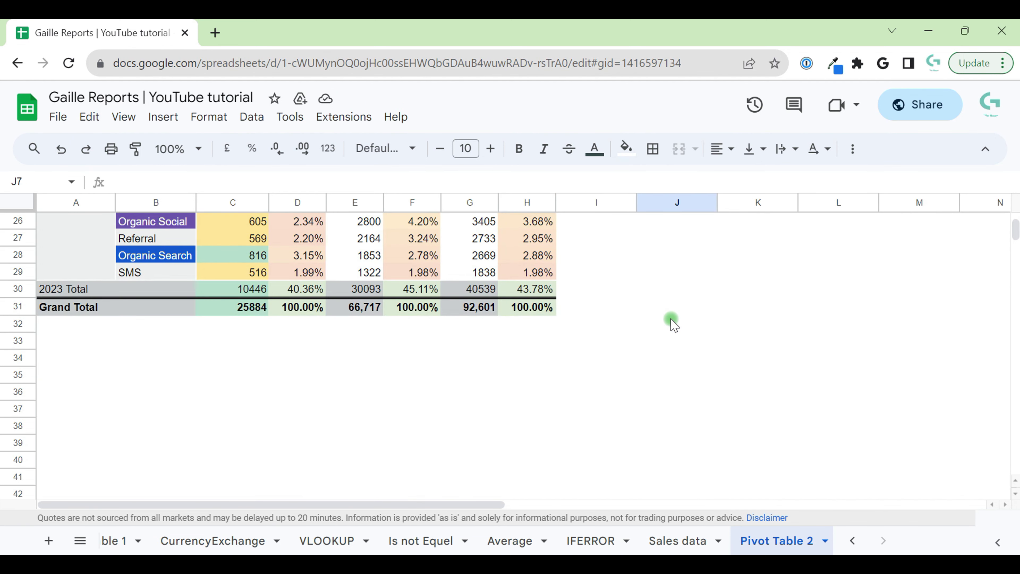
scroll(674, 324, up, 5)
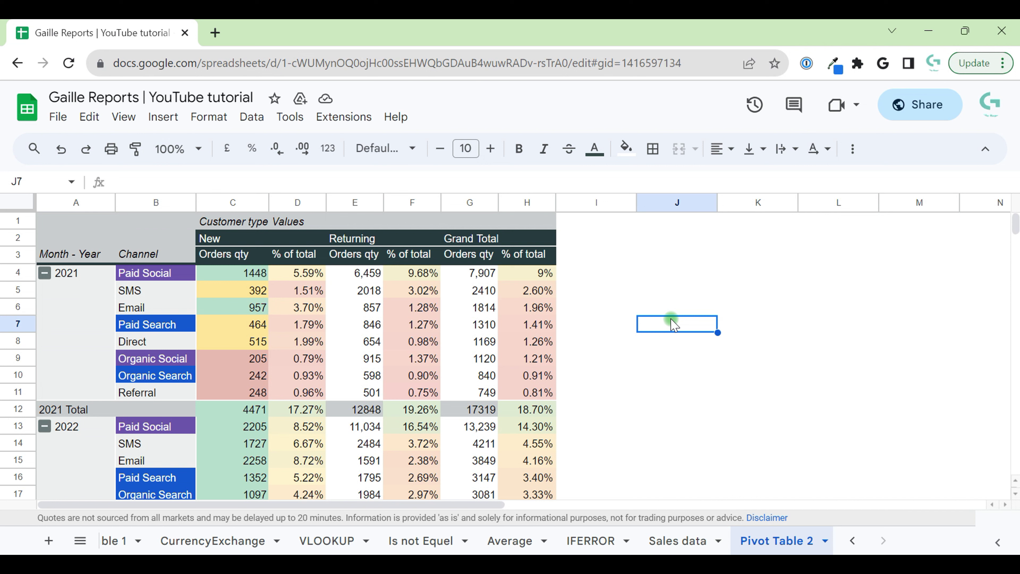